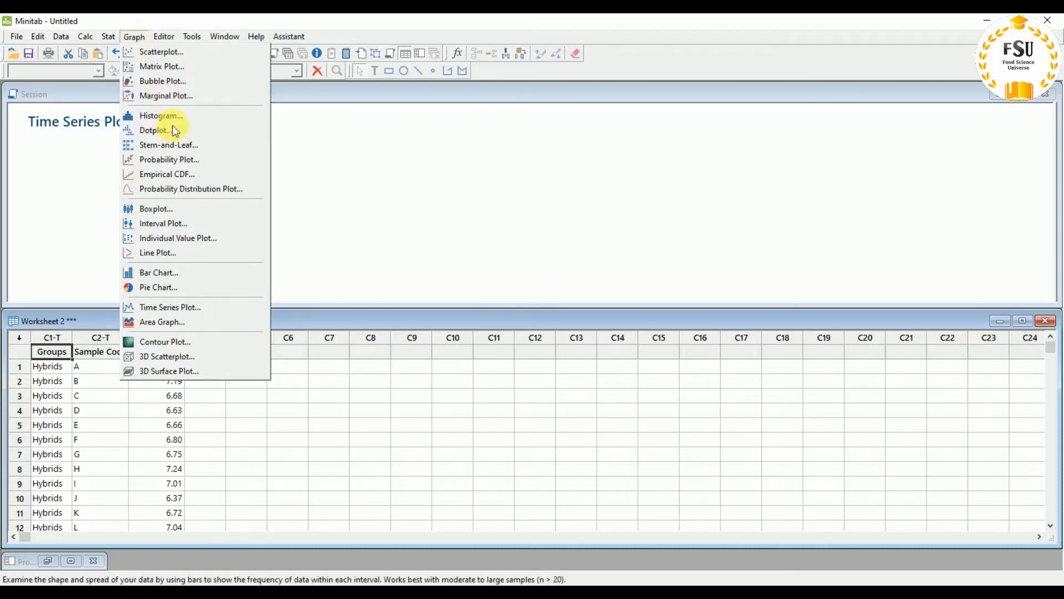
# Step: Start a time series plot of the Multiple with Groups type
pyautogui.click(194, 310)
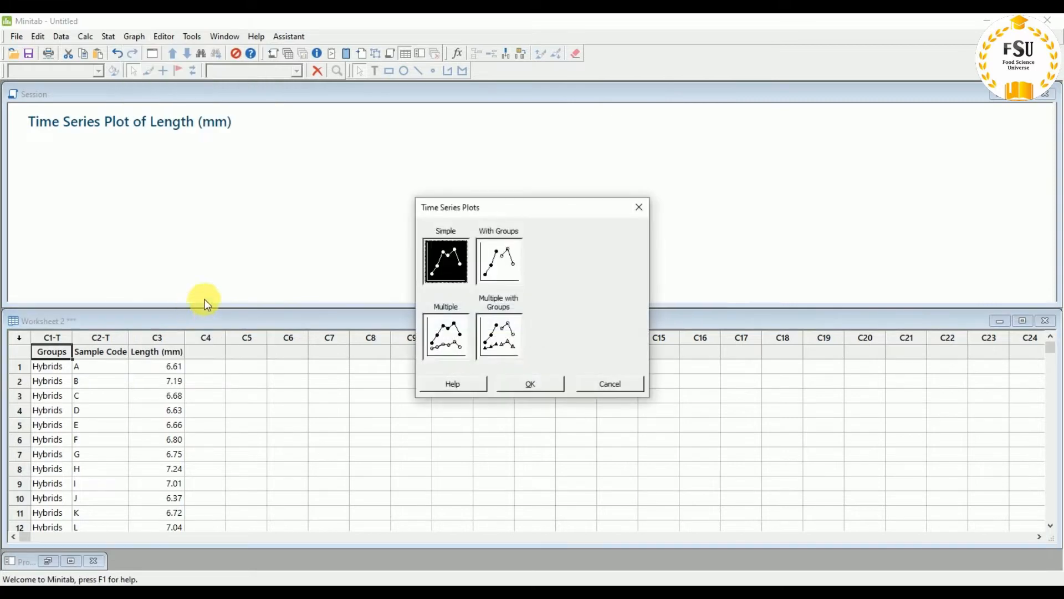
pyautogui.click(498, 342)
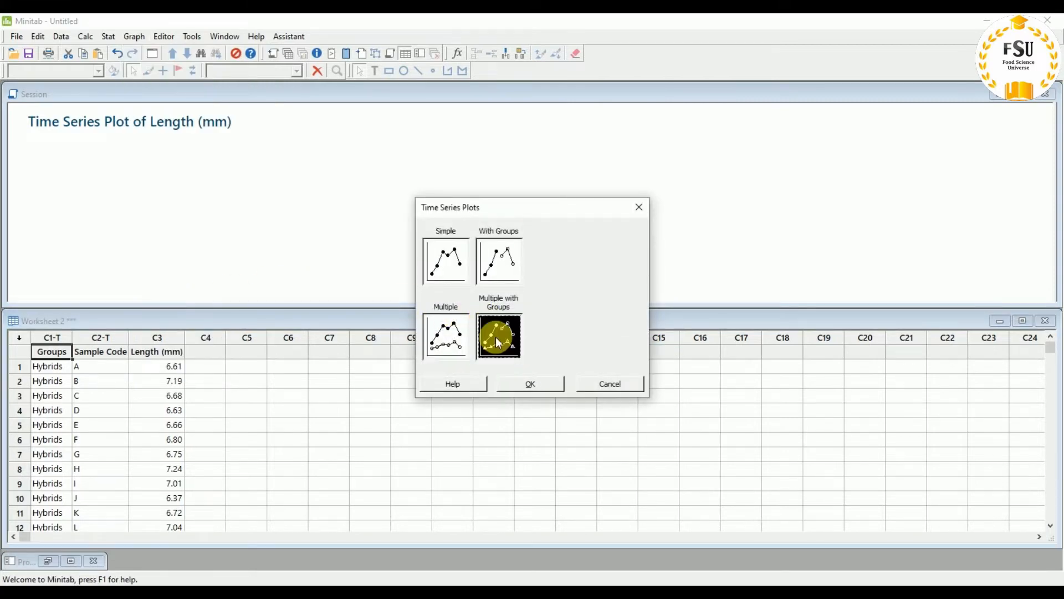
pyautogui.click(533, 384)
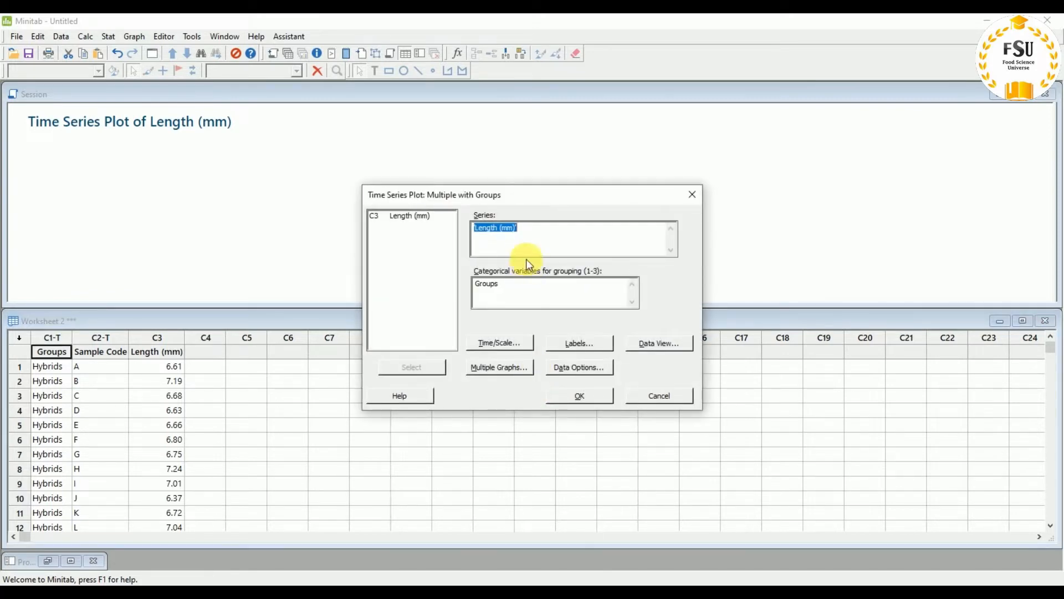
# Step: Clear the previously entered series and categorical grouping variables from the plot setup
pyautogui.click(538, 239)
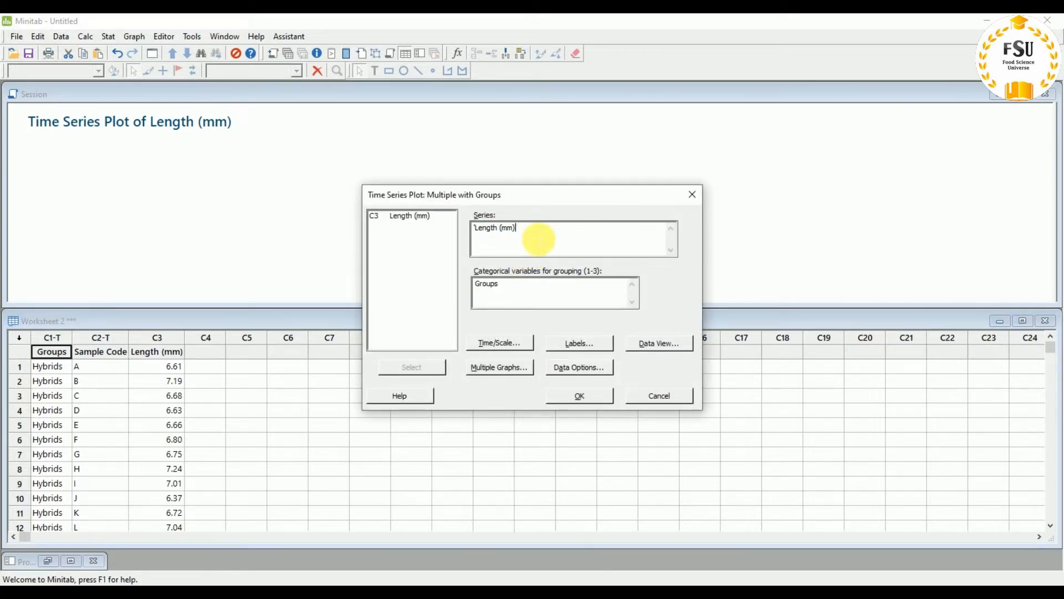
pyautogui.press('BackSpace')
pyautogui.press('BackSpace')
pyautogui.press('BackSpace')
pyautogui.press('BackSpace')
pyautogui.press('BackSpace')
pyautogui.press('BackSpace')
pyautogui.press('BackSpace')
pyautogui.press('BackSpace')
pyautogui.press('BackSpace')
pyautogui.press('BackSpace')
pyautogui.press('BackSpace')
pyautogui.press('BackSpace')
pyautogui.press('BackSpace')
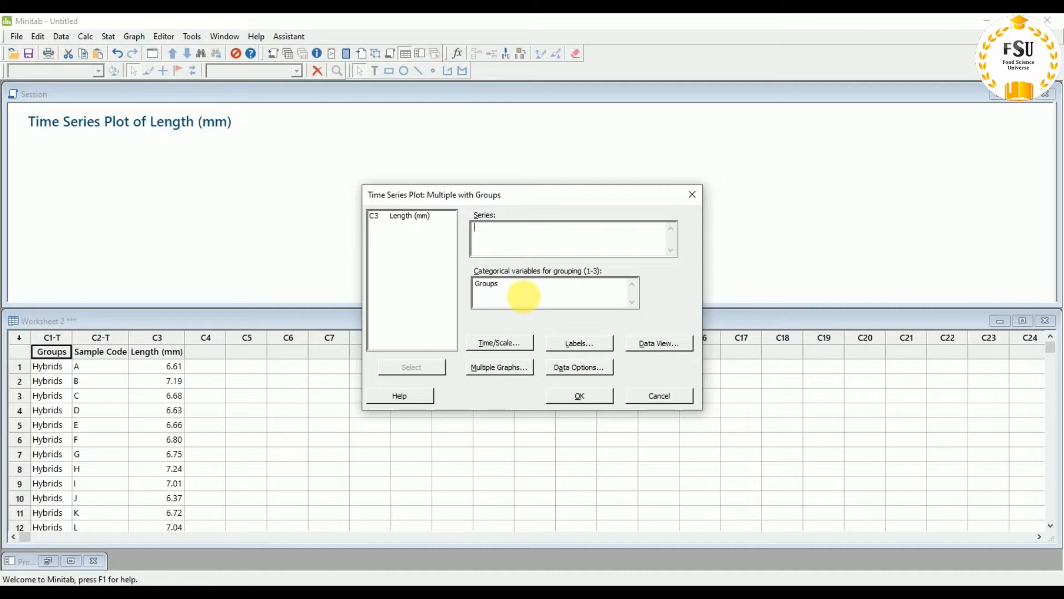
pyautogui.click(524, 296)
pyautogui.press('BackSpace')
pyautogui.press('BackSpace')
pyautogui.press('BackSpace')
pyautogui.press('BackSpace')
pyautogui.press('BackSpace')
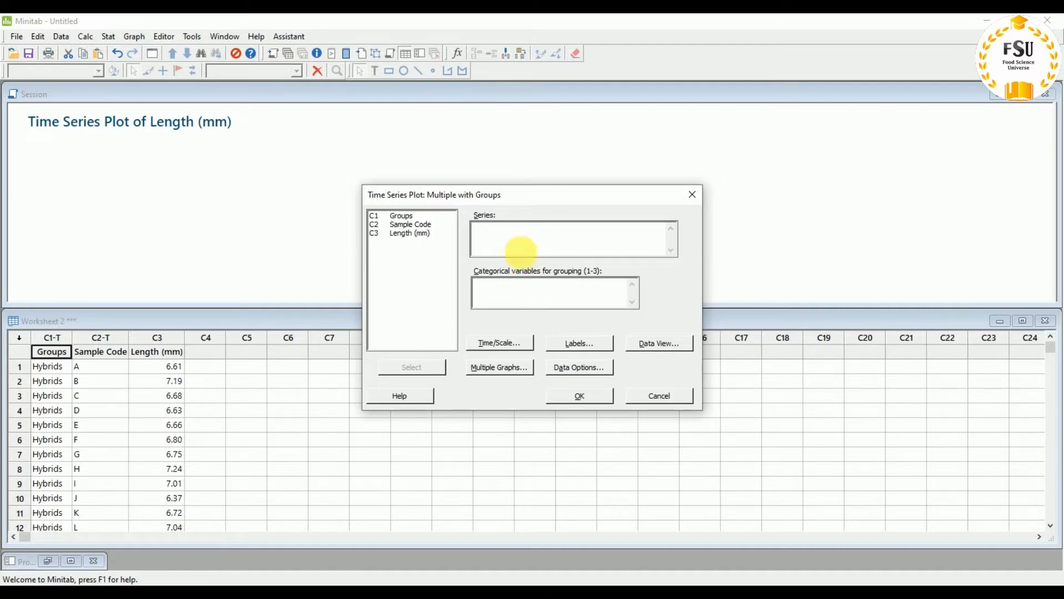
# Step: Create the plot with Length (mm) as the series and Groups as the categorical grouping variable
pyautogui.click(524, 242)
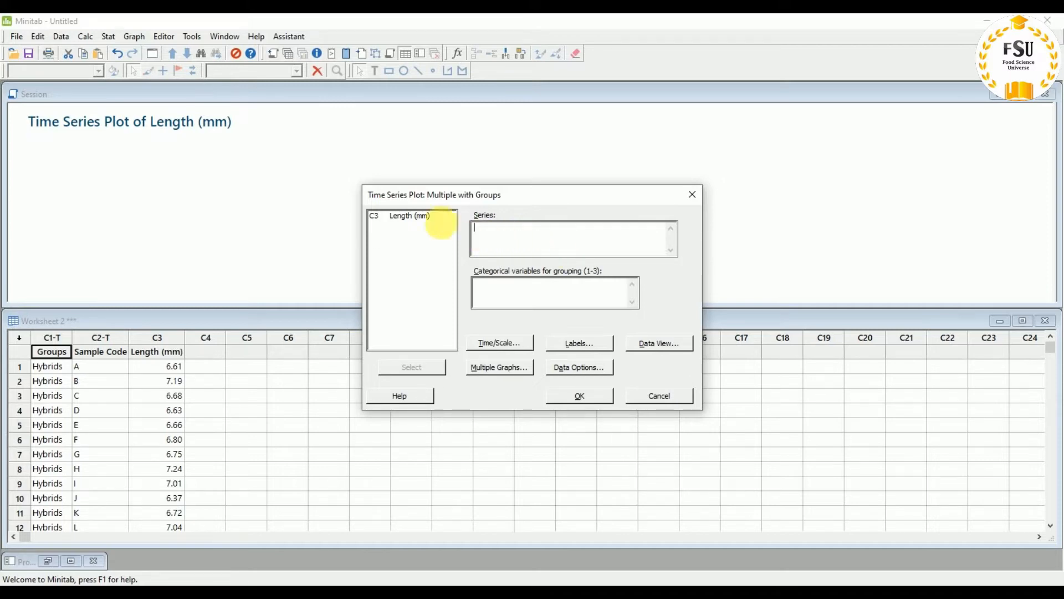
pyautogui.click(412, 215)
pyautogui.click(424, 363)
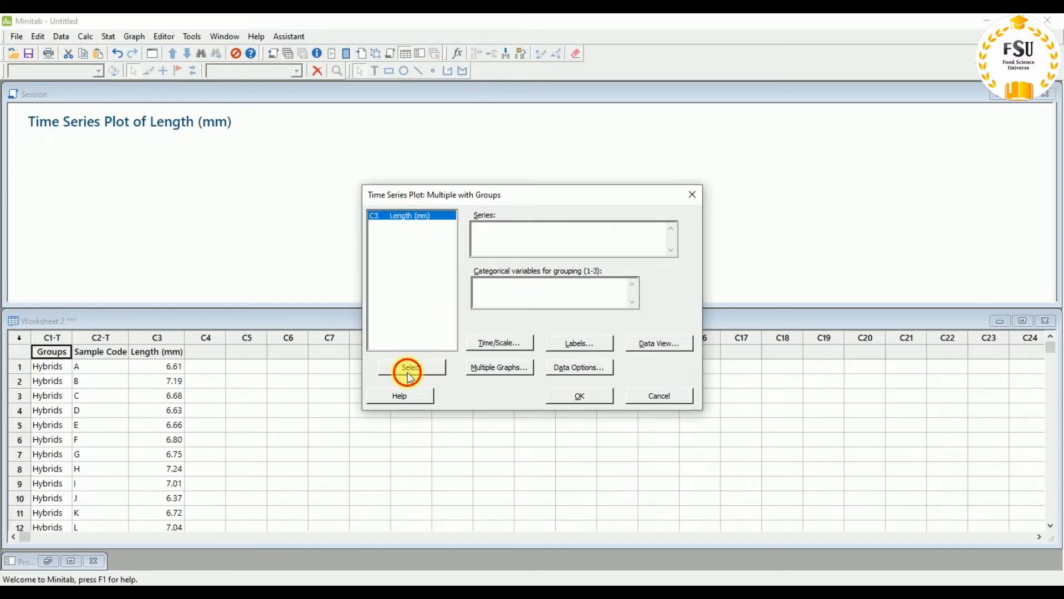
pyautogui.click(515, 292)
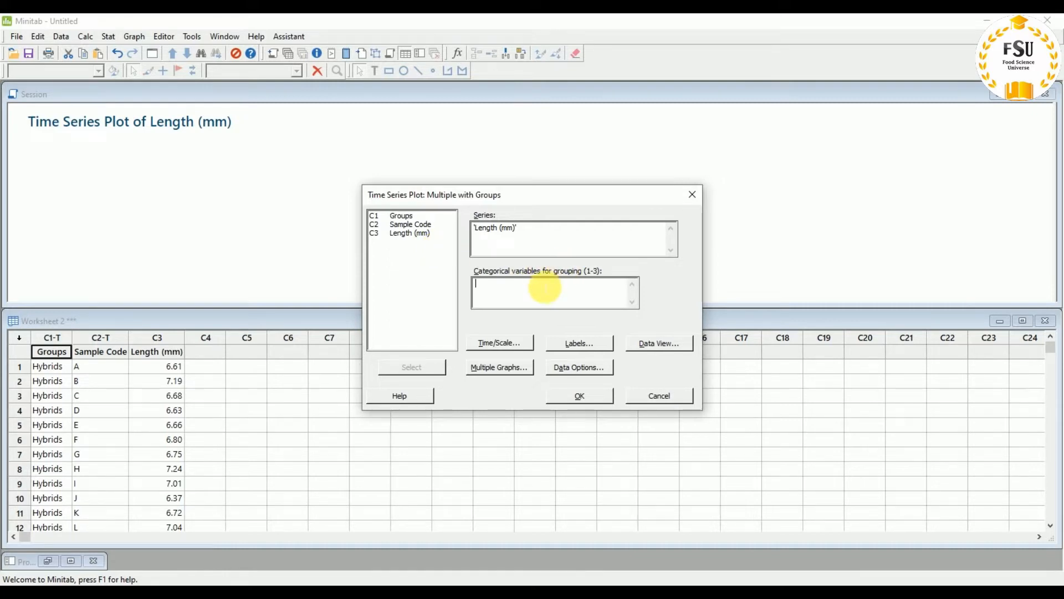
pyautogui.click(406, 215)
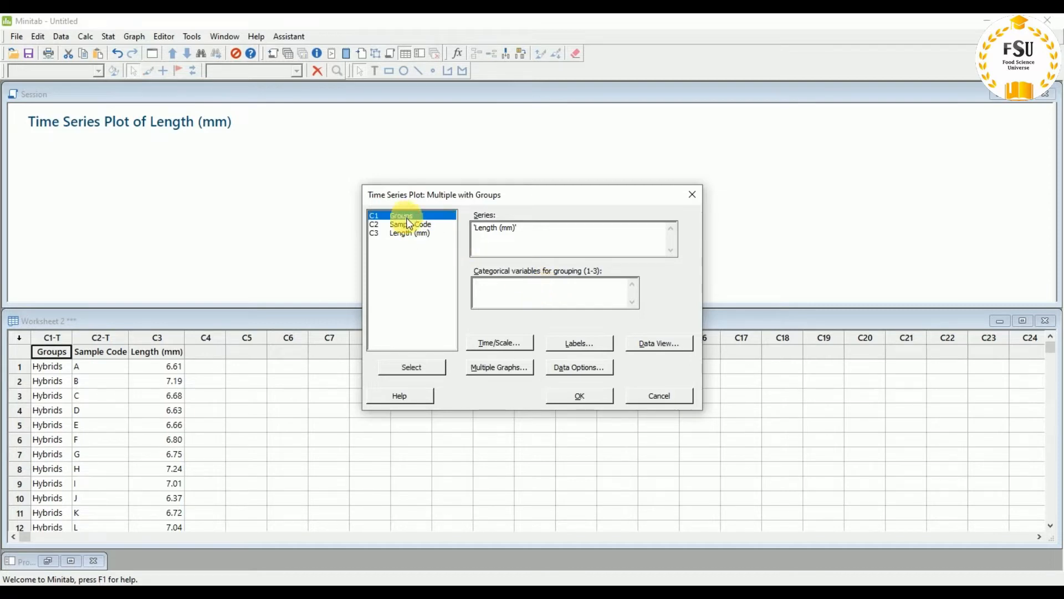
pyautogui.click(405, 366)
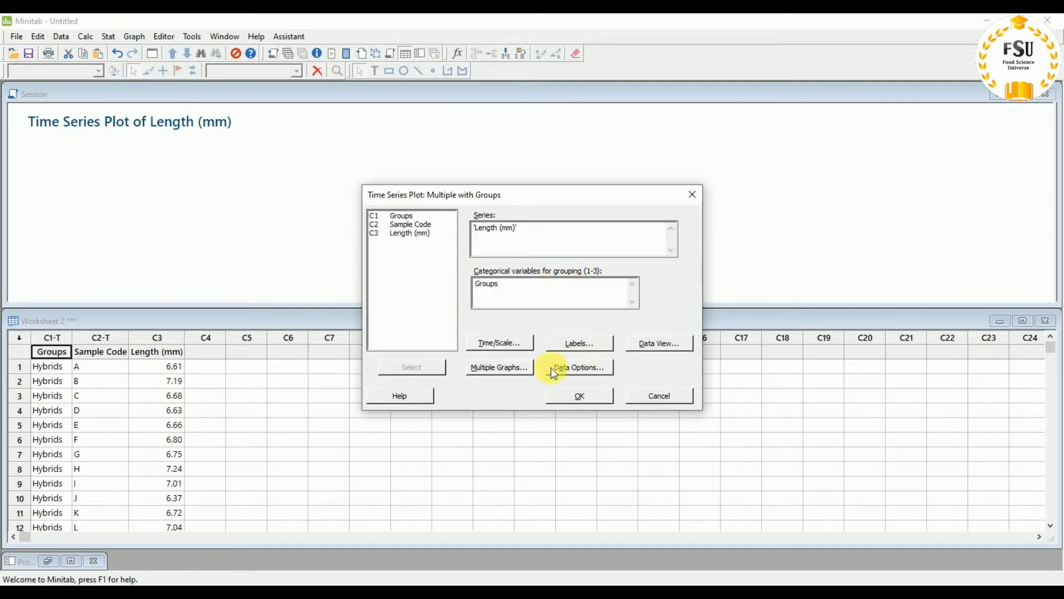
pyautogui.click(578, 393)
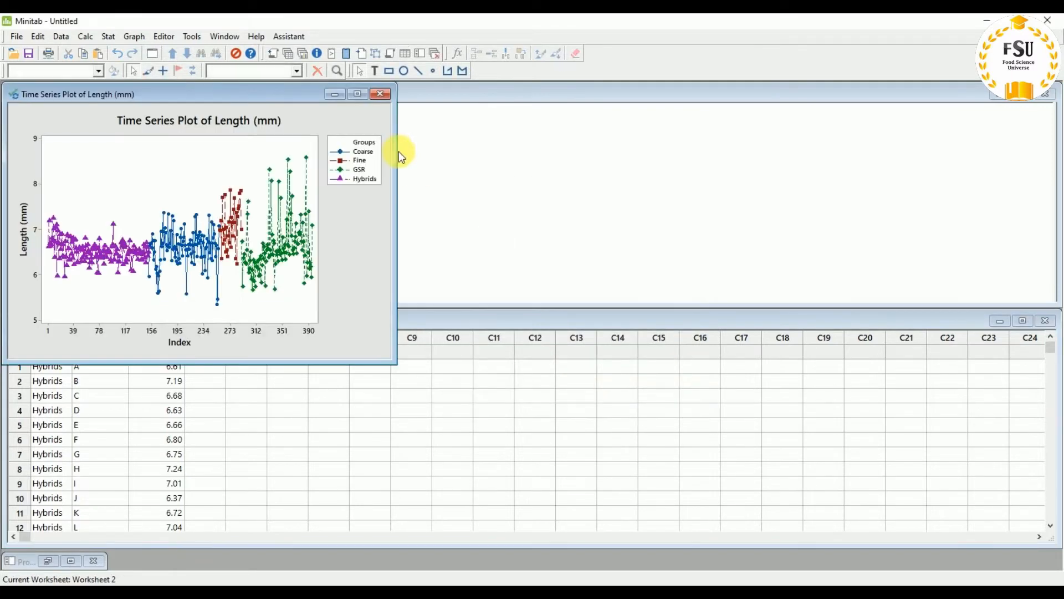
# Step: Maximize the graph window and delete the plot title and the Index label of the x-axis
pyautogui.click(357, 95)
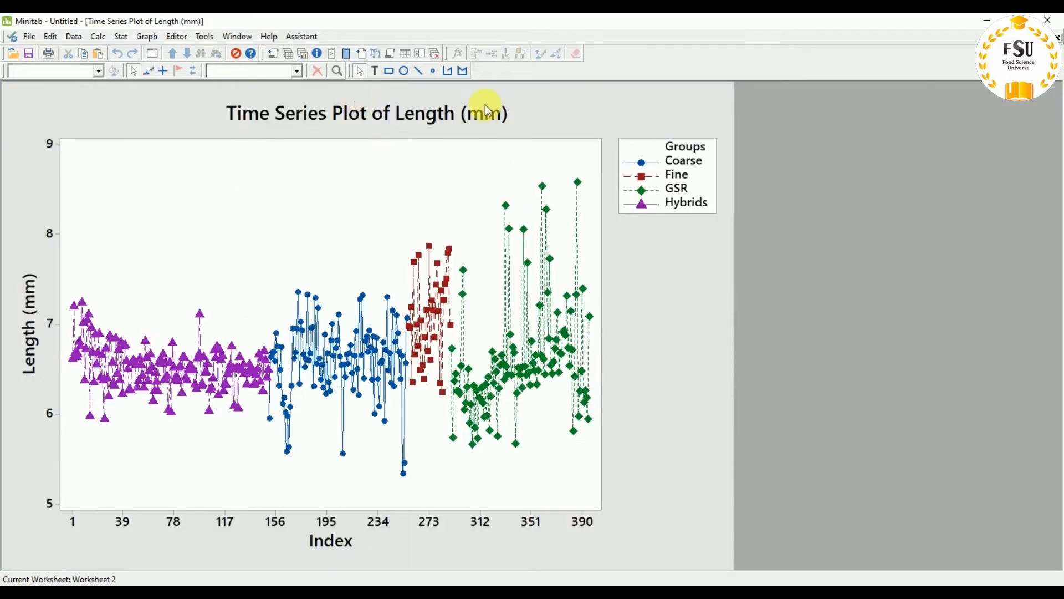
pyautogui.click(433, 121)
pyautogui.press('Delete')
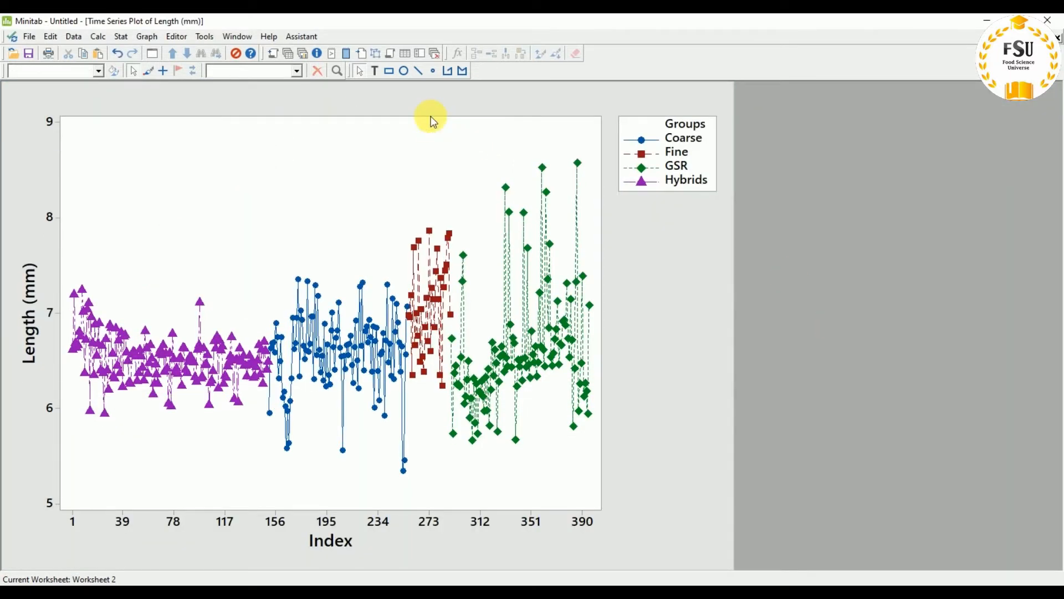
pyautogui.click(334, 548)
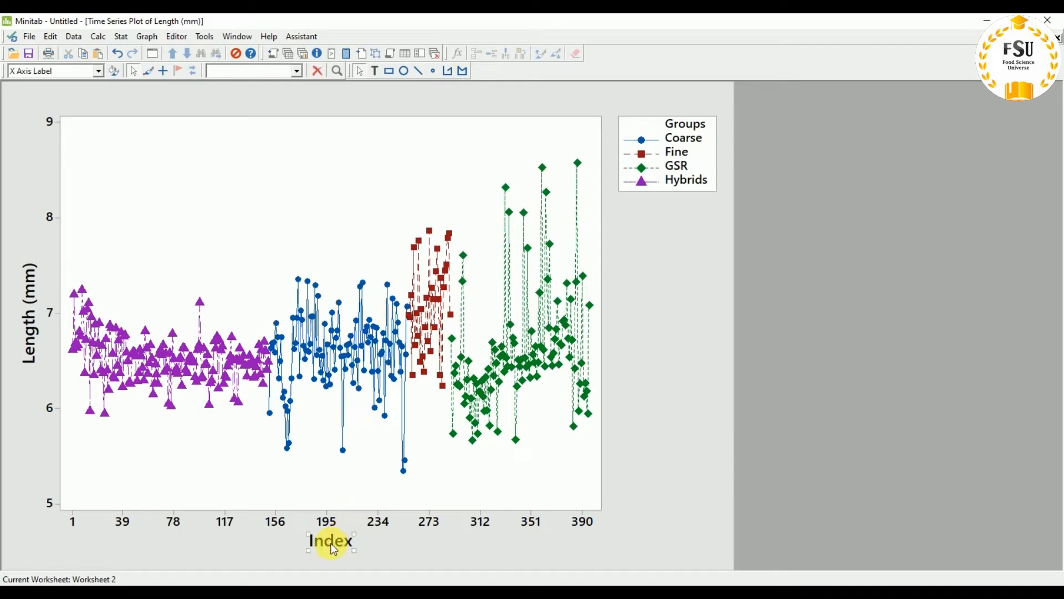
pyautogui.press('Delete')
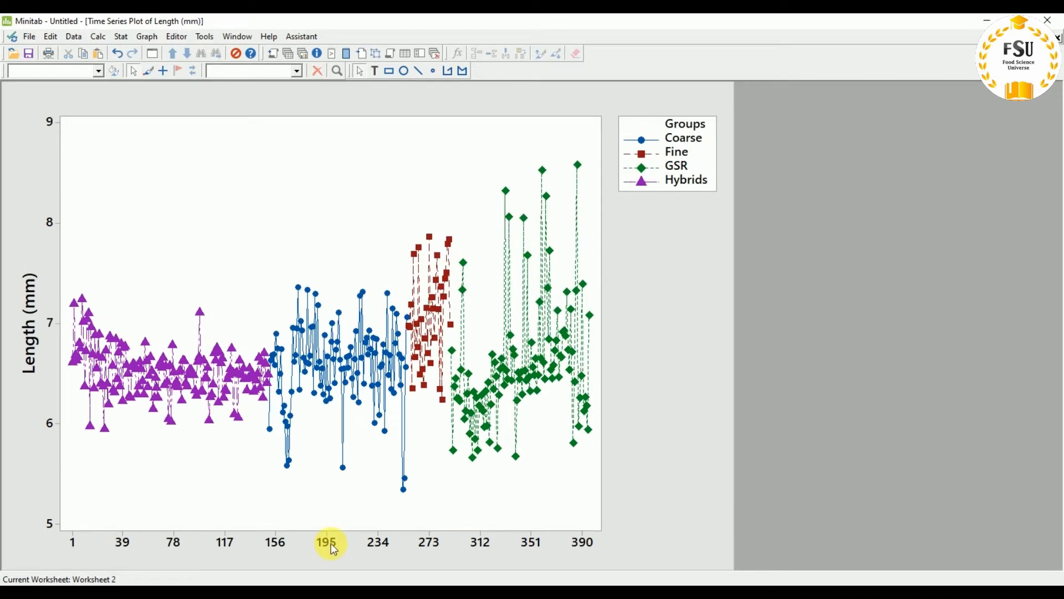
# Step: Give the graph region a custom fill with a white background color
pyautogui.doubleClick(660, 261)
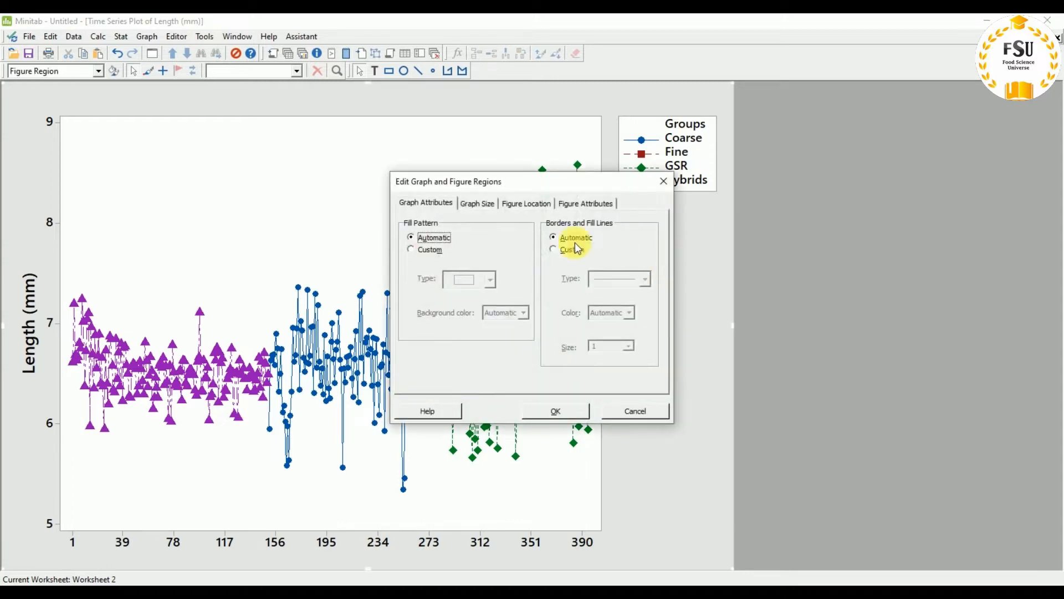
pyautogui.click(431, 249)
pyautogui.click(524, 314)
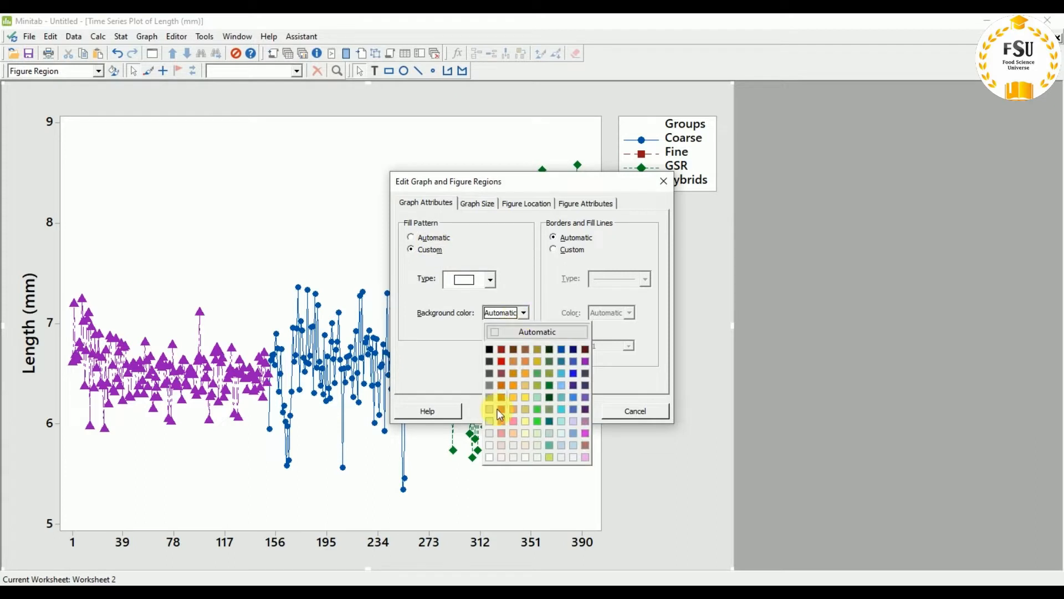
pyautogui.click(489, 461)
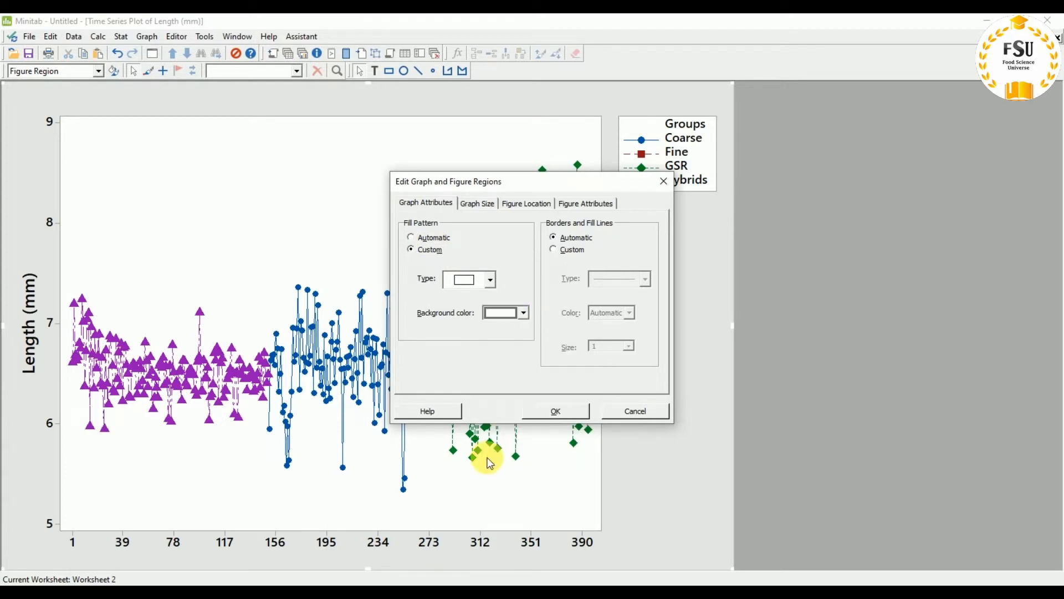
pyautogui.click(558, 411)
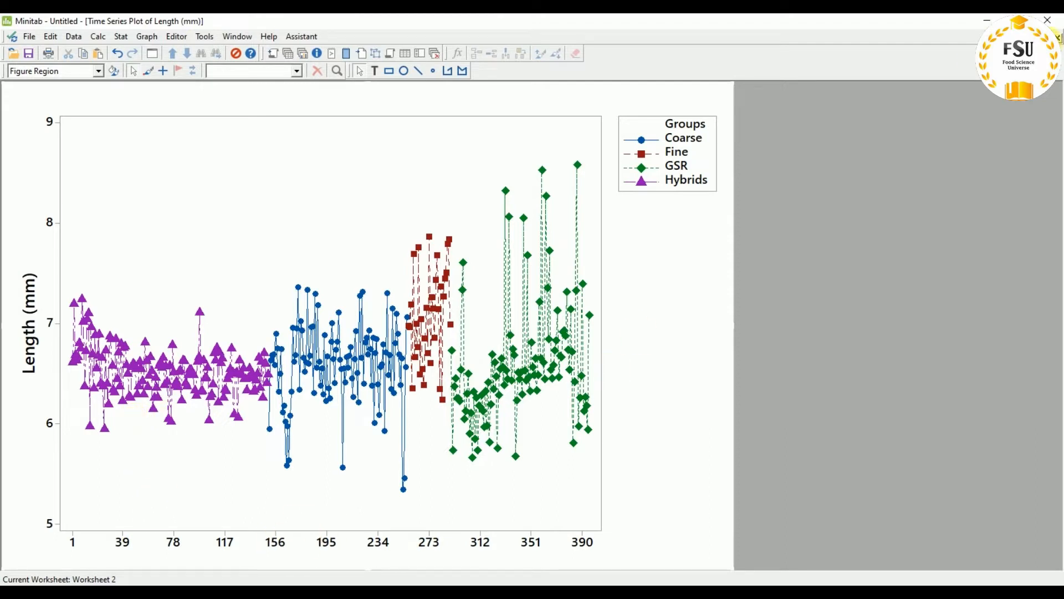
# Step: Restore the graph window's size and examine the worksheet for the row where the Hybrids group ends and Coarse begins
pyautogui.click(1047, 37)
pyautogui.click(1052, 399)
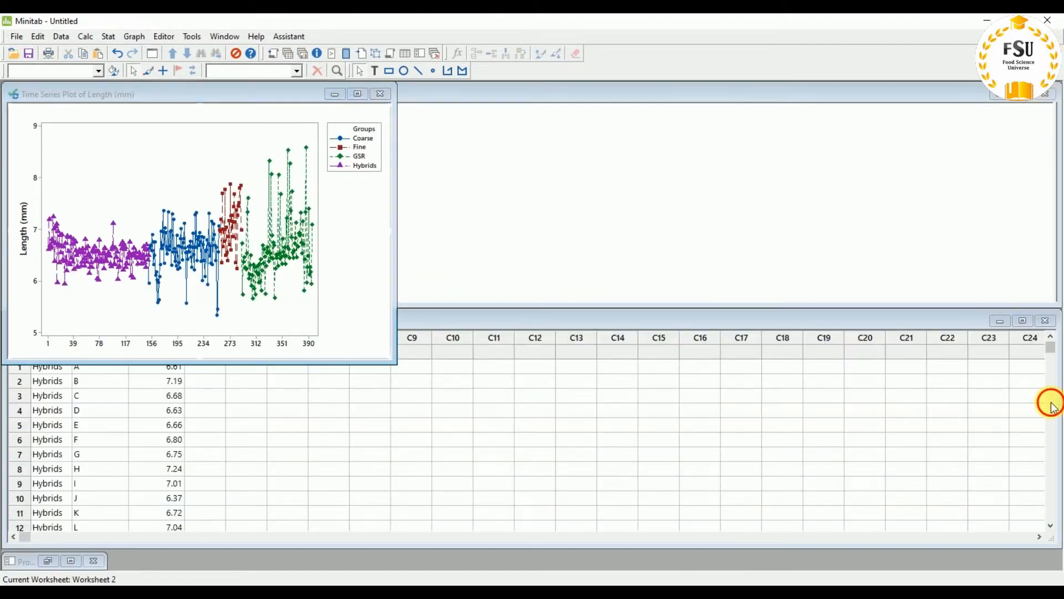
pyautogui.scroll(-10, 1053, 404)
pyautogui.scroll(-20, 1053, 408)
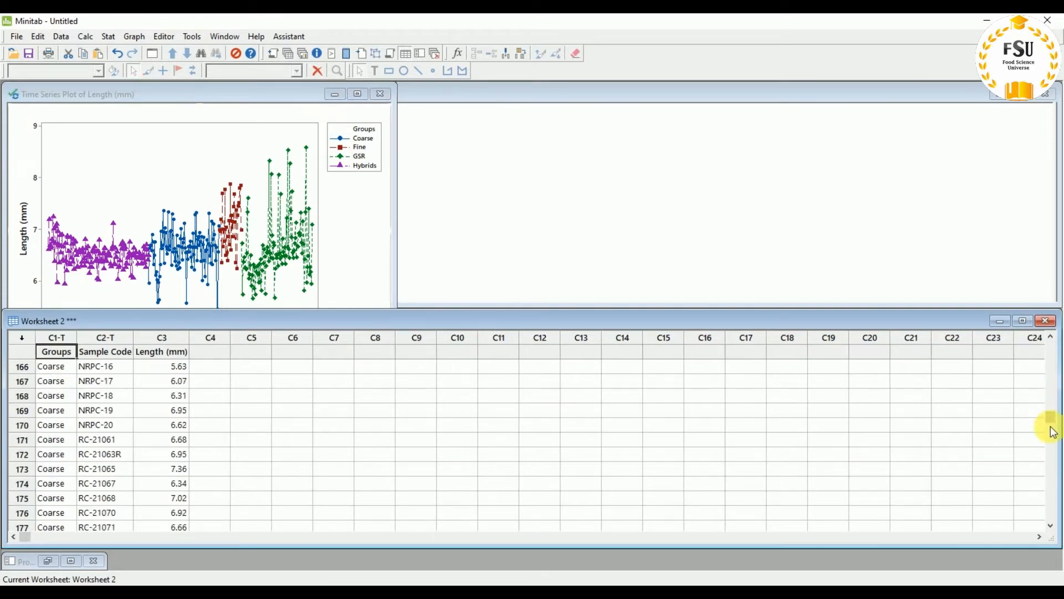
pyautogui.click(1053, 406)
pyautogui.click(1053, 407)
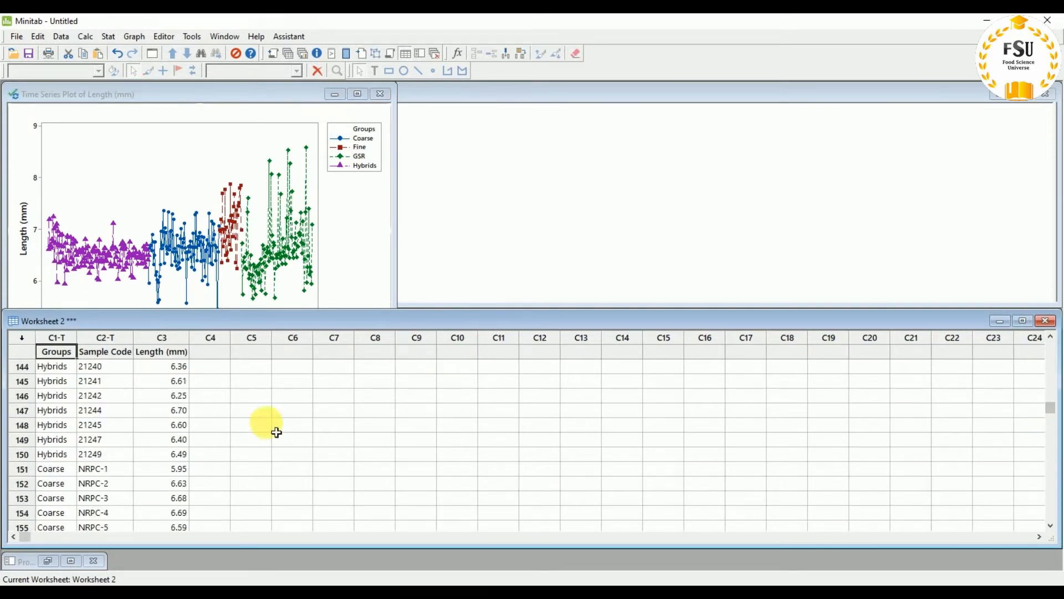
pyautogui.click(53, 454)
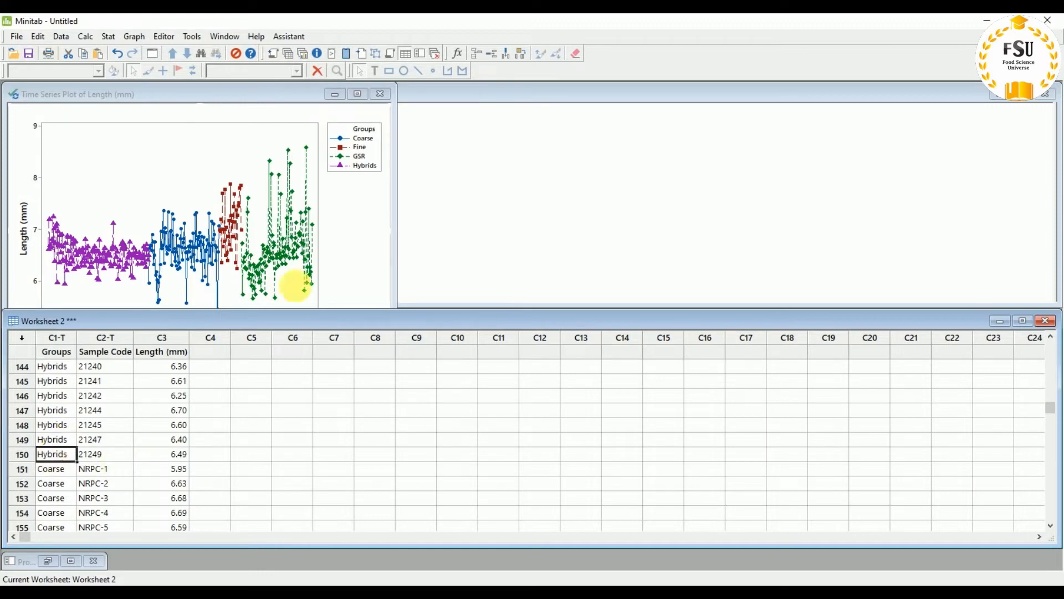
# Step: Maximize the graph again and set the x-axis ticks by start and increment, with an increment of 50
pyautogui.click(355, 243)
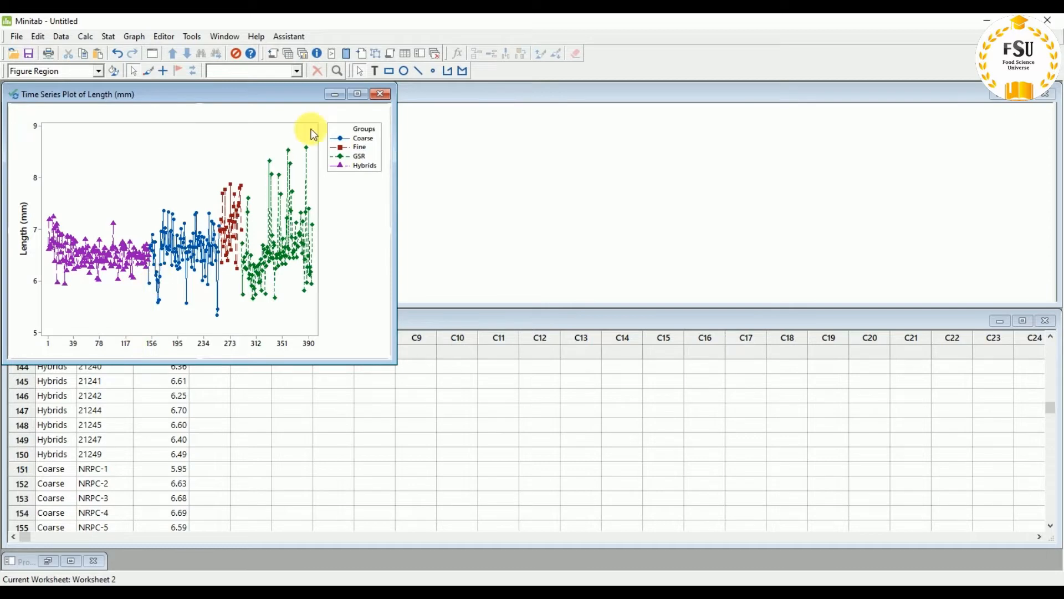
pyautogui.click(357, 94)
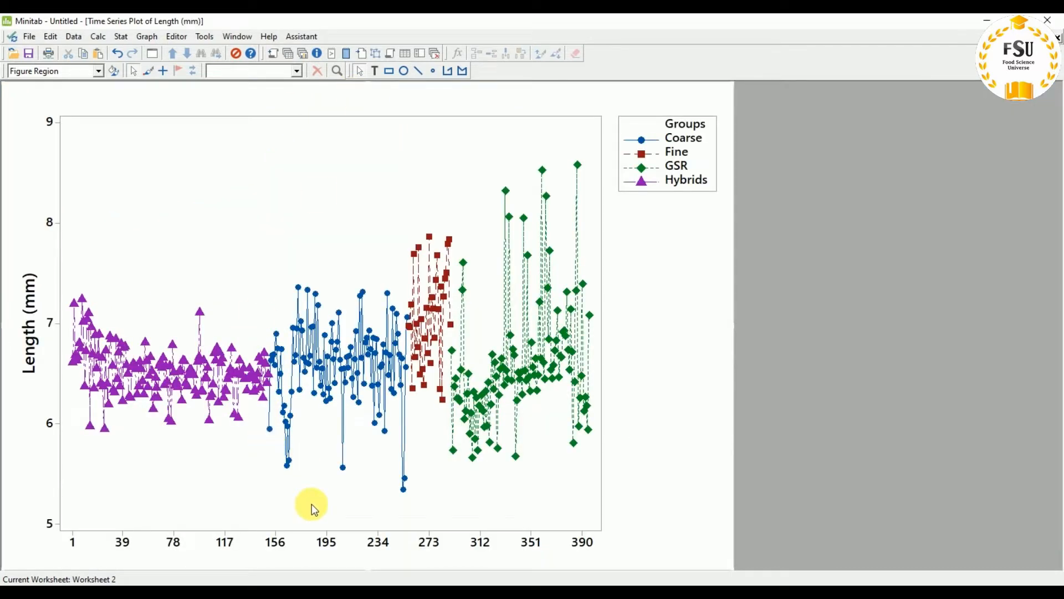
pyautogui.click(224, 547)
pyautogui.doubleClick(224, 548)
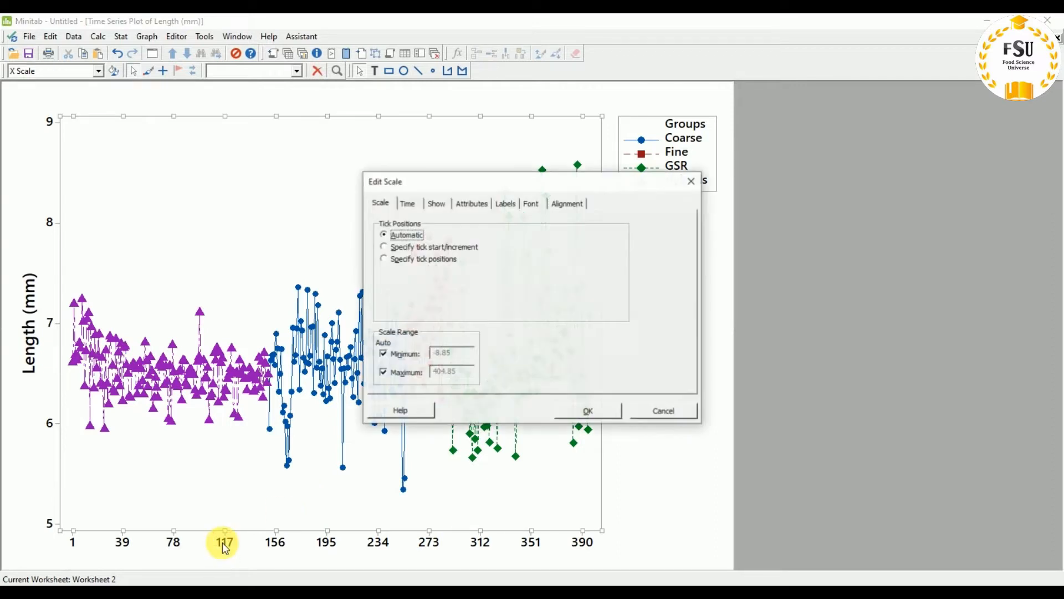
pyautogui.click(428, 253)
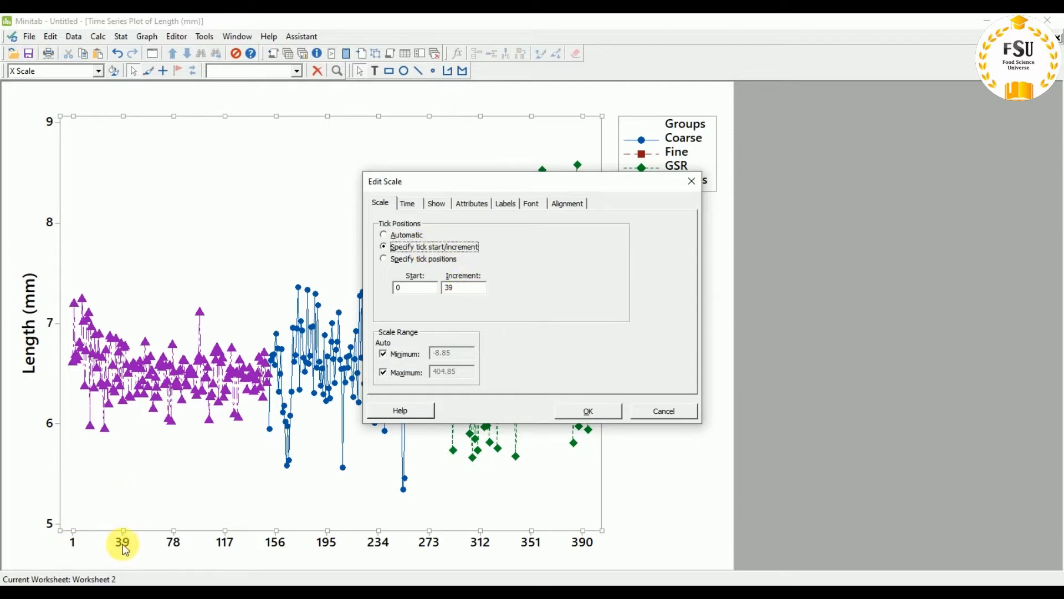
pyautogui.click(459, 289)
pyautogui.press('BackSpace')
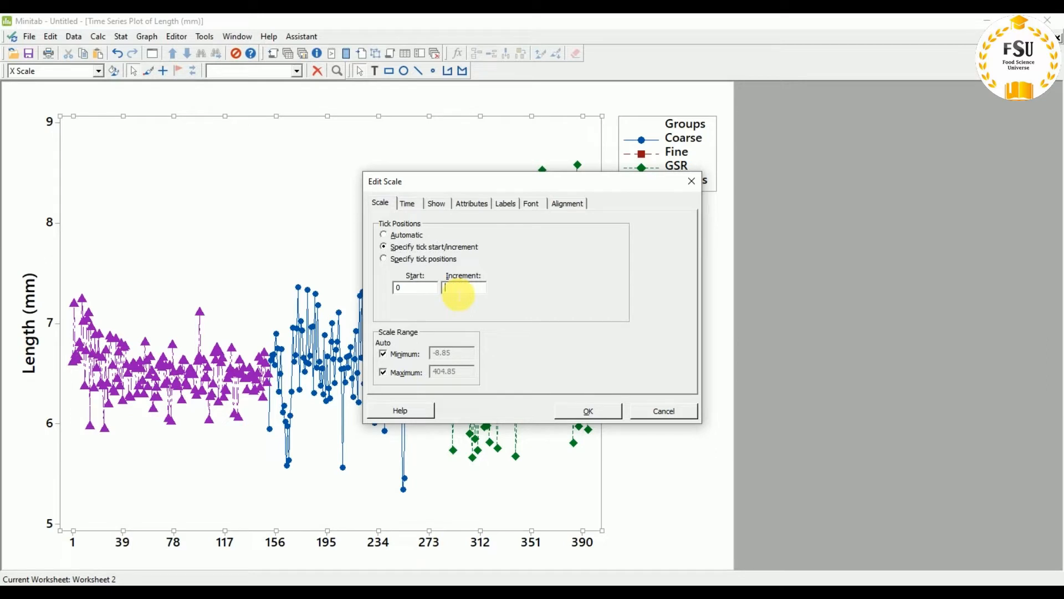
pyautogui.write('50')
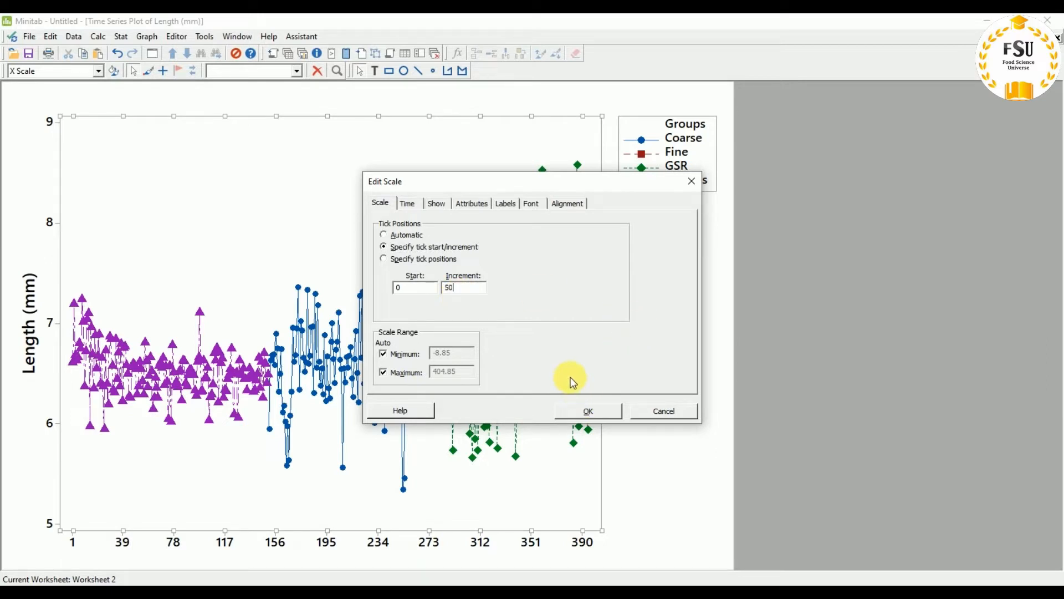
pyautogui.click(560, 411)
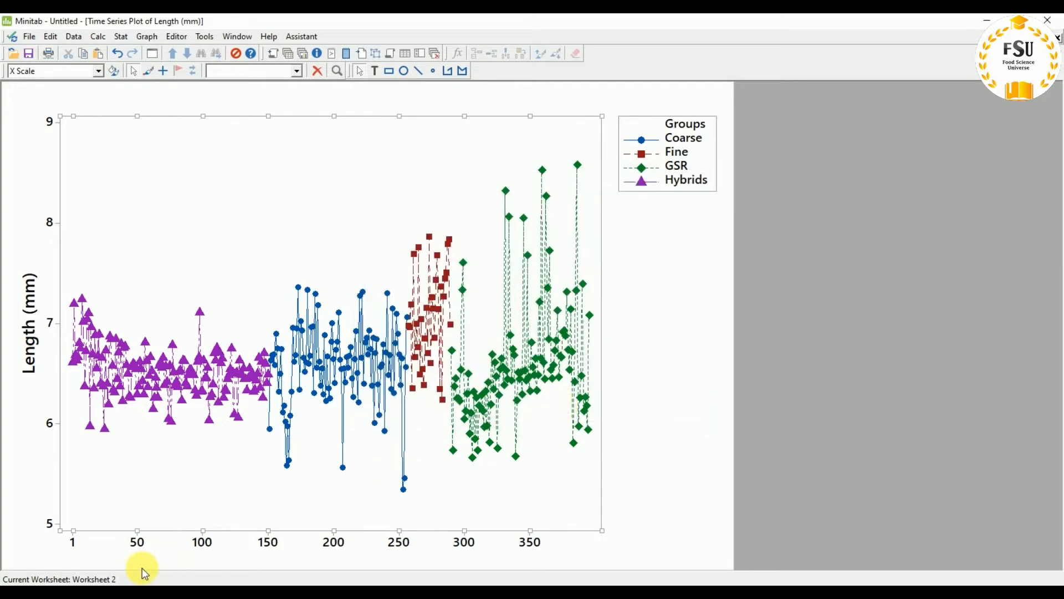
pyautogui.doubleClick(338, 546)
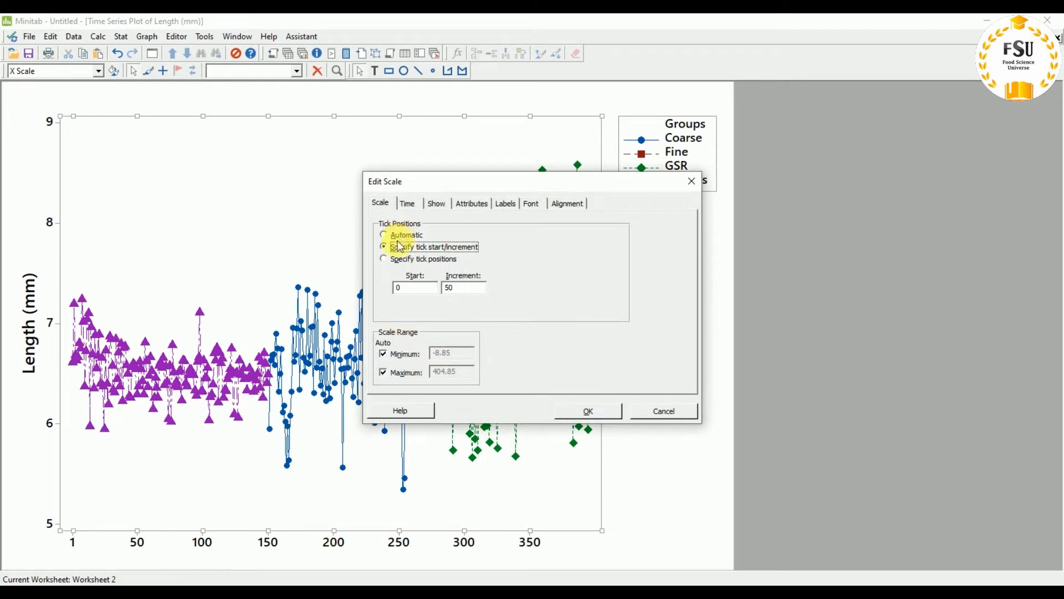
pyautogui.click(395, 261)
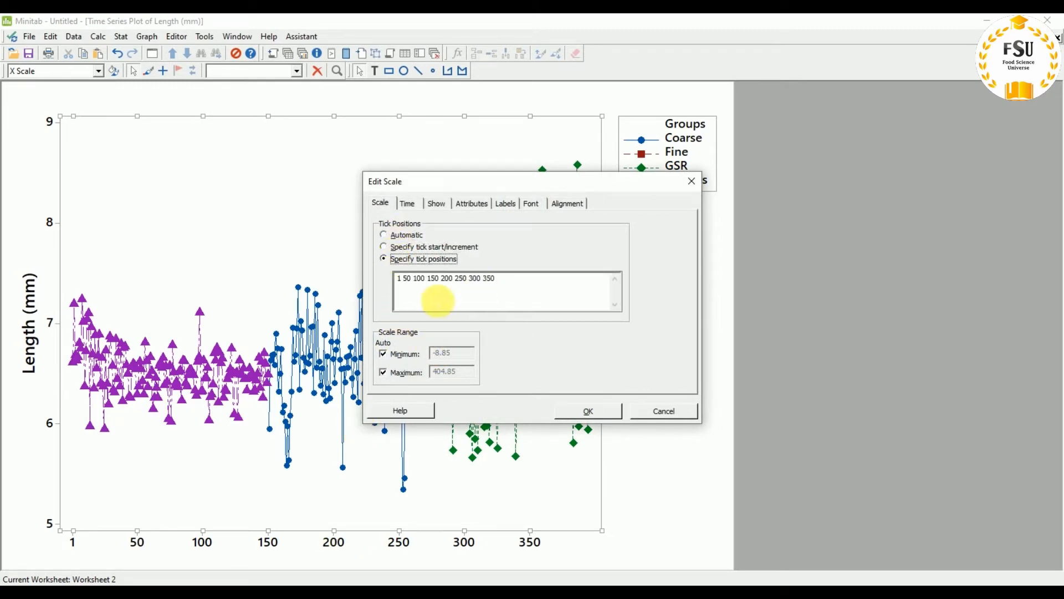
pyautogui.click(415, 279)
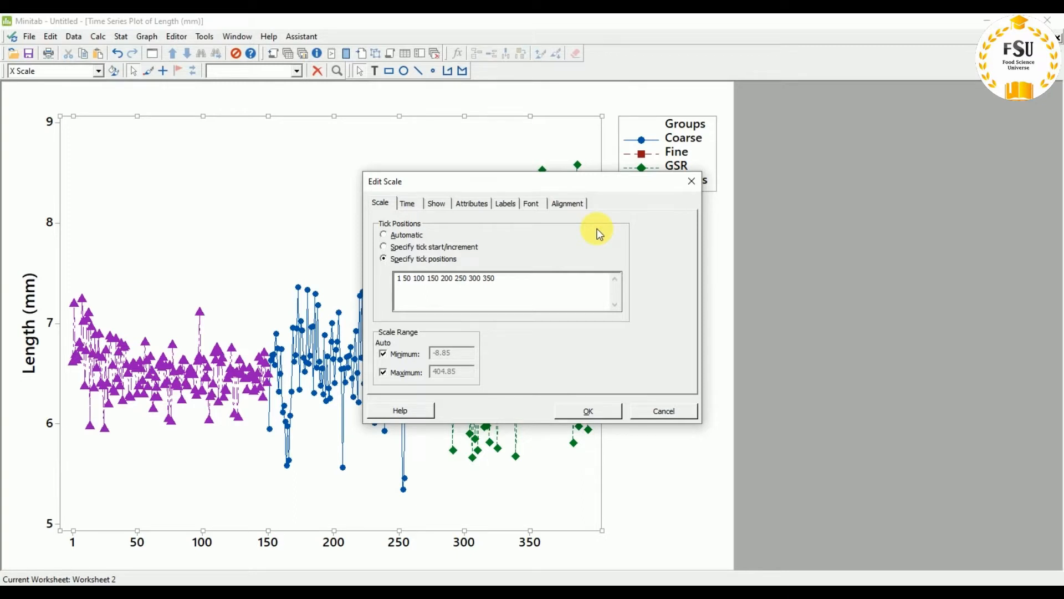
pyautogui.press('BackSpace')
pyautogui.press('BackSpace')
pyautogui.press('BackSpace')
pyautogui.write('89')
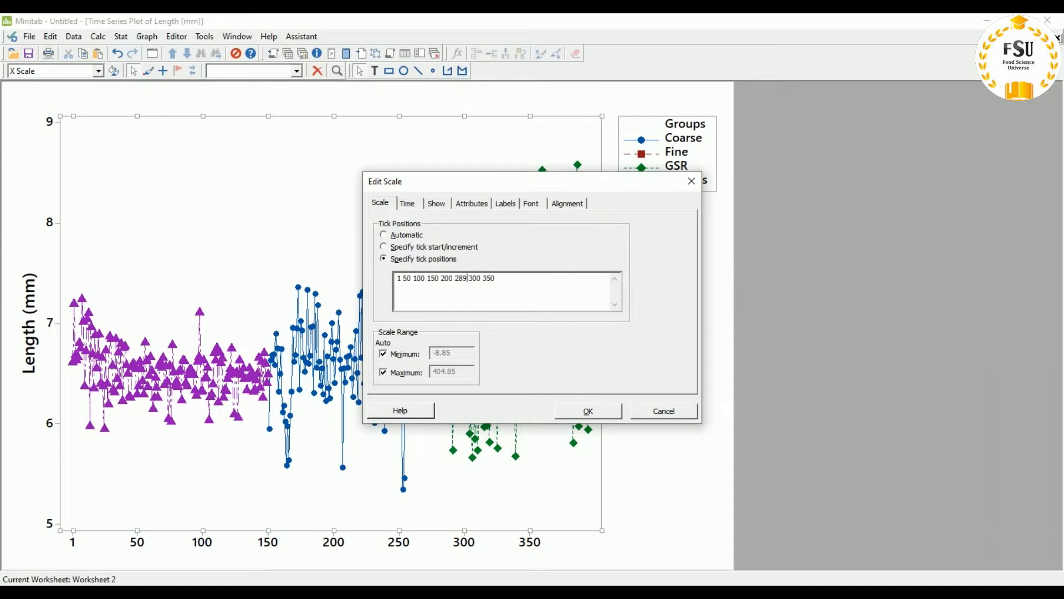
pyautogui.click(478, 278)
pyautogui.press('BackSpace')
pyautogui.write('5')
pyautogui.press('BackSpace')
pyautogui.press('BackSpace')
pyautogui.click(573, 413)
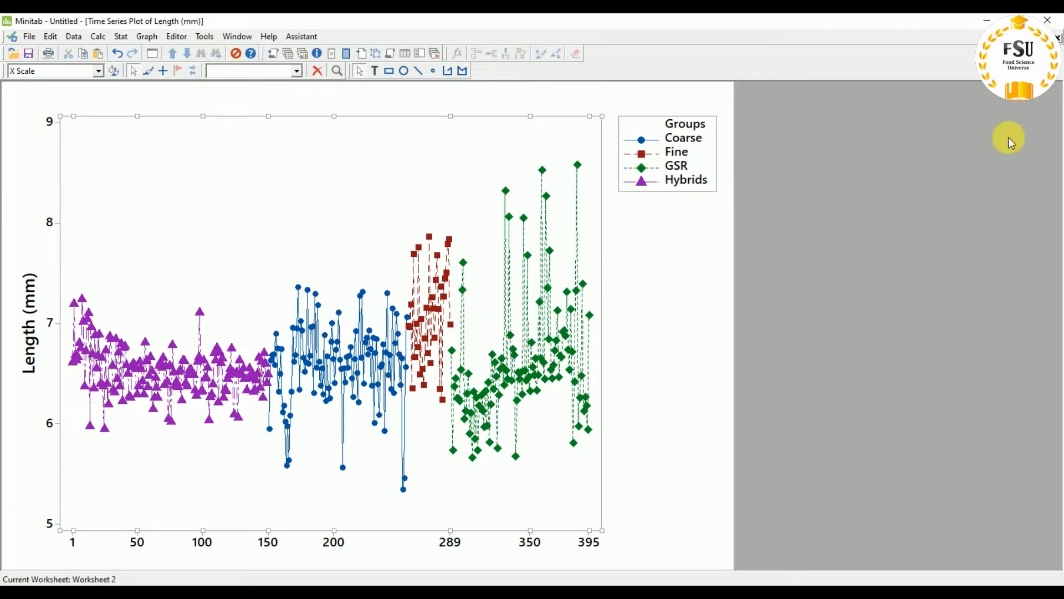
# Step: Restore the graph window's size and examine the worksheet for the row where the Coarse group ends and Fine begins
pyautogui.click(1057, 38)
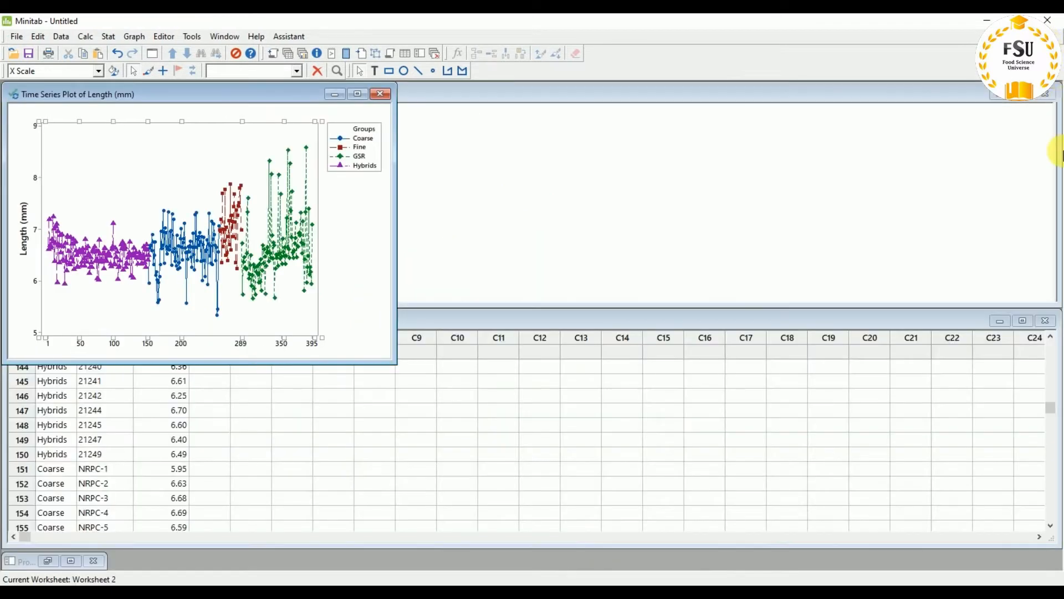
pyautogui.click(1053, 460)
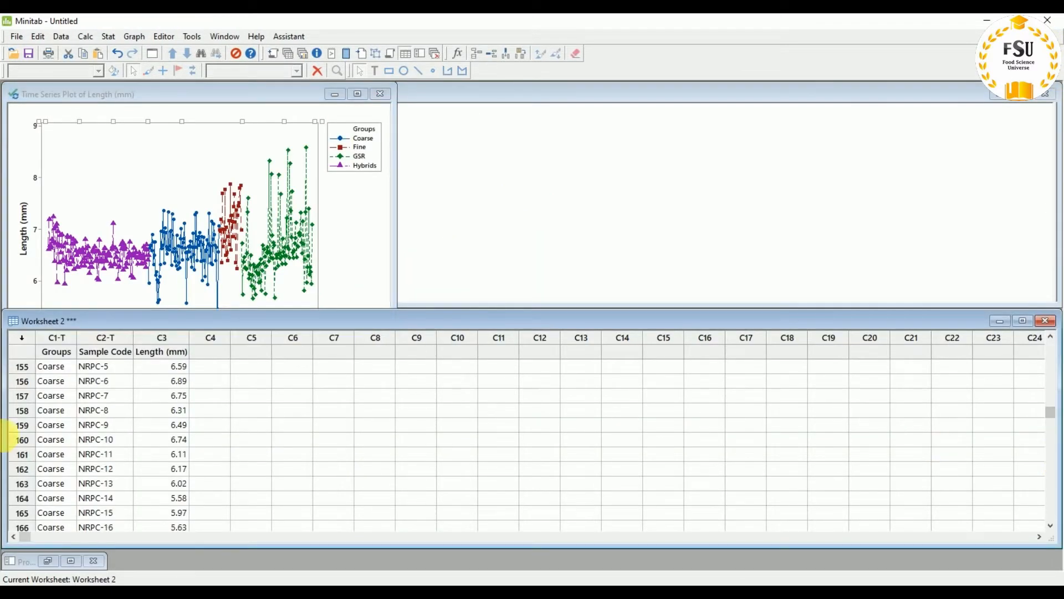
pyautogui.click(67, 410)
pyautogui.press('Down')
pyautogui.press('Down')
pyautogui.press('Down')
pyautogui.press('Down')
pyautogui.press('Down')
pyautogui.press('Down')
pyautogui.press('Down')
pyautogui.press('Down')
pyautogui.press('Down')
pyautogui.press('Down')
pyautogui.press('Down')
pyautogui.press('Down')
pyautogui.press('Down')
pyautogui.press('Down')
pyautogui.press('Down')
pyautogui.press('Down')
pyautogui.press('Down')
pyautogui.press('Down')
pyautogui.press('Down')
pyautogui.press('Down')
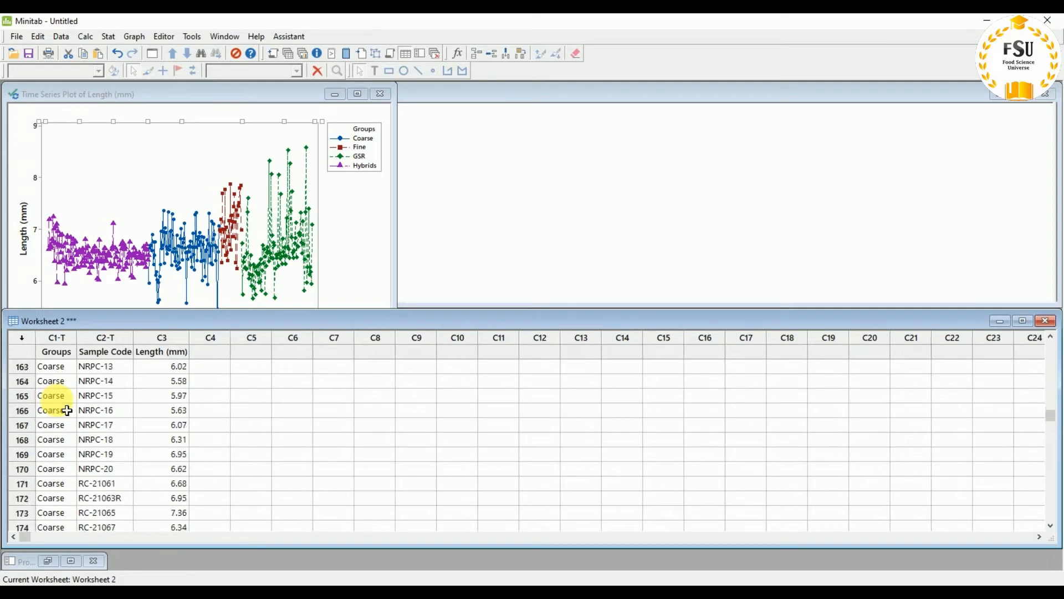
pyautogui.press('Down')
pyautogui.press('Down')
pyautogui.press('Down')
pyautogui.press('Down')
pyautogui.press('Down')
pyautogui.press('Down')
pyautogui.press('Down')
pyautogui.press('Down')
pyautogui.press('Down')
pyautogui.press('Down')
pyautogui.press('Down')
pyautogui.press('Down')
pyautogui.press('Down')
pyautogui.press('Down')
pyautogui.press('Down')
pyautogui.press('Down')
pyautogui.press('Down')
pyautogui.press('Down')
pyautogui.press('Down')
pyautogui.press('Down')
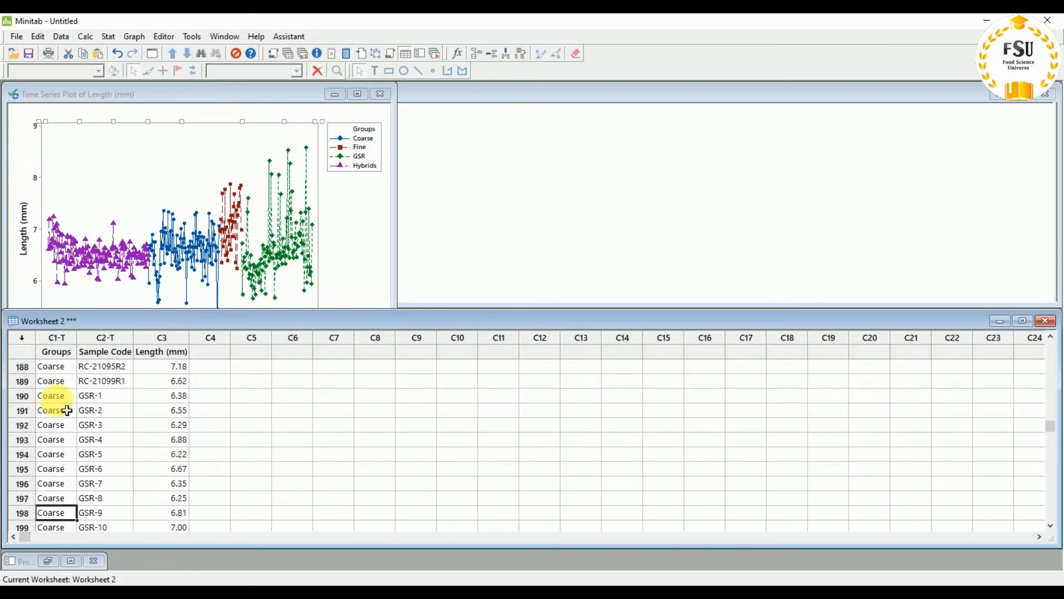
pyautogui.press('Down')
pyautogui.press('Down')
pyautogui.press('Down')
pyautogui.press('Down')
pyautogui.press('Down')
pyautogui.press('Down')
pyautogui.press('Down')
pyautogui.press('Down')
pyautogui.press('Down')
pyautogui.press('Down')
pyautogui.press('Down')
pyautogui.press('Down')
pyautogui.press('Down')
pyautogui.press('Down')
pyautogui.press('Down')
pyautogui.press('Down')
pyautogui.press('Down')
pyautogui.press('Down')
pyautogui.press('Down')
pyautogui.press('Down')
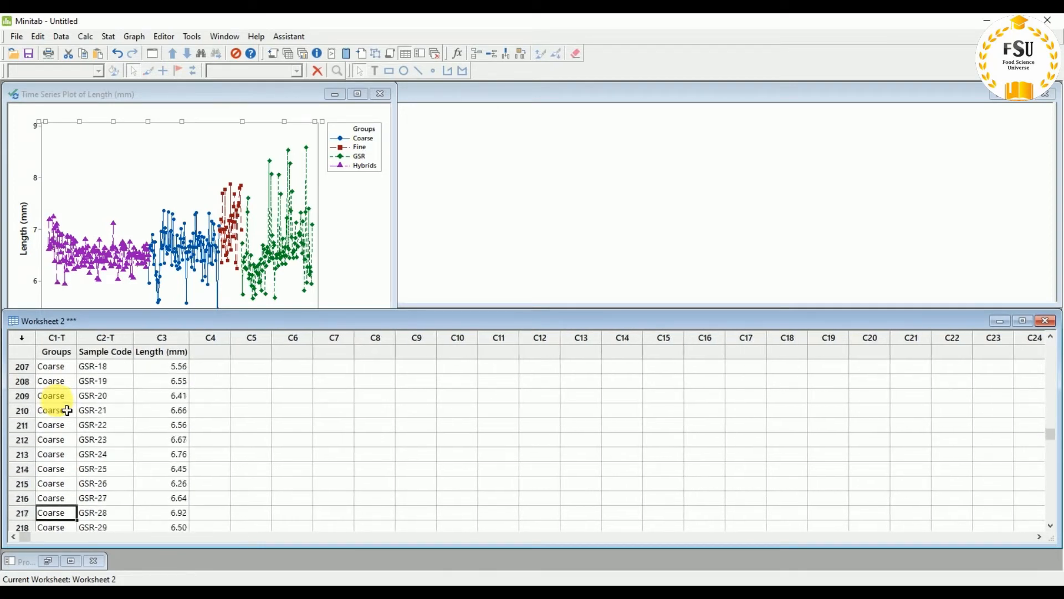
pyautogui.press('Down')
pyautogui.press('Down')
pyautogui.press('Down')
pyautogui.press('Down')
pyautogui.press('Down')
pyautogui.press('Down')
pyautogui.press('Down')
pyautogui.press('Down')
pyautogui.press('Down')
pyautogui.press('Down')
pyautogui.press('Down')
pyautogui.press('Down')
pyautogui.press('Down')
pyautogui.press('Down')
pyautogui.press('Down')
pyautogui.press('Down')
pyautogui.press('Down')
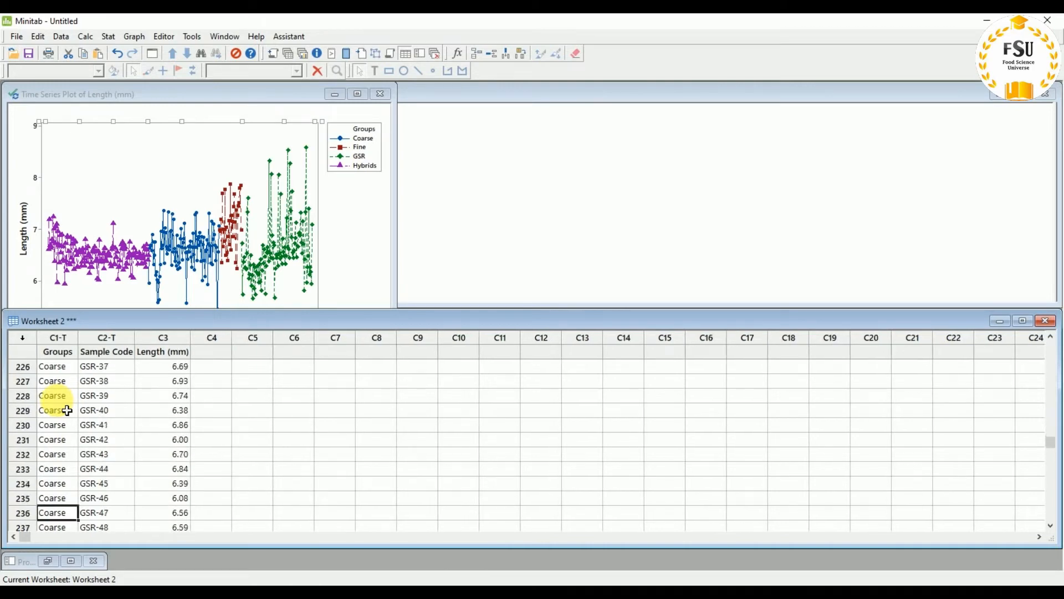
pyautogui.press('Down')
pyautogui.press('Down')
pyautogui.press('Down')
pyautogui.press('Down')
pyautogui.press('Down')
pyautogui.press('Down')
pyautogui.press('Down')
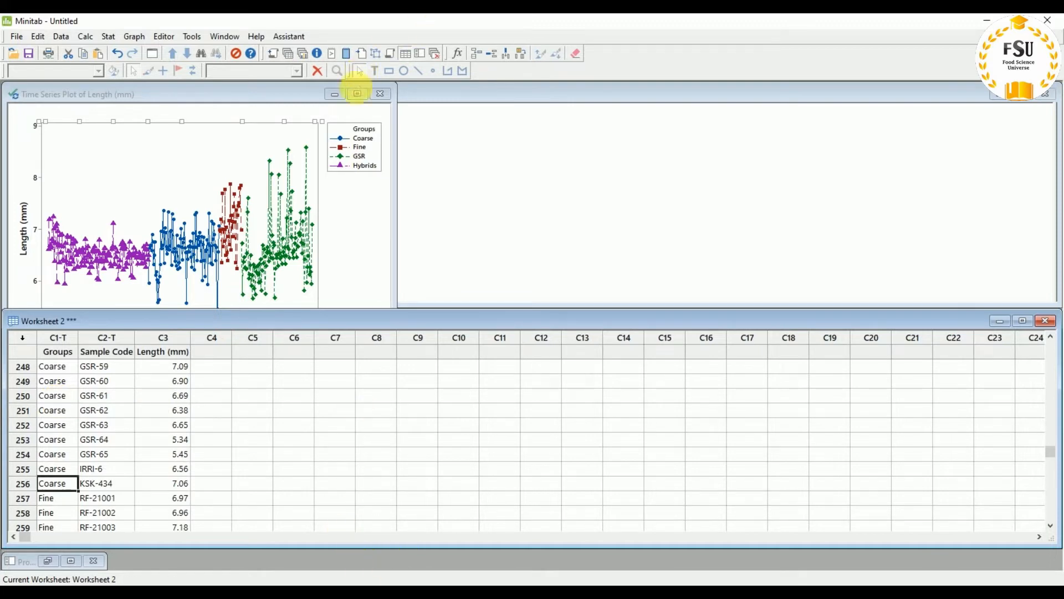
# Step: Maximize the graph and add 256 to the x-axis tick positions, between 200 and 289
pyautogui.click(357, 93)
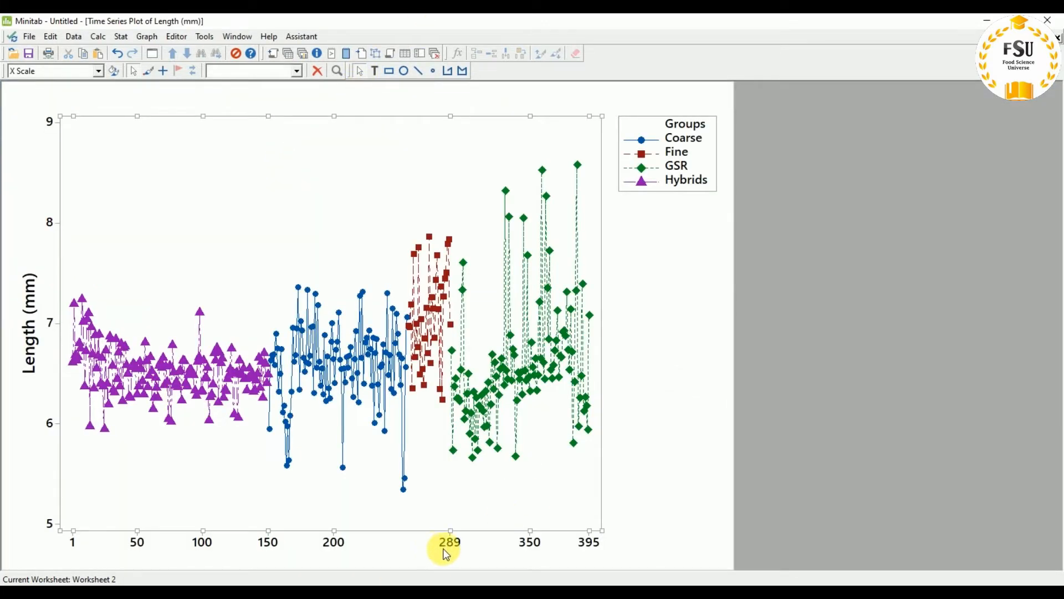
pyautogui.doubleClick(335, 544)
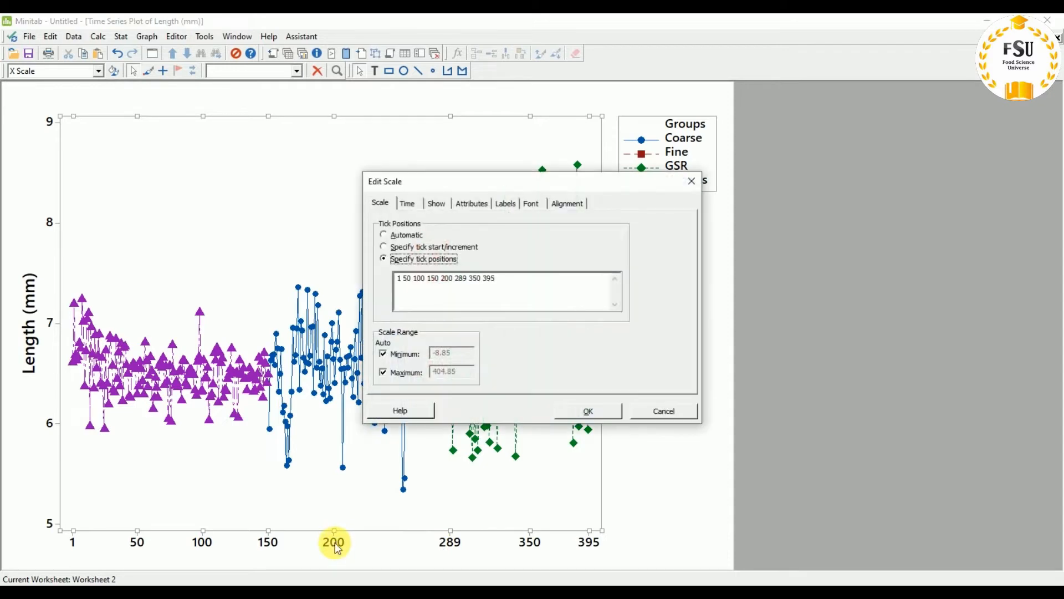
pyautogui.click(678, 411)
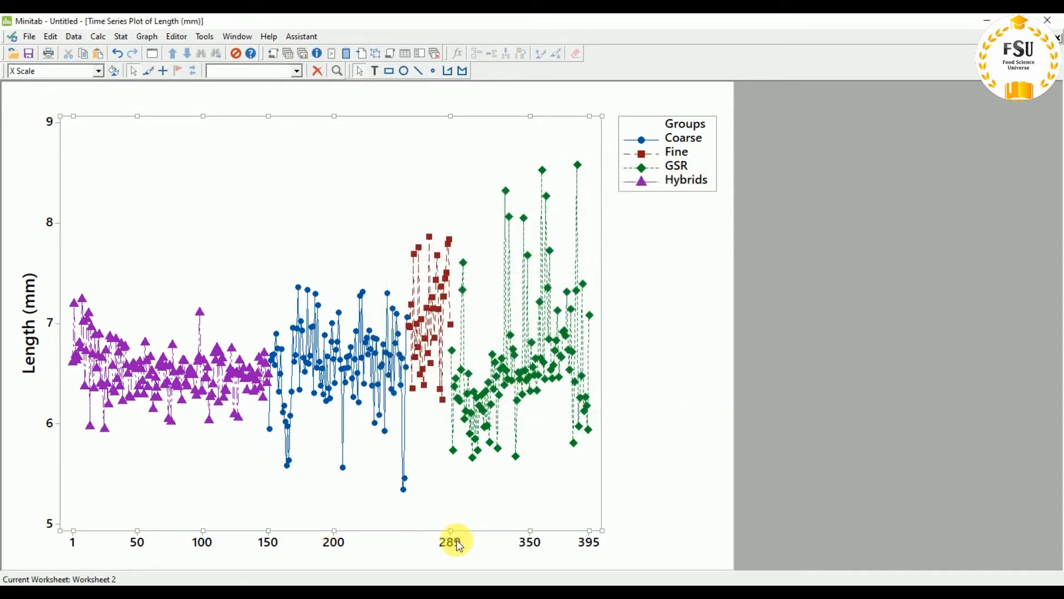
pyautogui.doubleClick(333, 545)
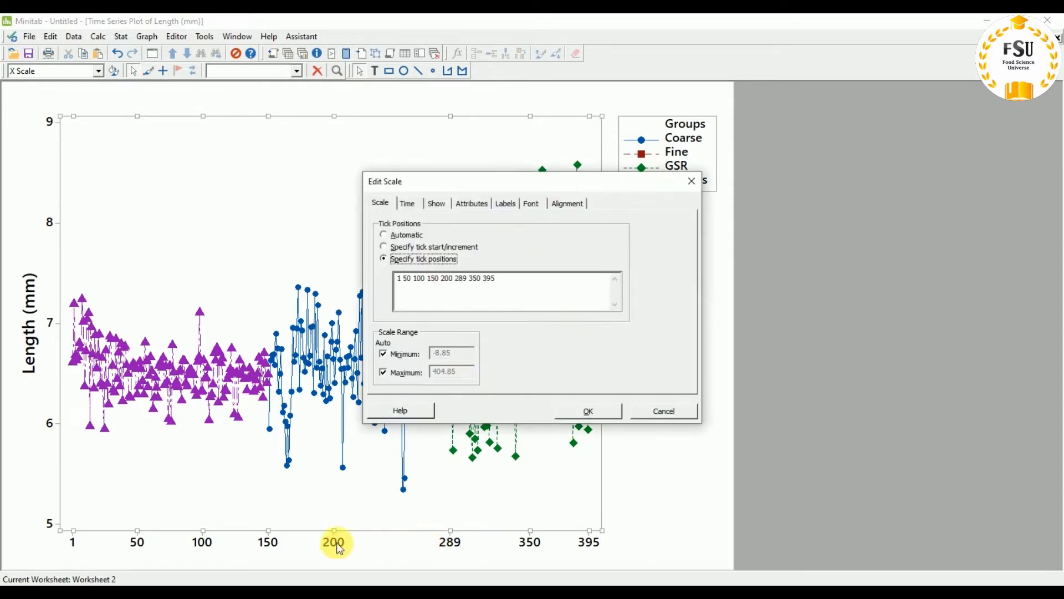
pyautogui.click(459, 278)
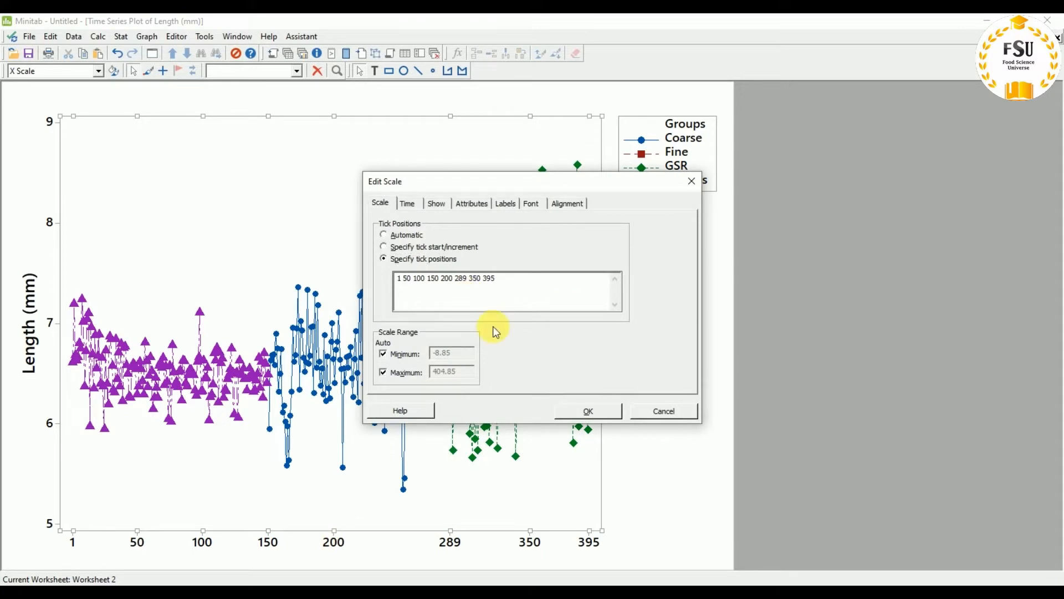
pyautogui.write('256')
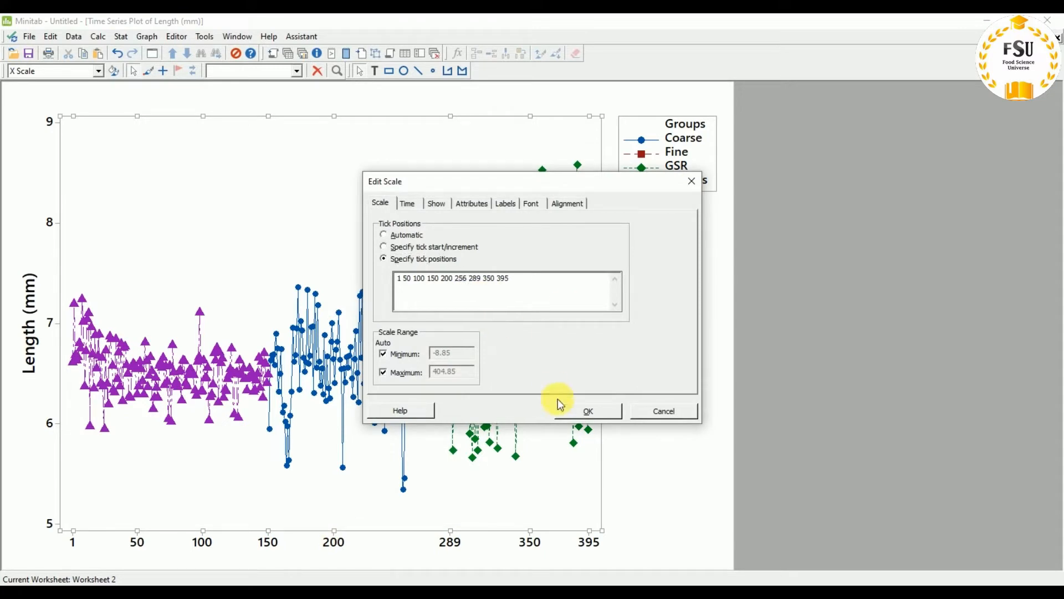
pyautogui.click(588, 411)
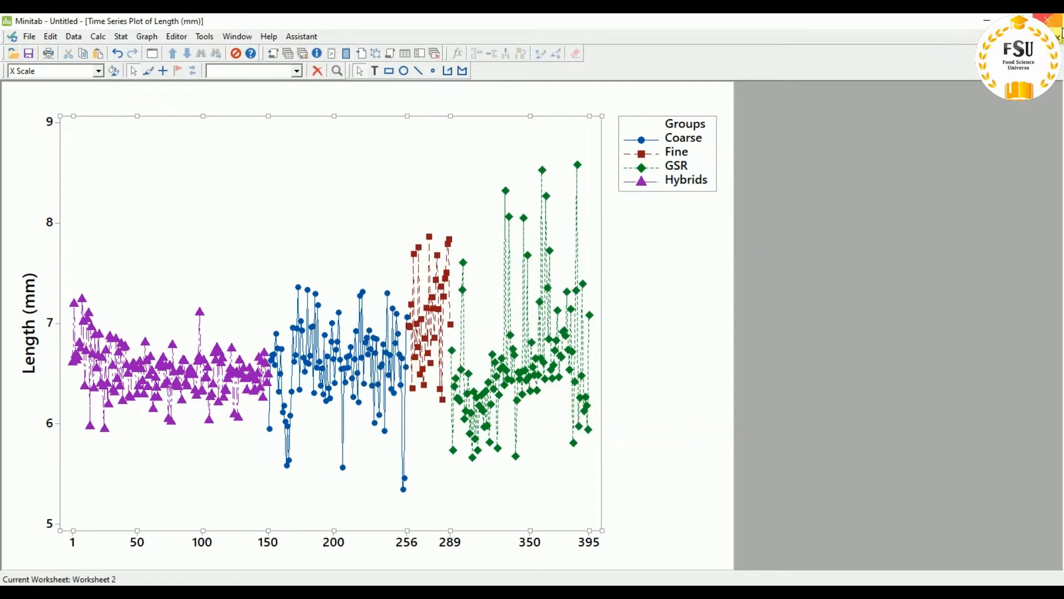
# Step: Check the worksheet for the row where the Fine group ends and GSR begins, and return to the maximized graph
pyautogui.click(1058, 35)
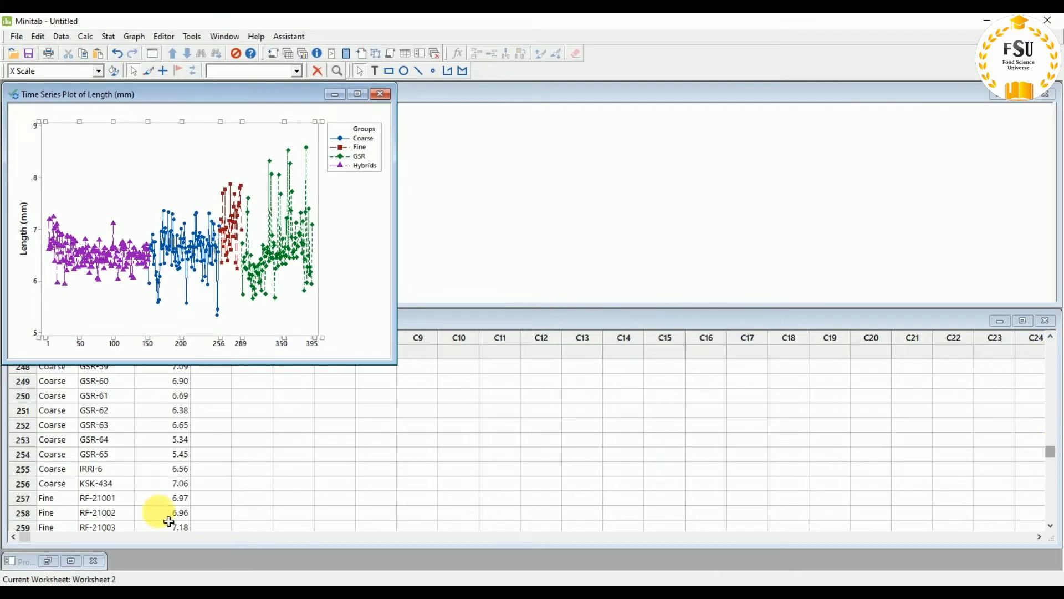
pyautogui.click(1050, 503)
pyautogui.click(1051, 503)
pyautogui.click(1051, 501)
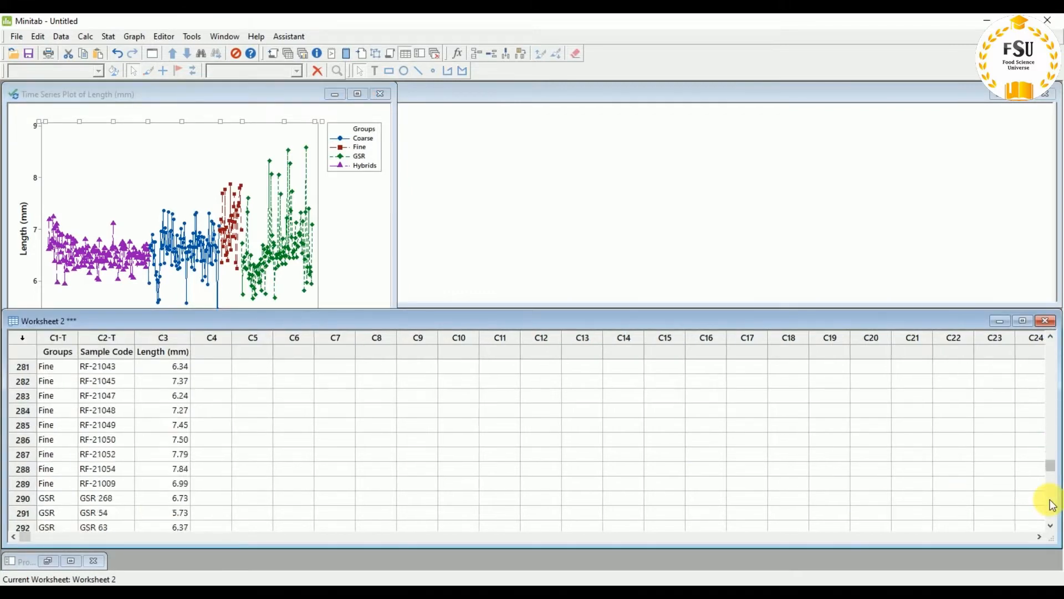
pyautogui.click(1051, 499)
pyautogui.click(1051, 460)
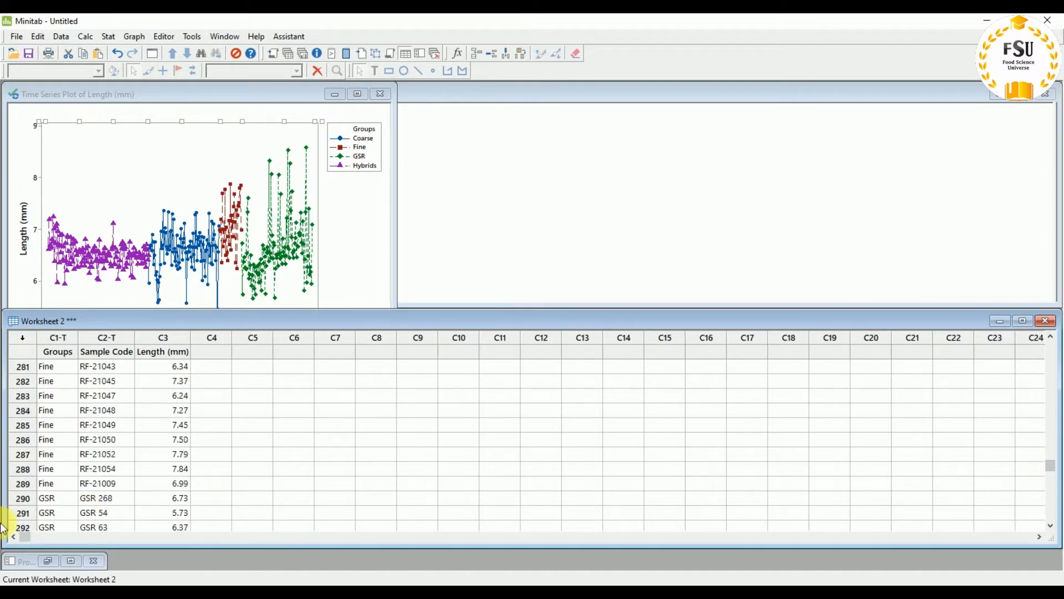
pyautogui.click(356, 95)
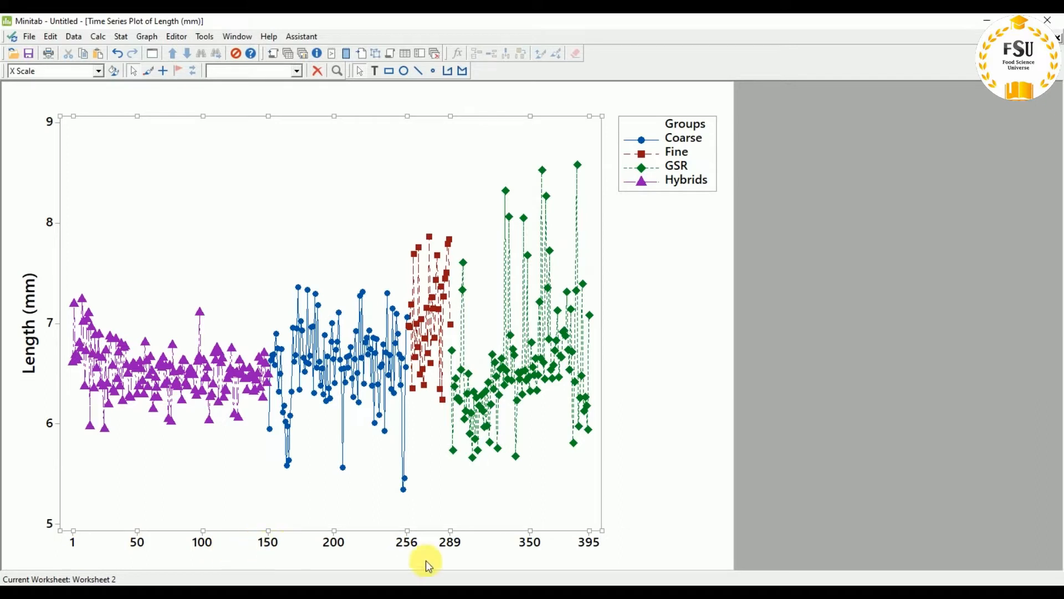
# Step: Deselect the x-axis scale, switch to the Data Arrangement workbook in Excel and review its data from the end back to the start
pyautogui.click(699, 469)
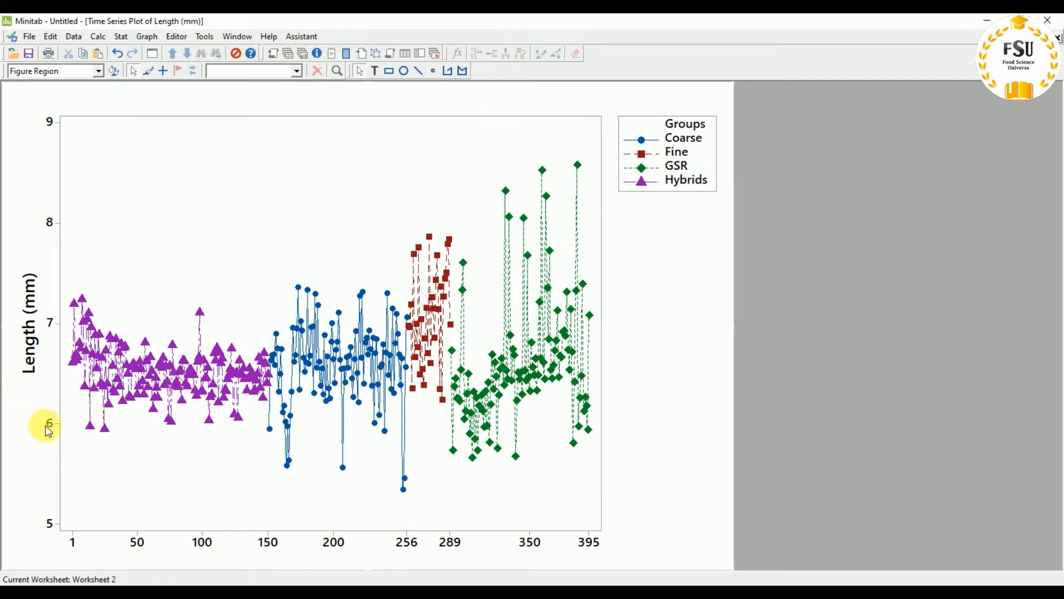
pyautogui.click(313, 583)
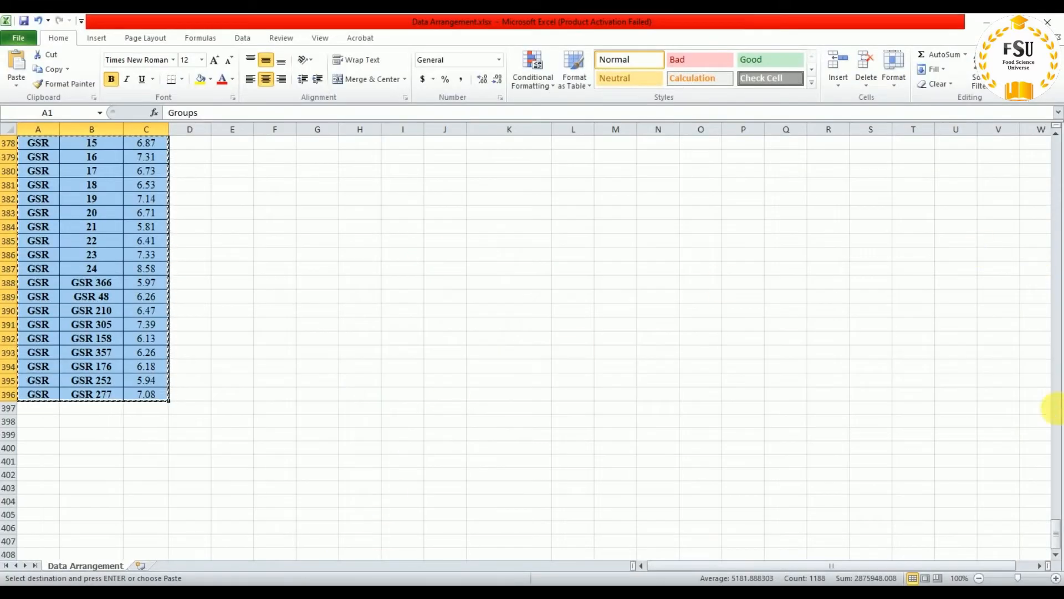
pyautogui.moveTo(1053, 532); pyautogui.dragTo(1055, 131)
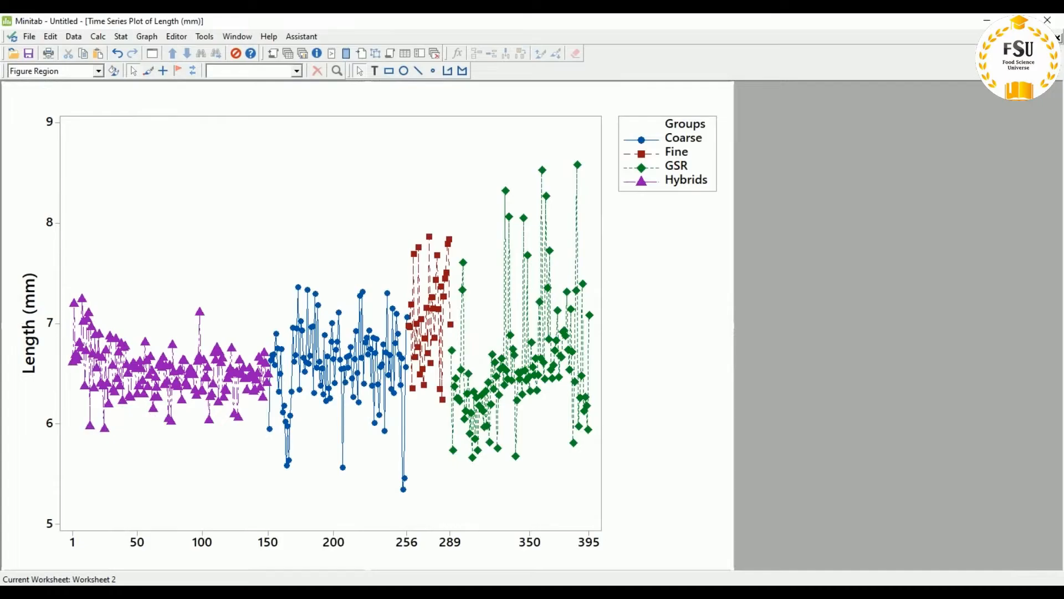
# Step: Set the y-axis major tick positions to 5 5.5 6 6.5 7 7.5 8 8.5 9 and deselect the scale
pyautogui.click(50, 426)
pyautogui.doubleClick(50, 425)
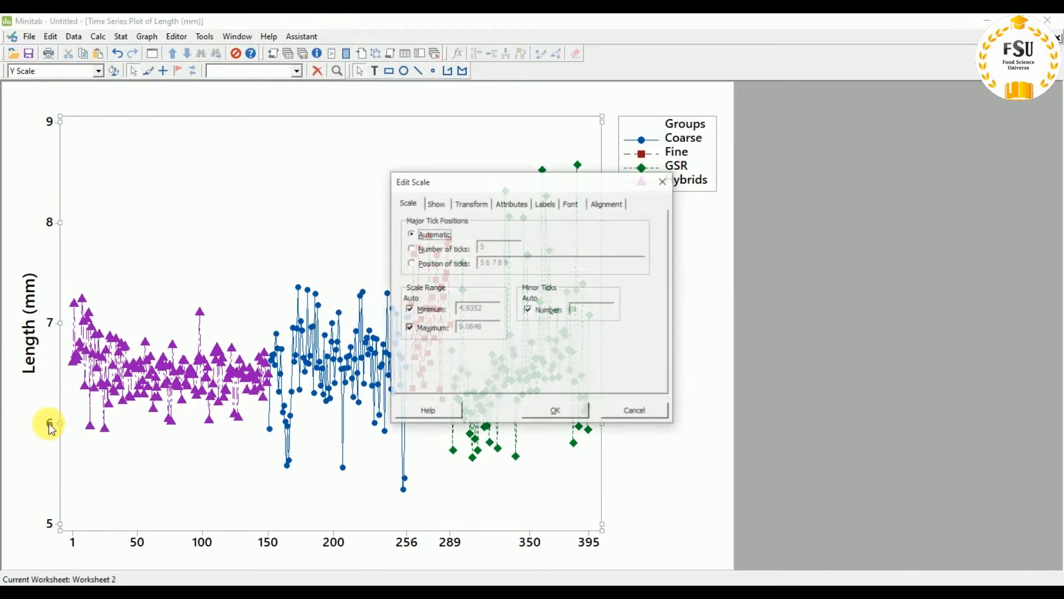
pyautogui.click(411, 264)
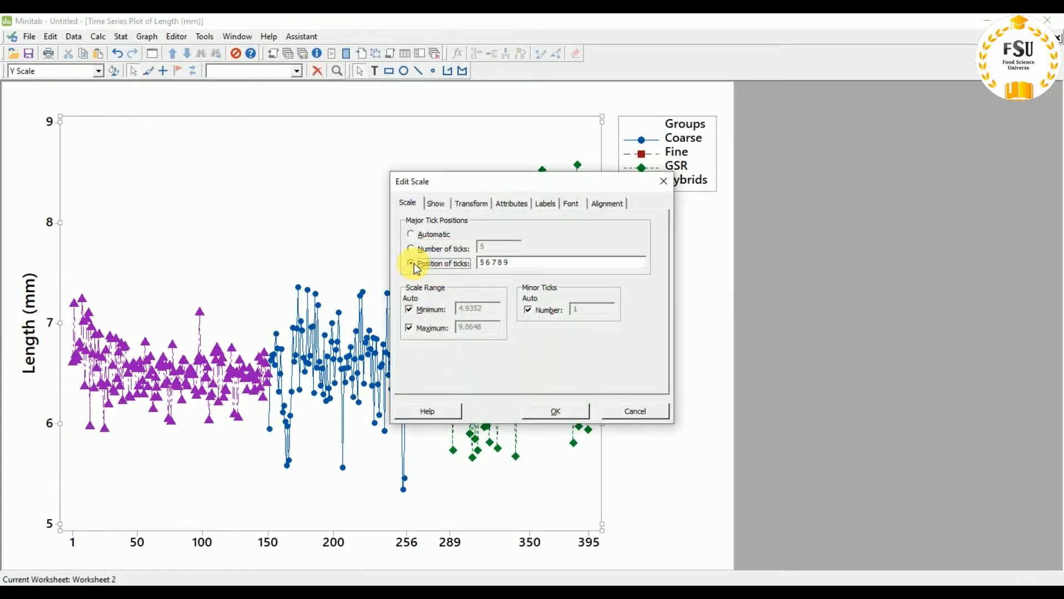
pyautogui.click(481, 263)
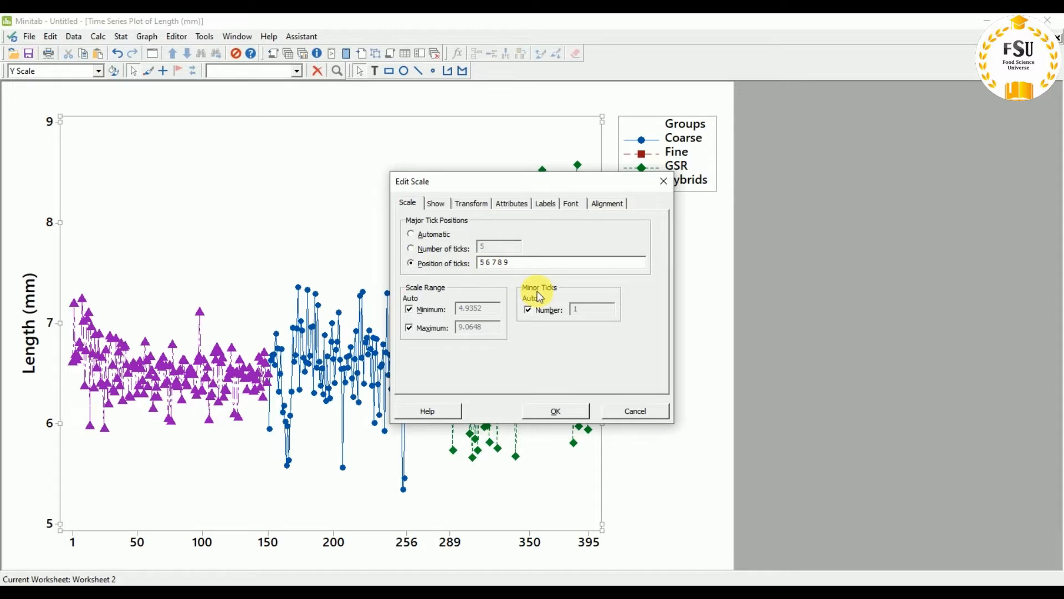
pyautogui.write('5.5')
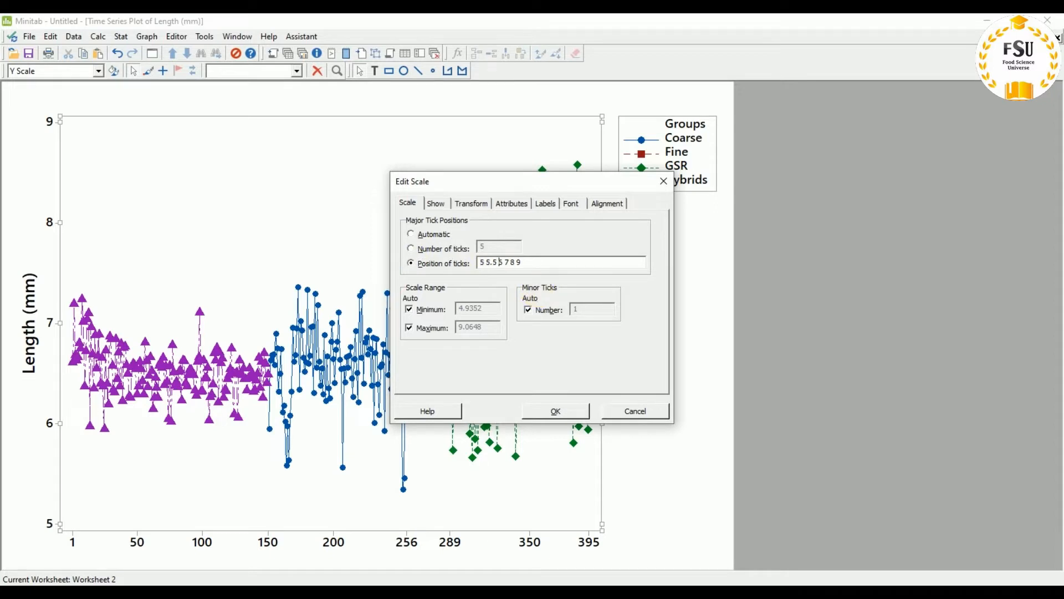
pyautogui.write(' 6 6.5 7 7.5 8 8.5')
pyautogui.click(538, 411)
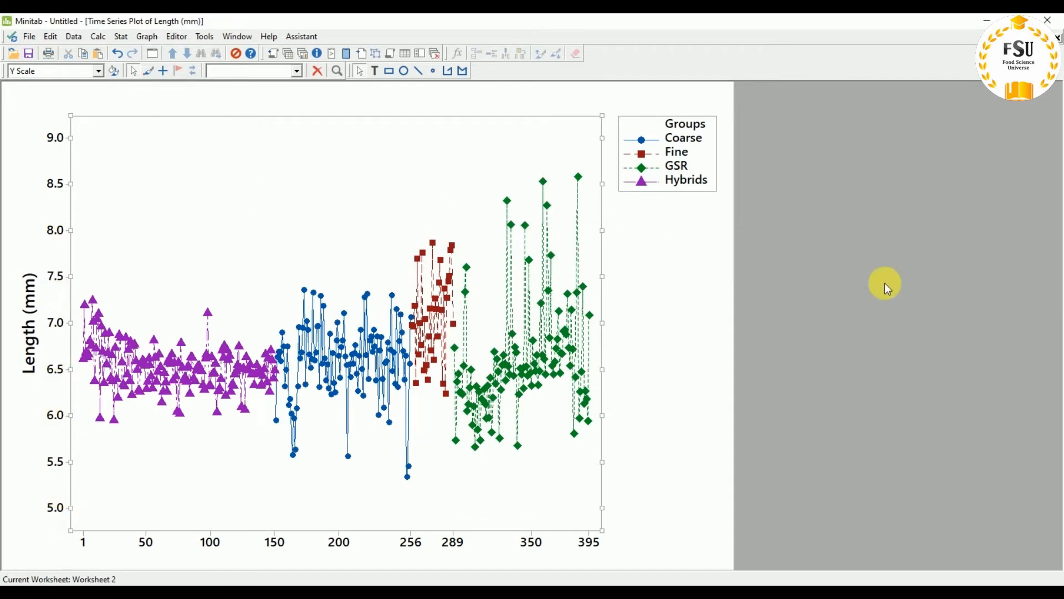
pyautogui.press('Escape')
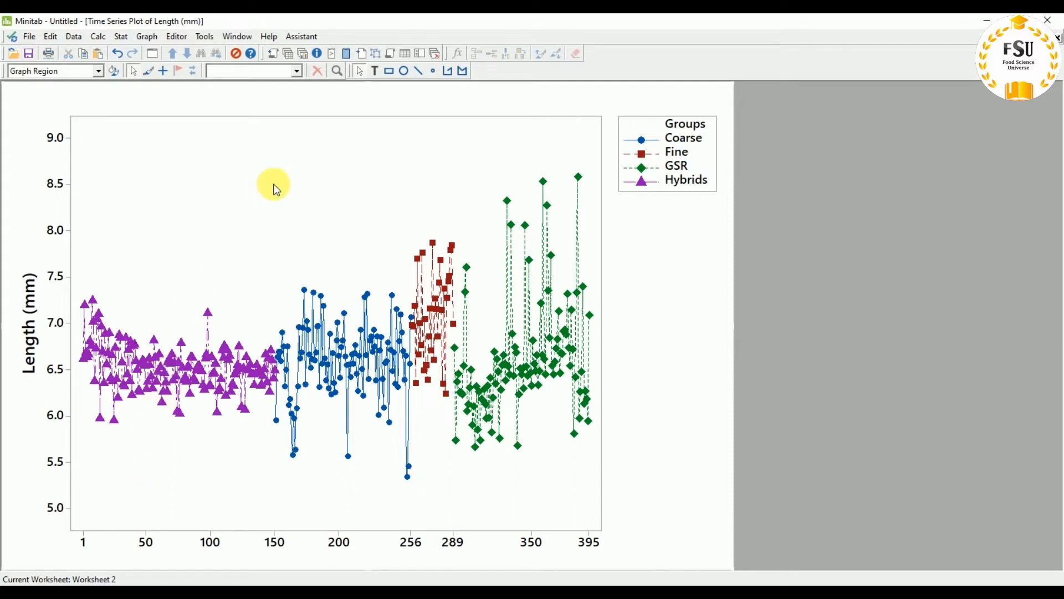
# Step: Add the text annotation "Hybrid Lines : 150" to the graph and place it below the Hybrids series, near the x-axis
pyautogui.click(376, 72)
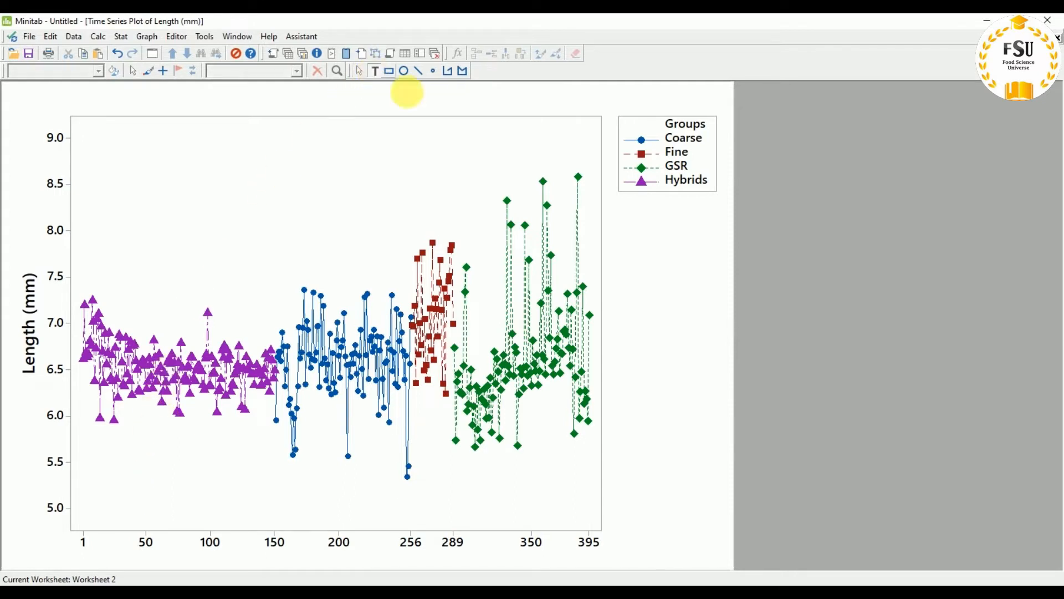
pyautogui.click(243, 178)
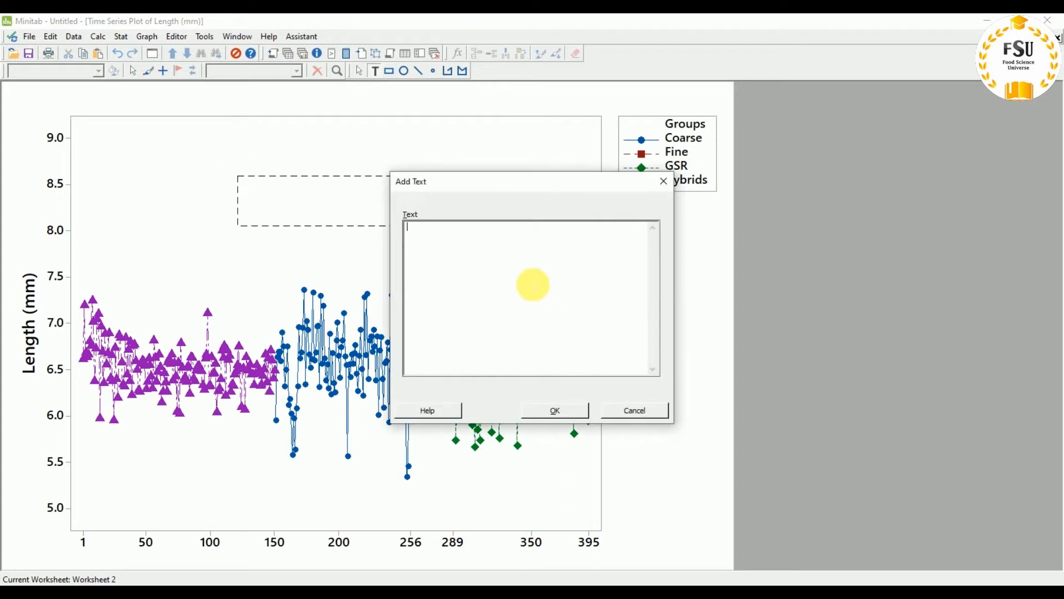
pyautogui.write('Hybrid Lines : 150')
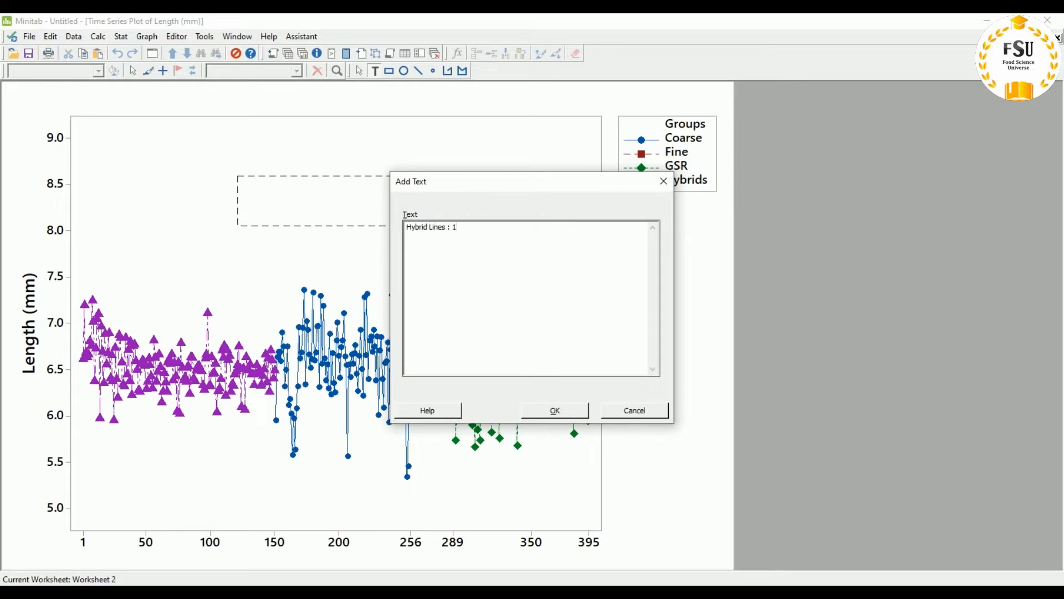
pyautogui.click(553, 410)
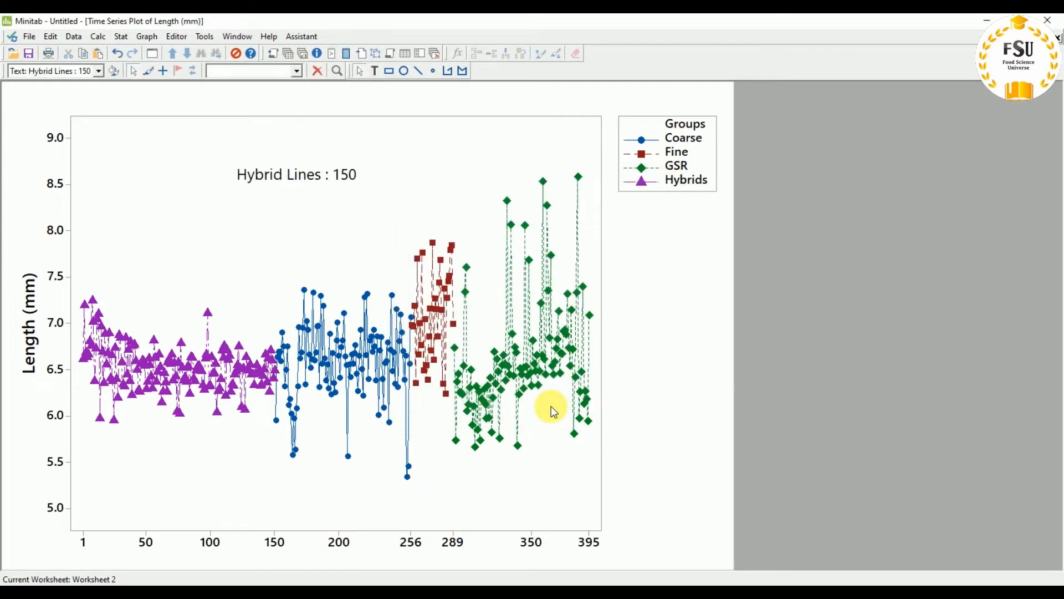
pyautogui.moveTo(289, 181); pyautogui.dragTo(143, 509)
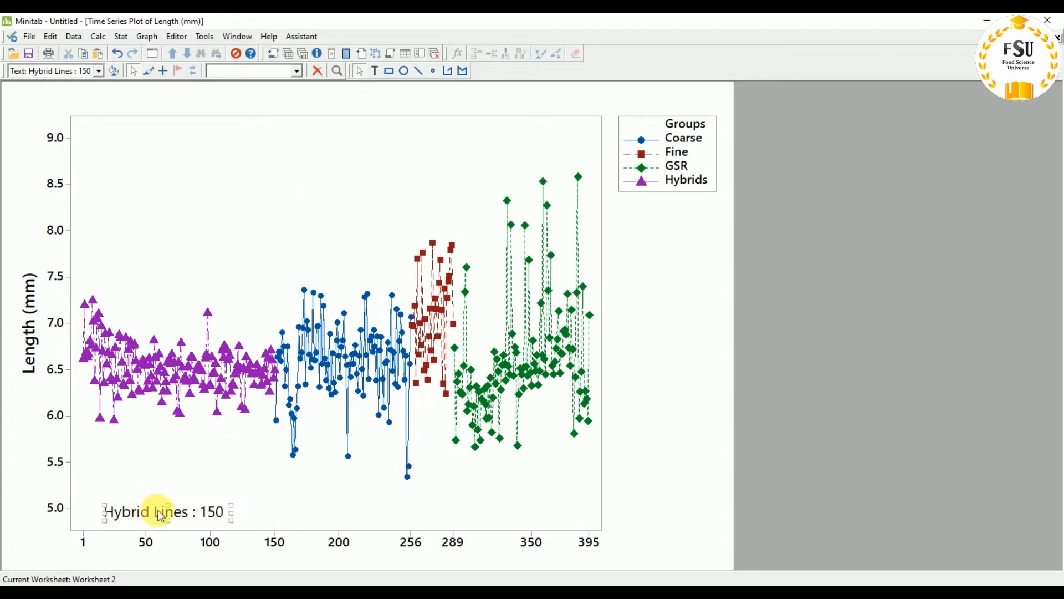
# Step: Format the "Hybrid Lines : 150" annotation as Times New Roman, bold, size 8, in purple
pyautogui.doubleClick(144, 510)
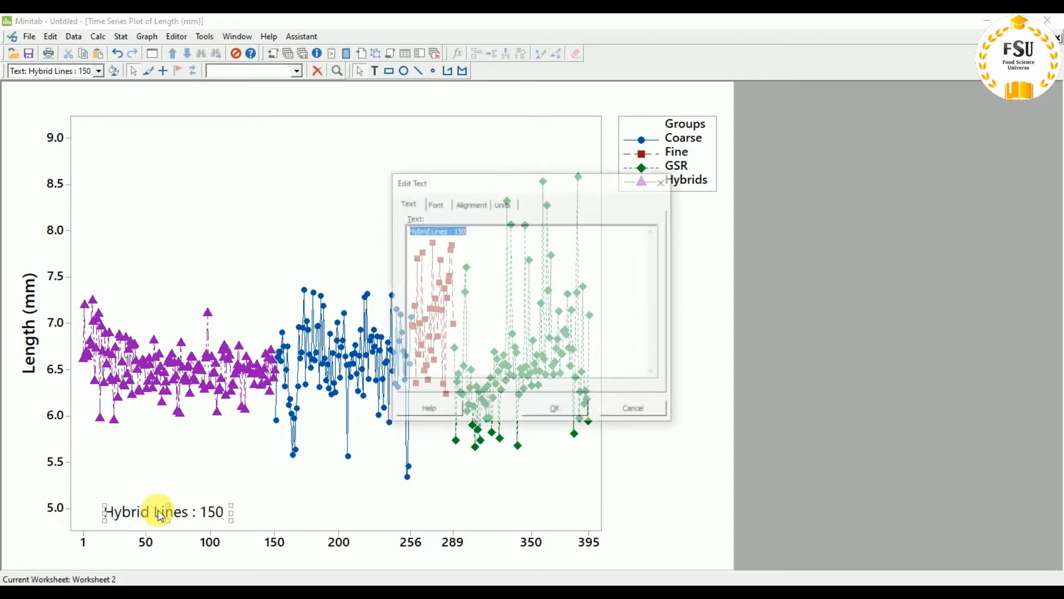
pyautogui.click(438, 206)
pyautogui.write('t')
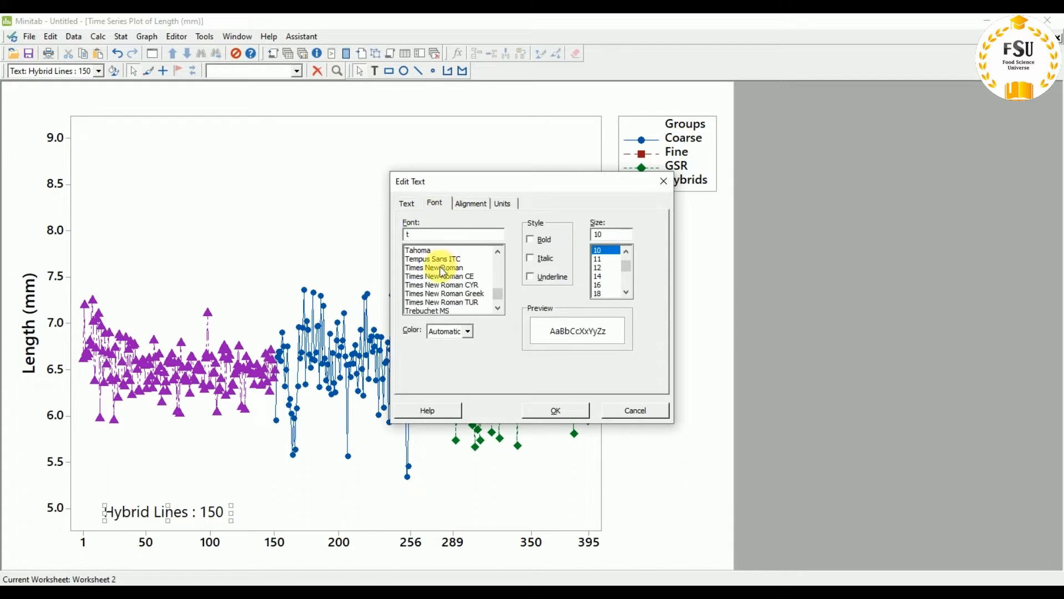
pyautogui.click(442, 268)
pyautogui.click(542, 239)
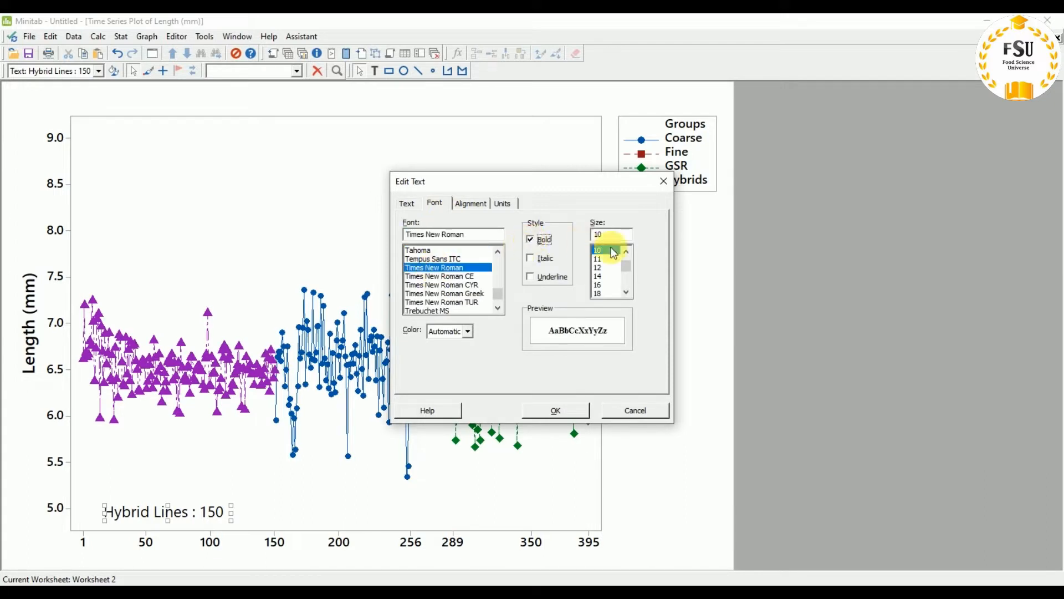
pyautogui.click(627, 251)
pyautogui.click(626, 251)
pyautogui.click(608, 252)
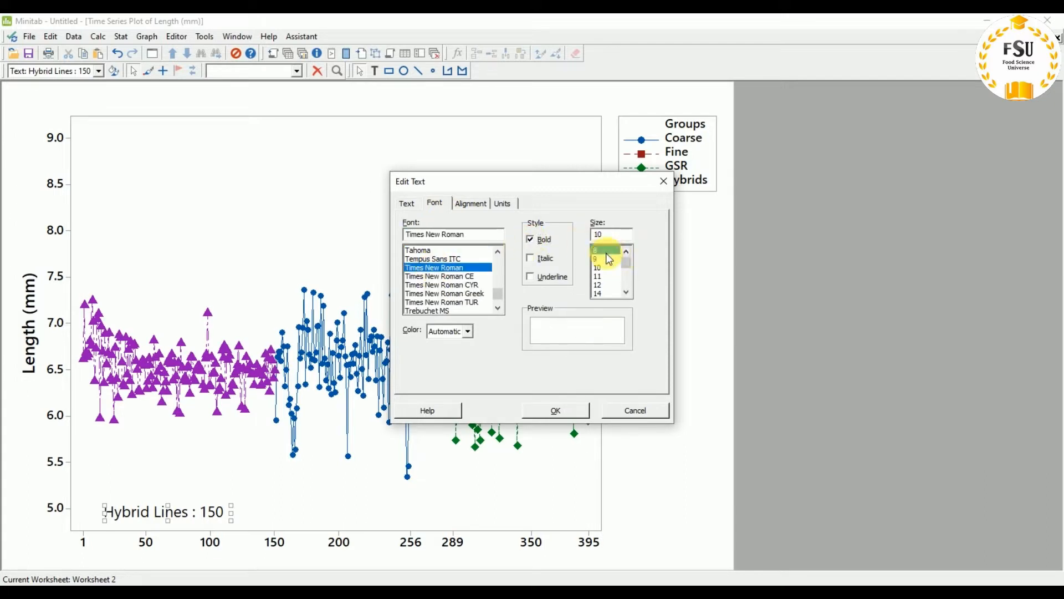
pyautogui.click(469, 332)
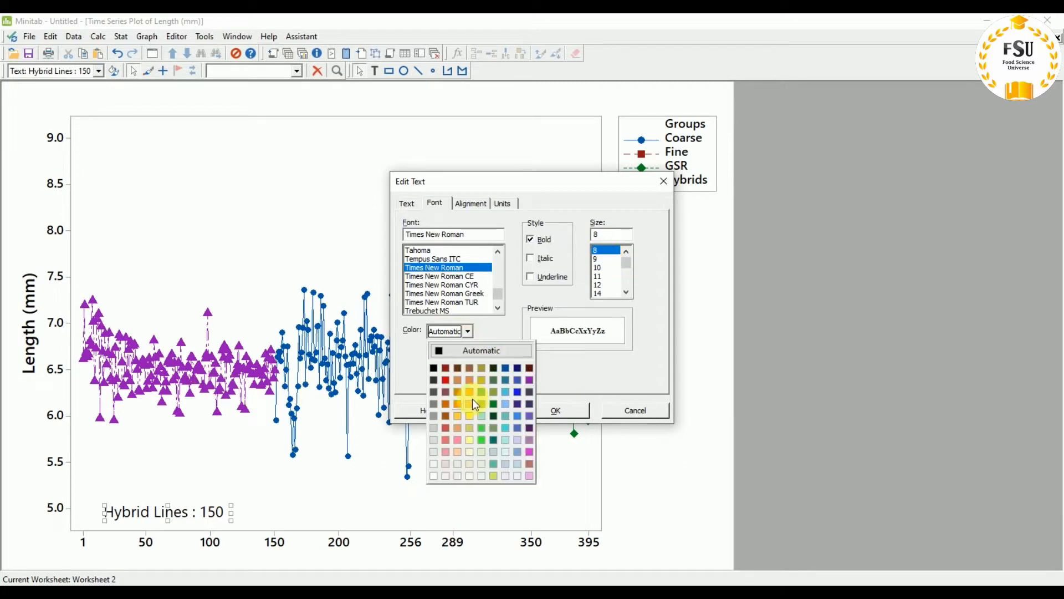
pyautogui.click(527, 384)
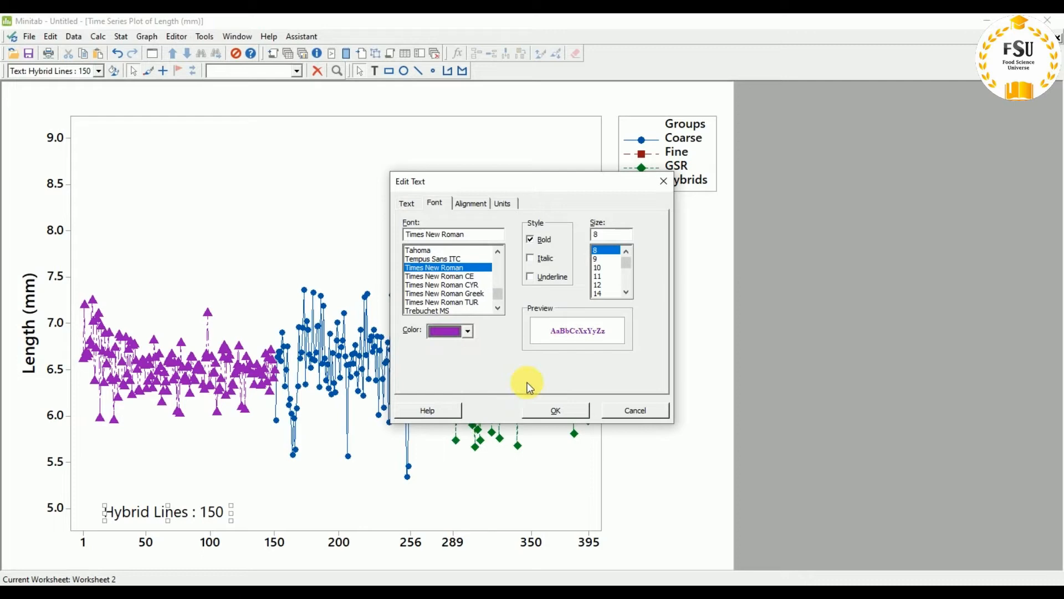
pyautogui.click(557, 410)
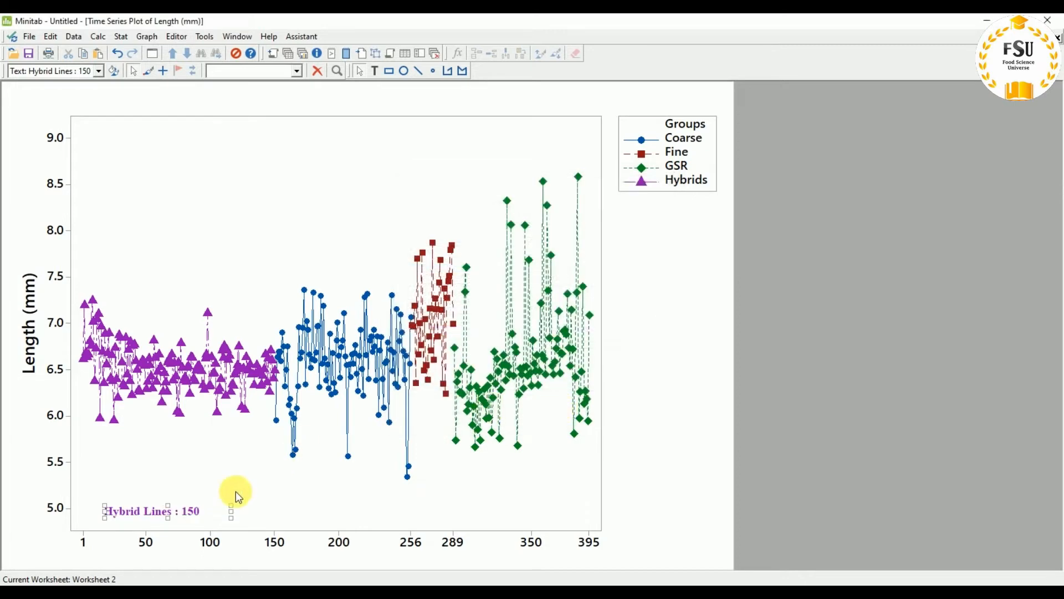
# Step: Set the text angle of the "Hybrid Lines : 150" annotation to 30, reposition it under the Hybrids series and deselect it
pyautogui.doubleClick(142, 511)
pyautogui.click(472, 202)
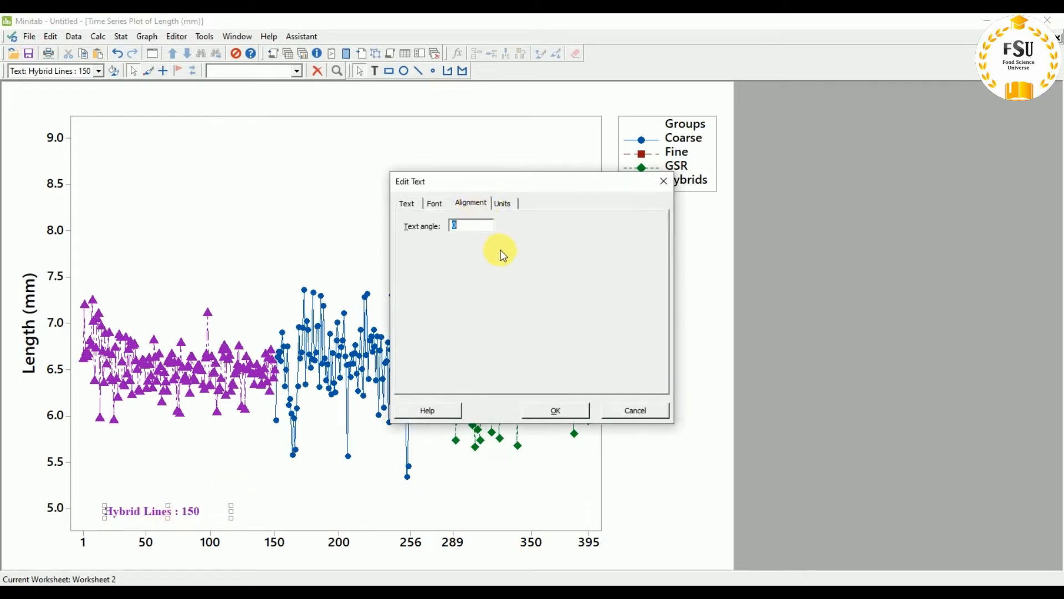
pyautogui.press('BackSpace')
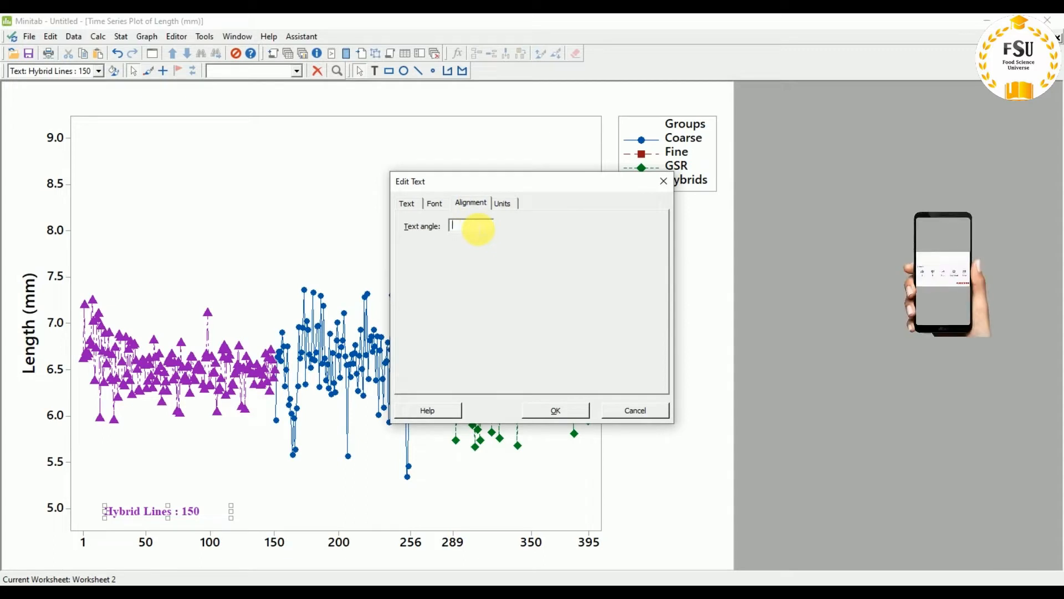
pyautogui.write('30')
pyautogui.click(540, 413)
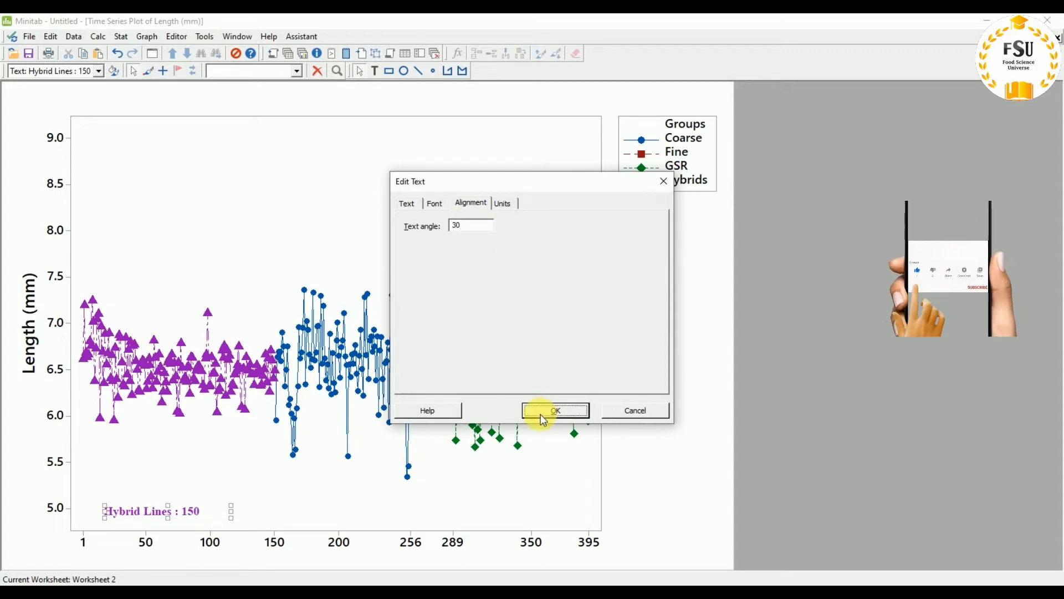
pyautogui.moveTo(134, 492); pyautogui.dragTo(157, 506)
pyautogui.click(254, 509)
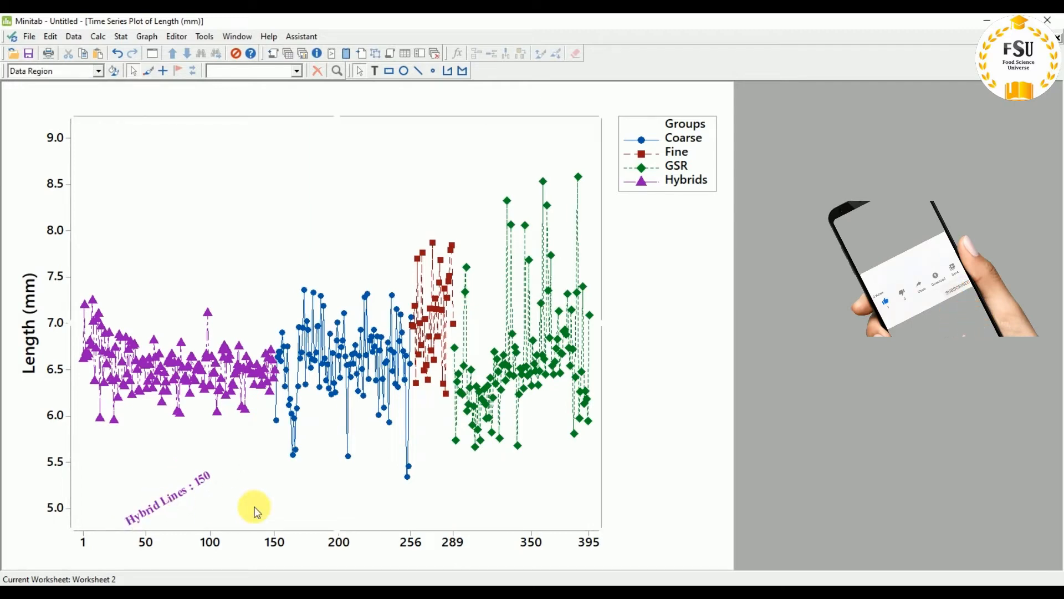
# Step: Add the text annotation "Coarse Lines: 106" to the graph, checking the group's count on the PowerPoint slide while entering it
pyautogui.click(374, 72)
pyautogui.click(357, 203)
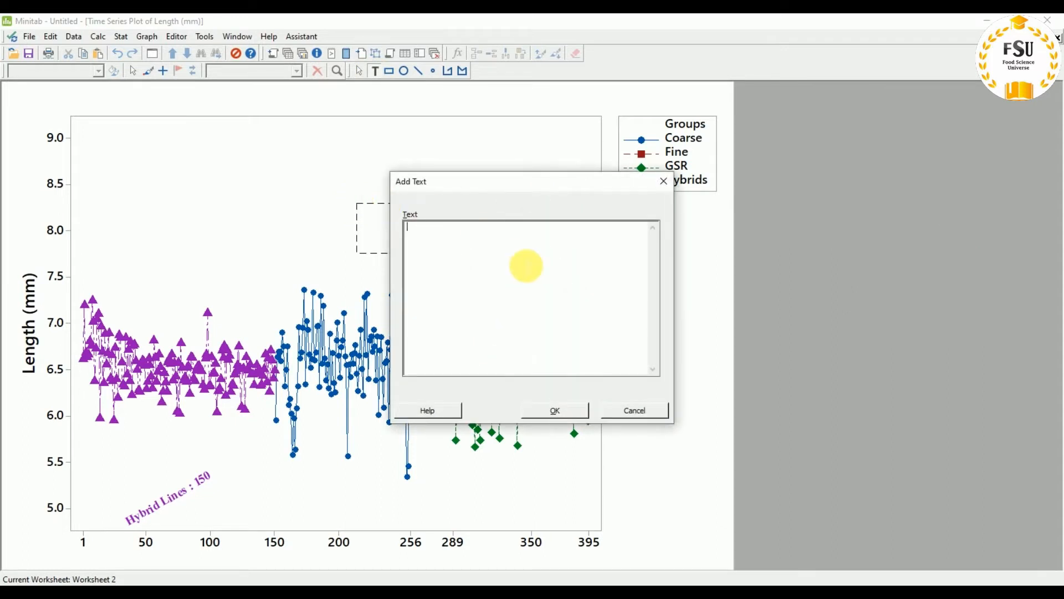
pyautogui.click(526, 266)
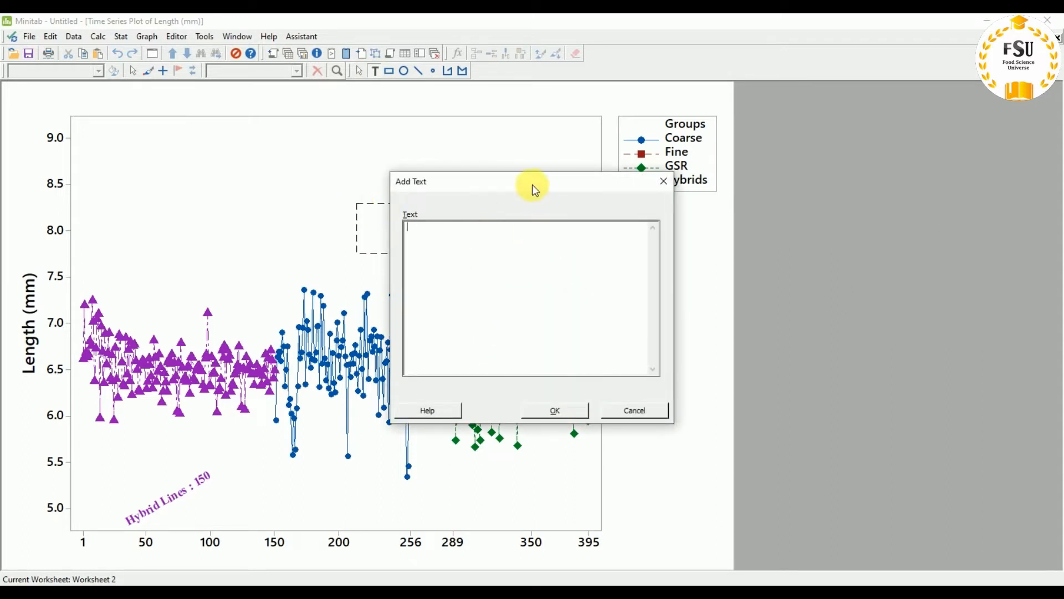
pyautogui.moveTo(532, 184); pyautogui.dragTo(592, 255)
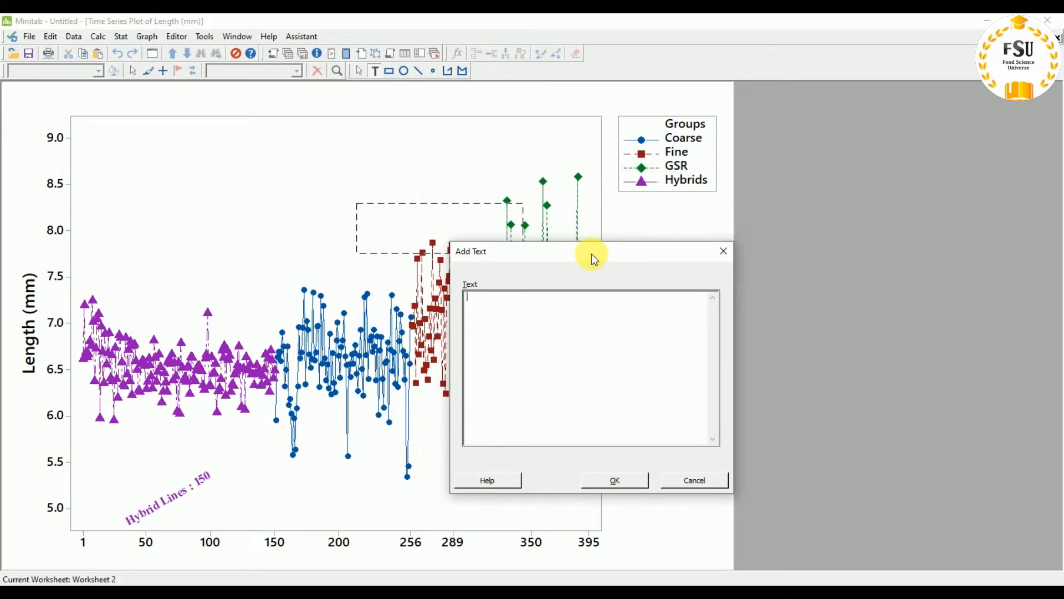
pyautogui.write('Coarse Lines:')
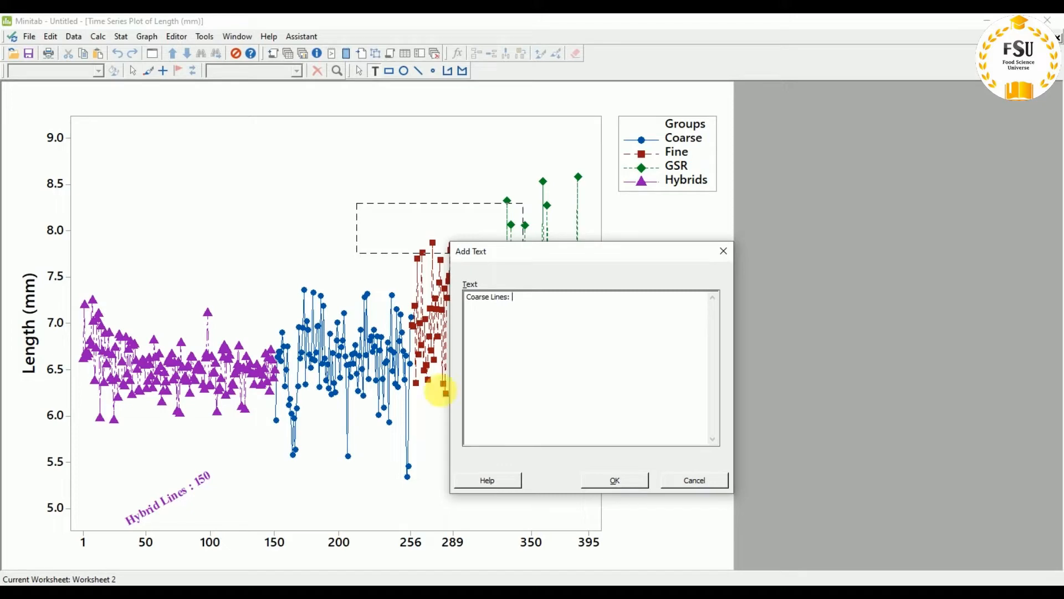
pyautogui.click(445, 582)
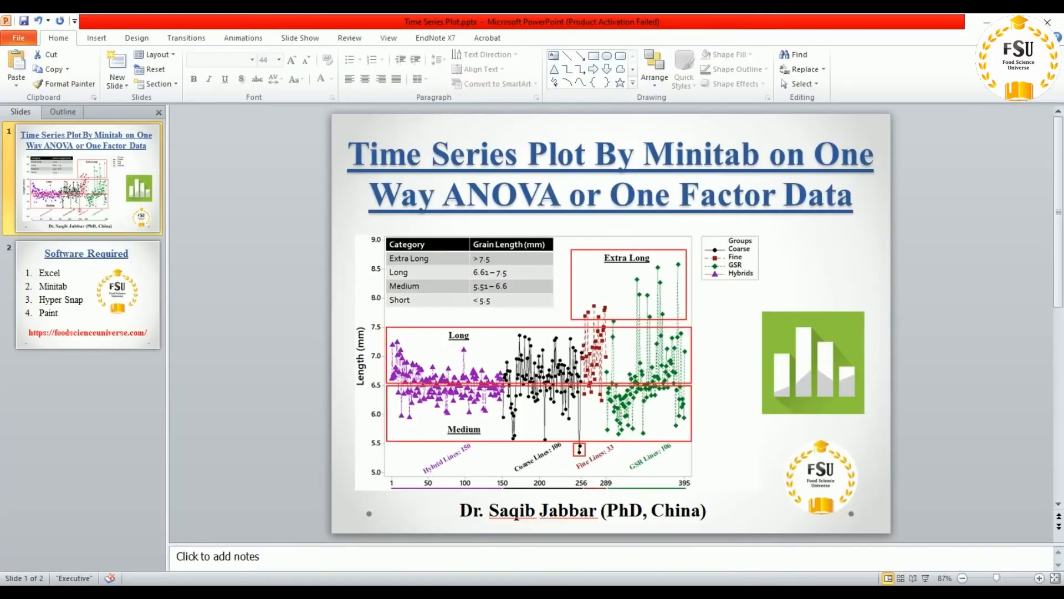
pyautogui.hotkey('alt', 'Tab')
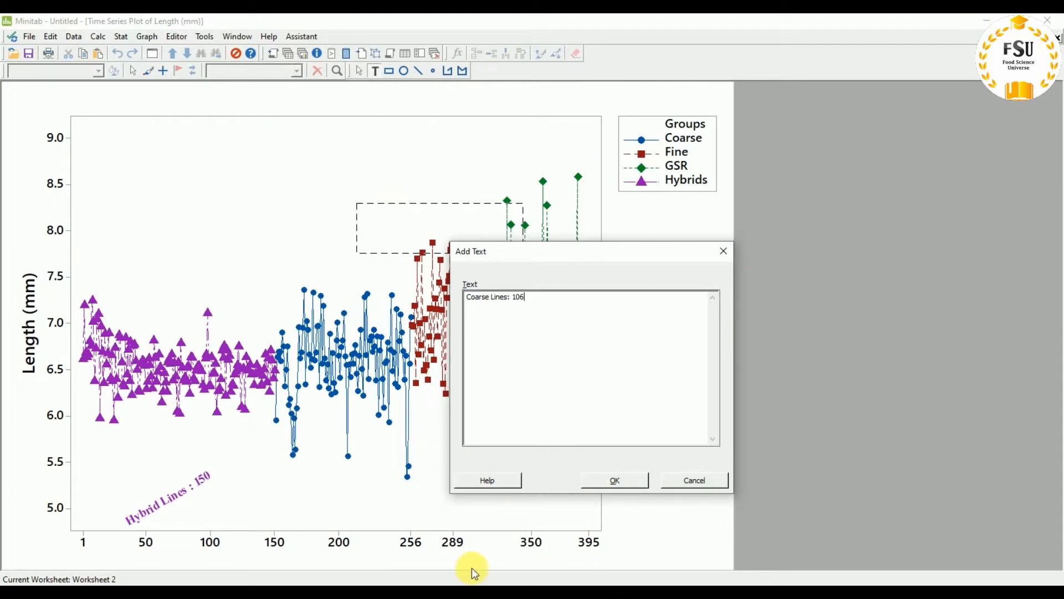
pyautogui.click(631, 483)
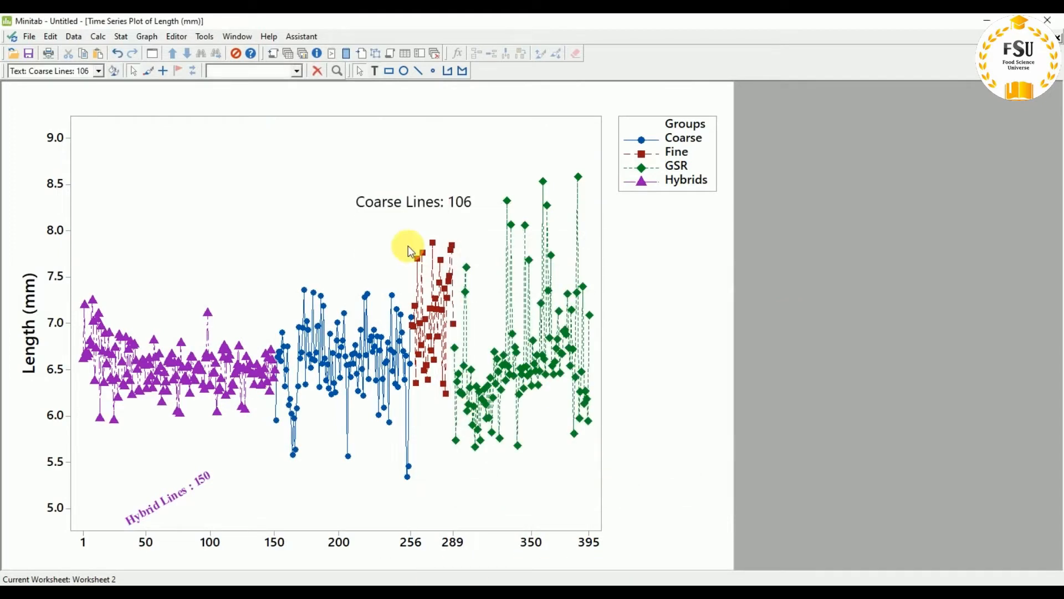
# Step: Format the "Coarse Lines: 106" annotation as Times New Roman, bold, size 8, in dark blue
pyautogui.doubleClick(405, 202)
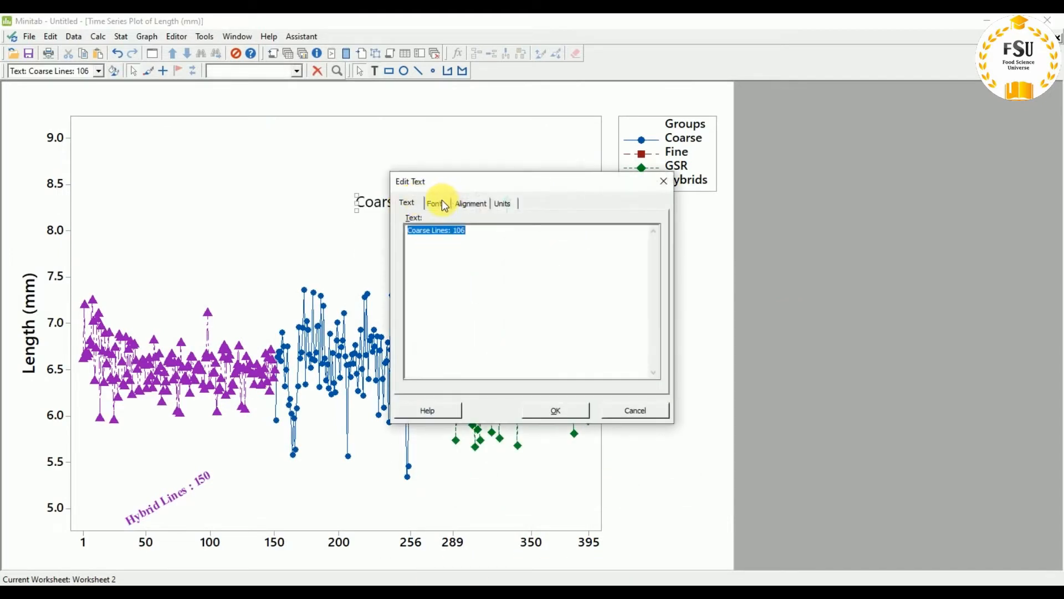
pyautogui.click(442, 204)
pyautogui.scroll(-5, 451, 253)
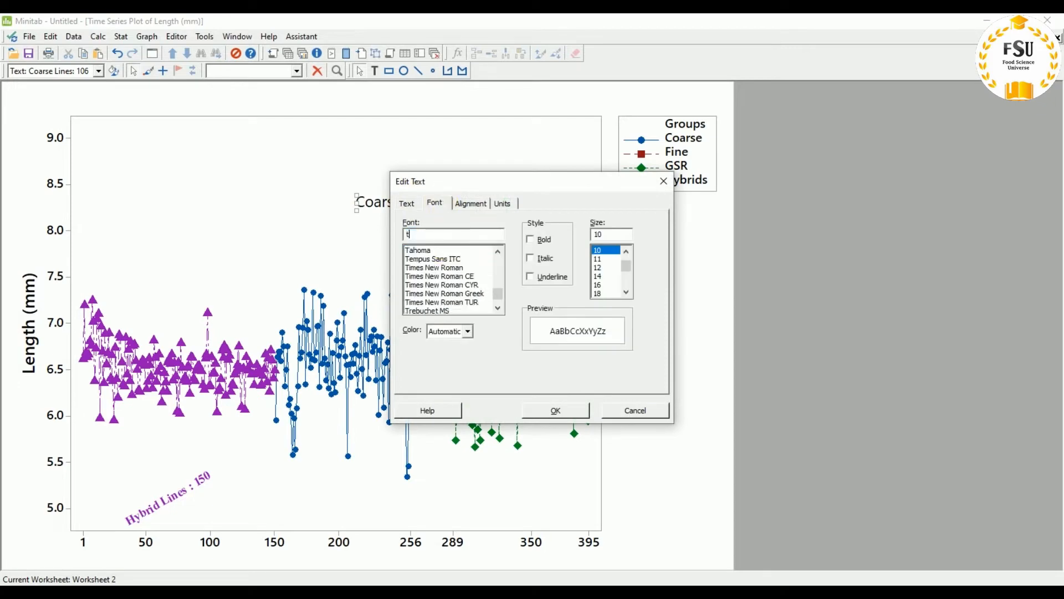
pyautogui.click(434, 267)
pyautogui.click(530, 240)
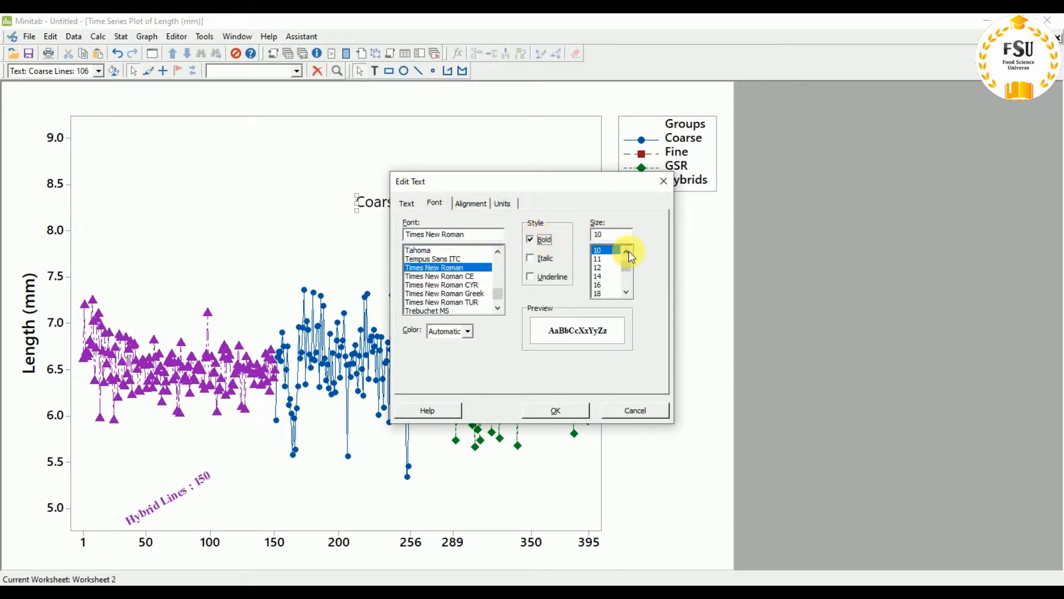
pyautogui.scroll(1, 628, 254)
pyautogui.scroll(1, 628, 254)
pyautogui.click(601, 250)
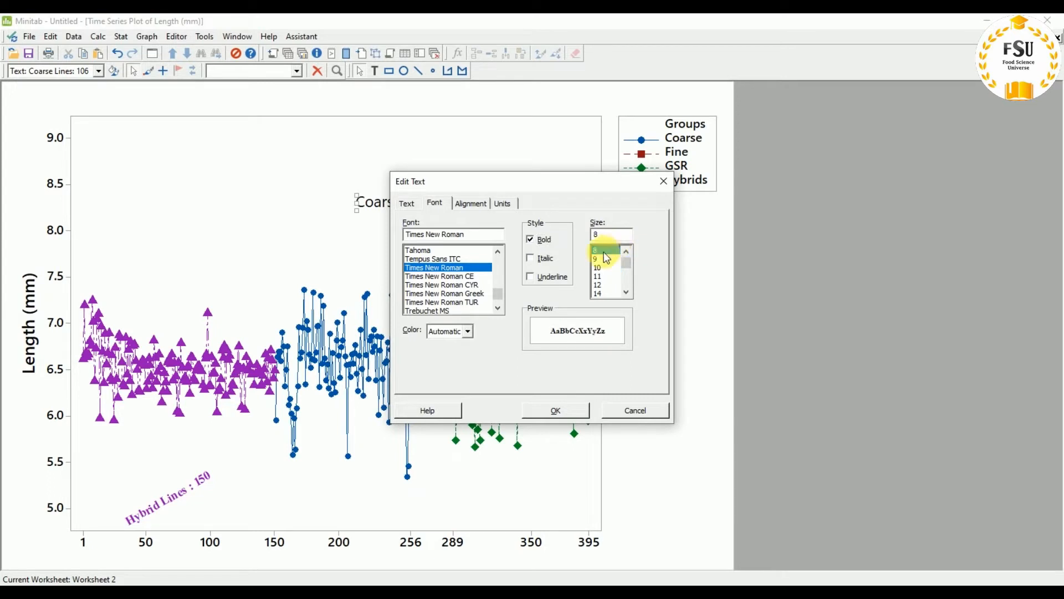
pyautogui.click(461, 331)
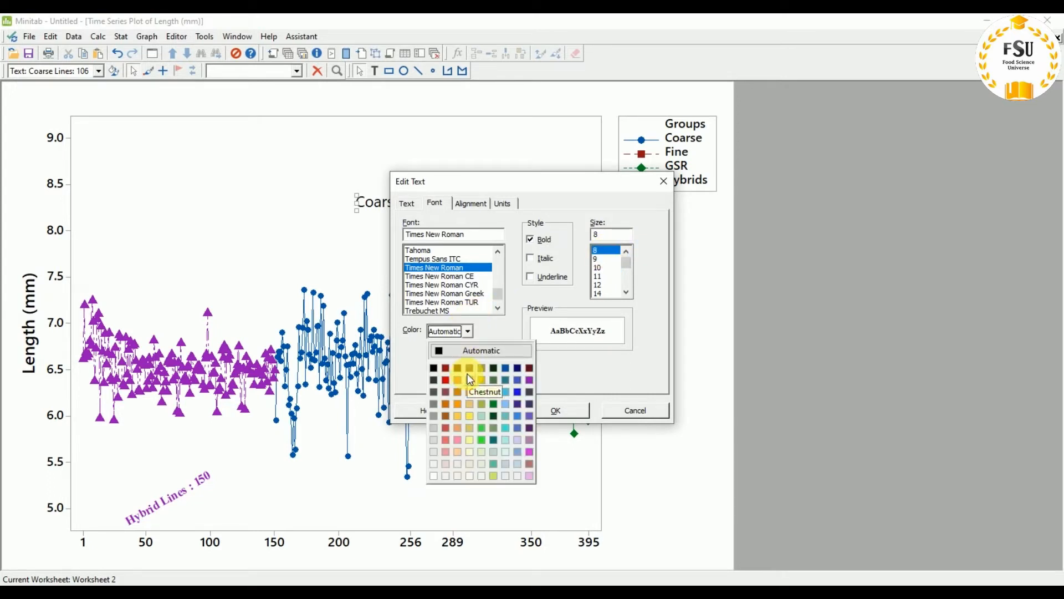
pyautogui.click(518, 378)
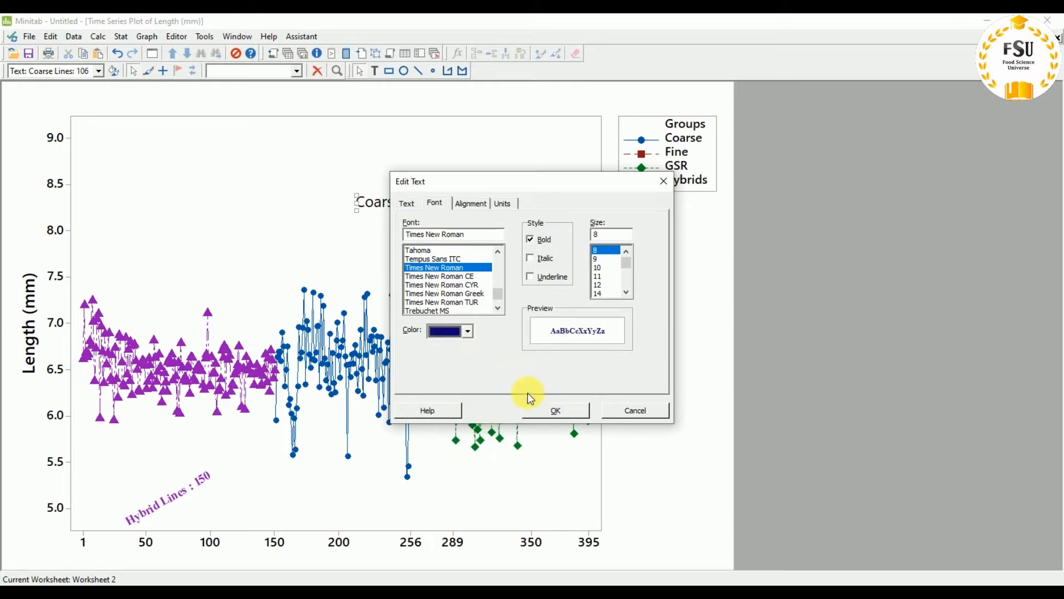
pyautogui.click(541, 409)
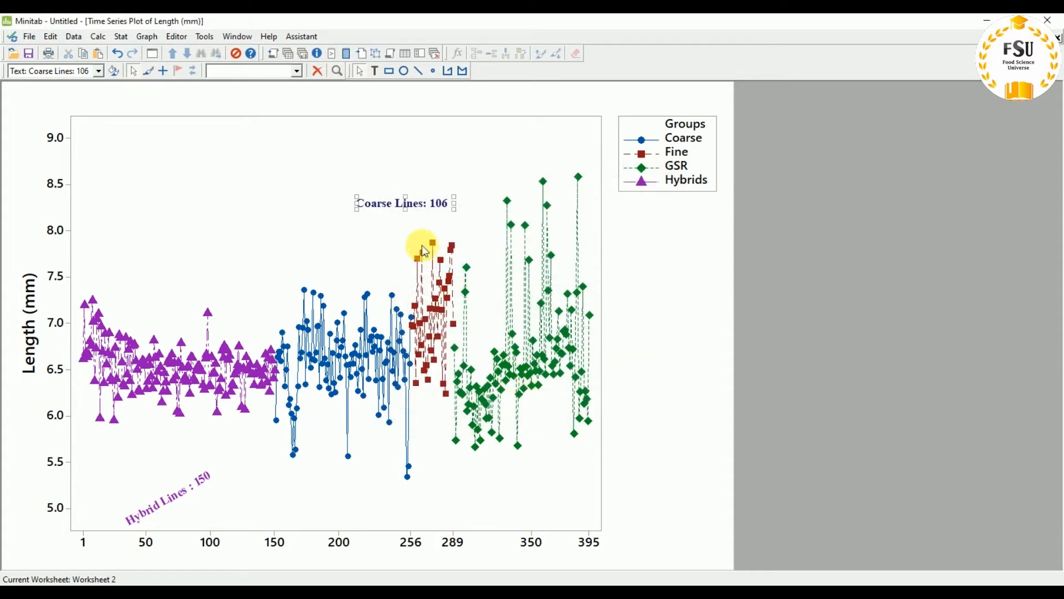
# Step: Set the text angle of the "Coarse Lines: 106" annotation to 30 and move it below the Coarse series, near the x-axis
pyautogui.doubleClick(387, 204)
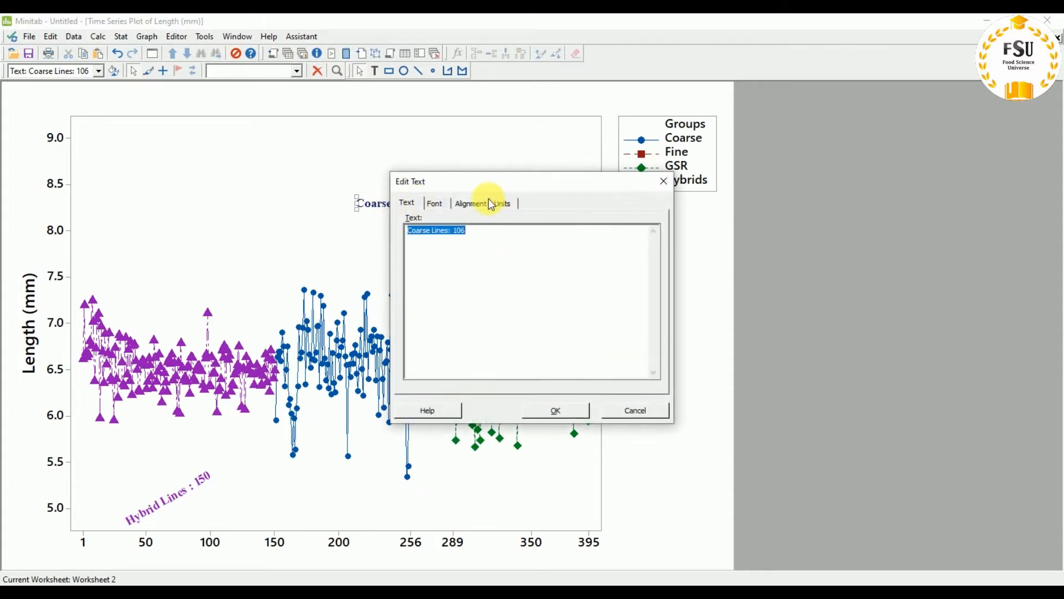
pyautogui.click(471, 203)
pyautogui.write('30')
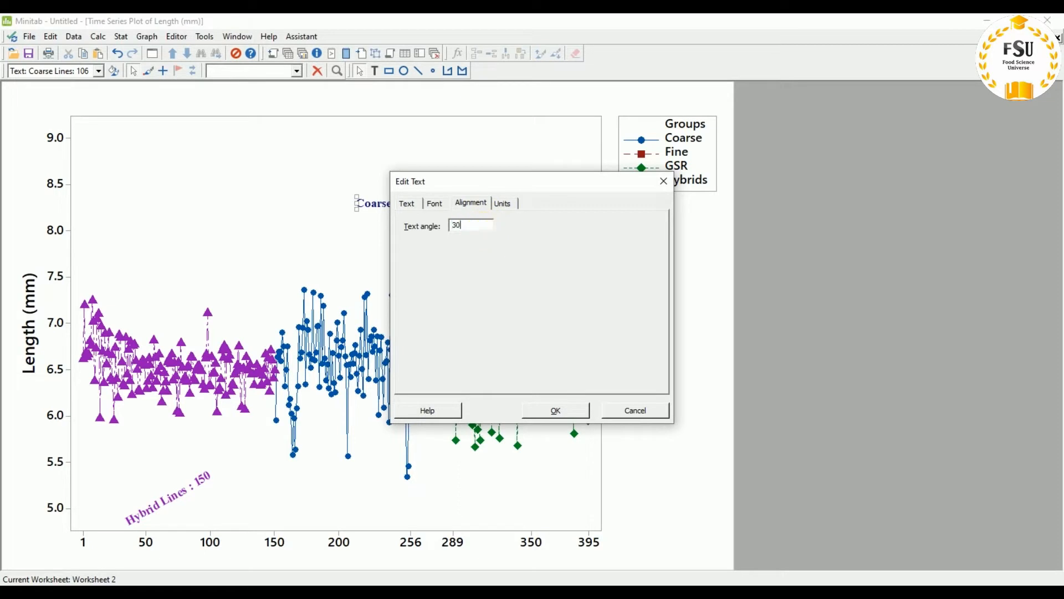
pyautogui.click(554, 410)
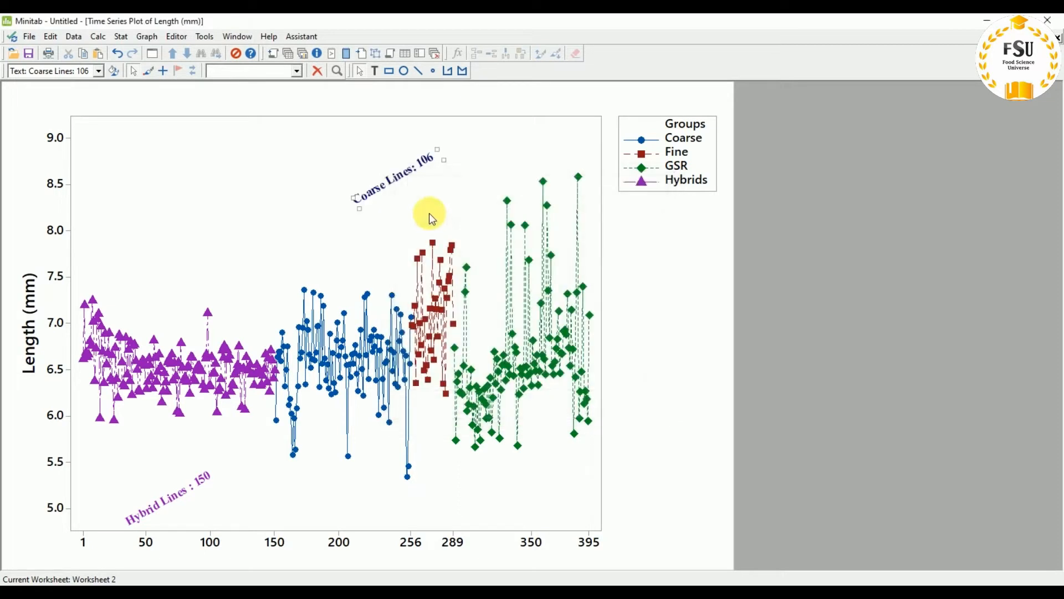
pyautogui.moveTo(394, 175); pyautogui.dragTo(351, 503)
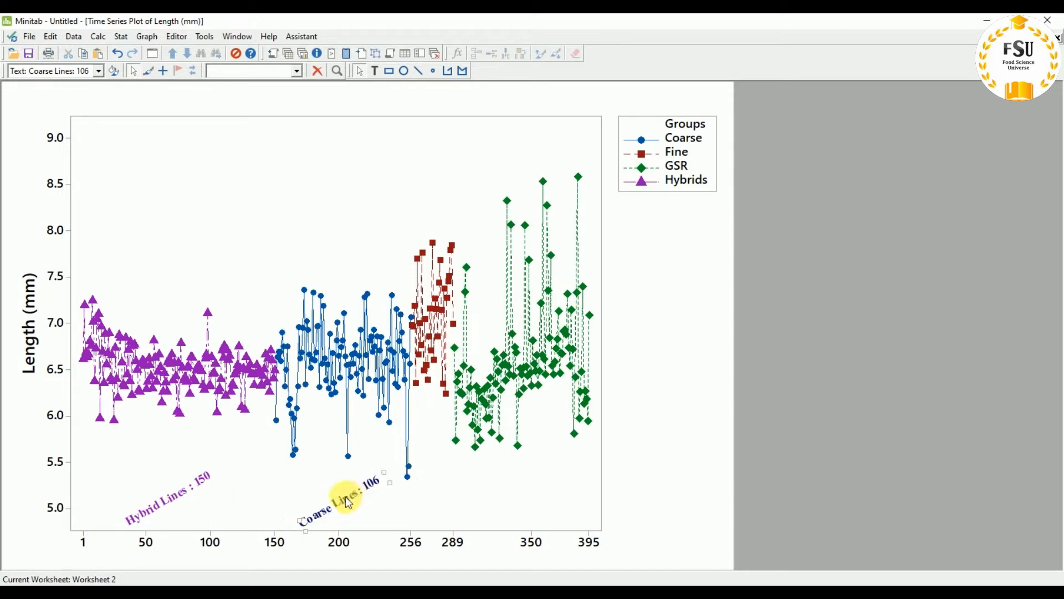
# Step: Recolour the "Coarse Lines: 106" annotation to the medium blue of the Coarse series and deselect it
pyautogui.doubleClick(344, 497)
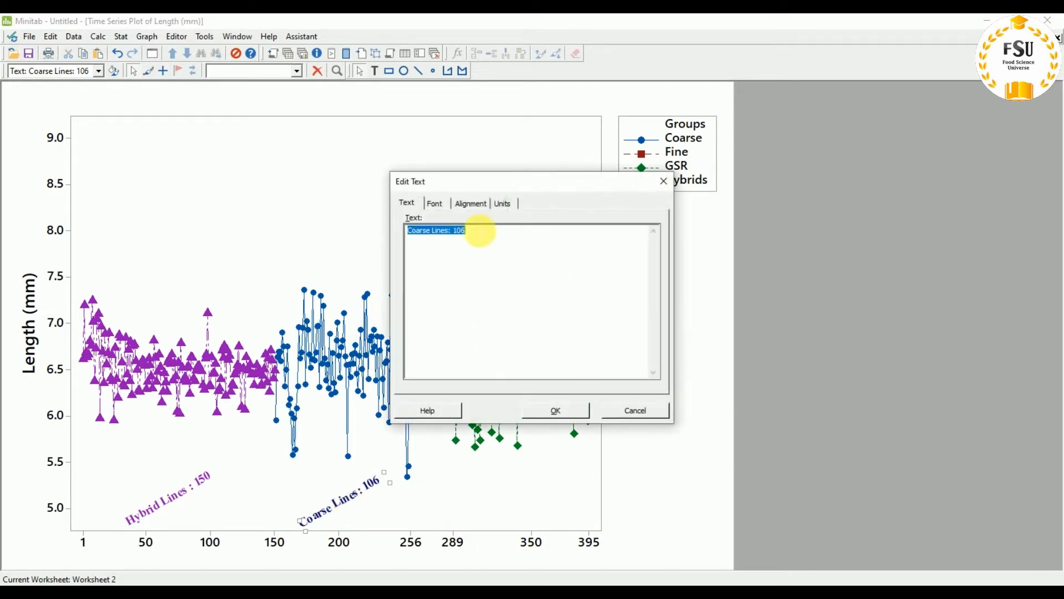
pyautogui.click(479, 204)
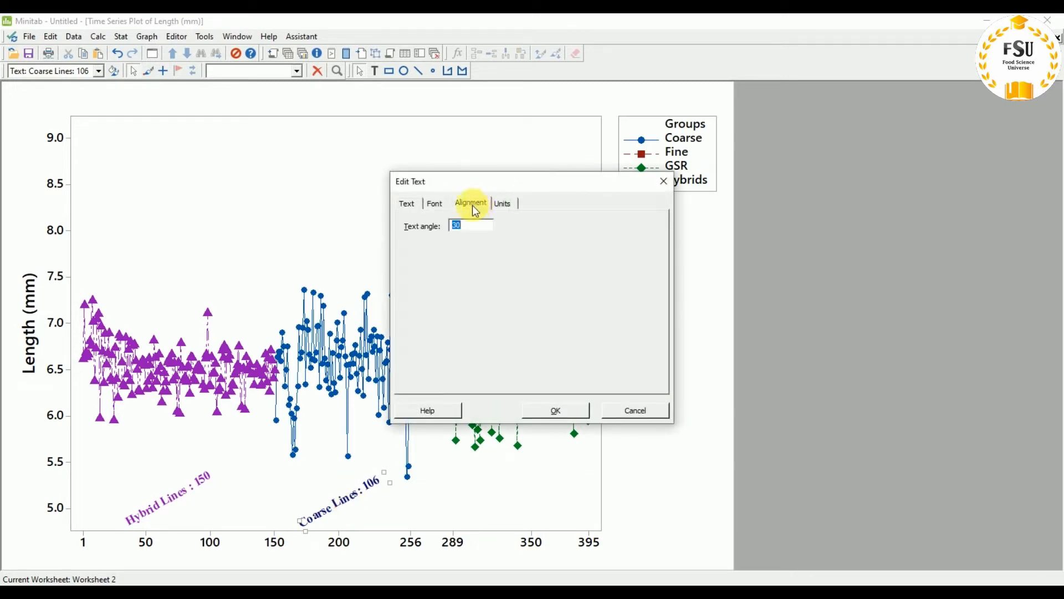
pyautogui.click(435, 205)
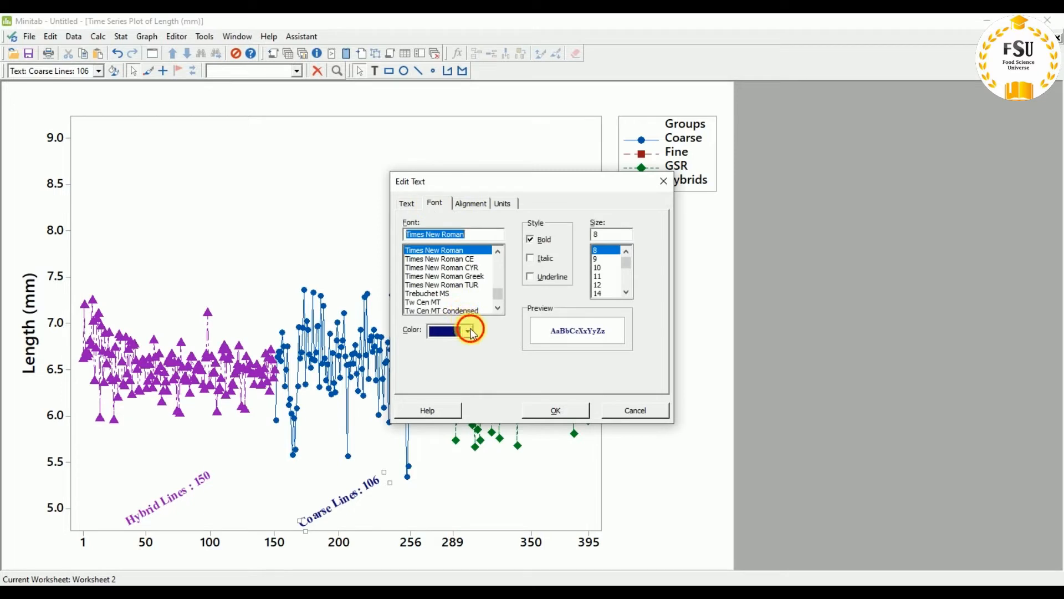
pyautogui.click(470, 331)
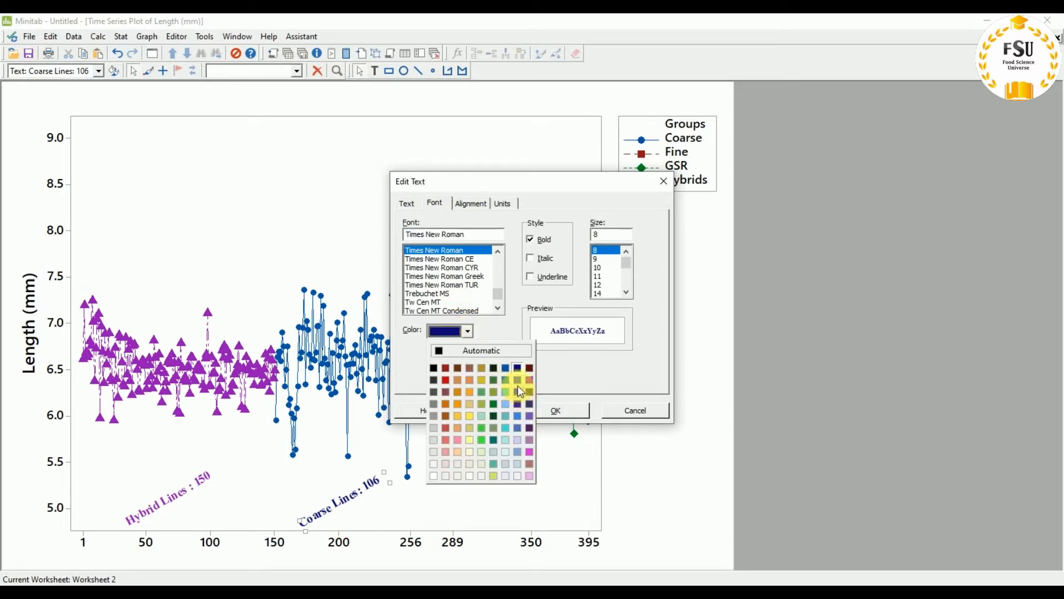
pyautogui.click(509, 370)
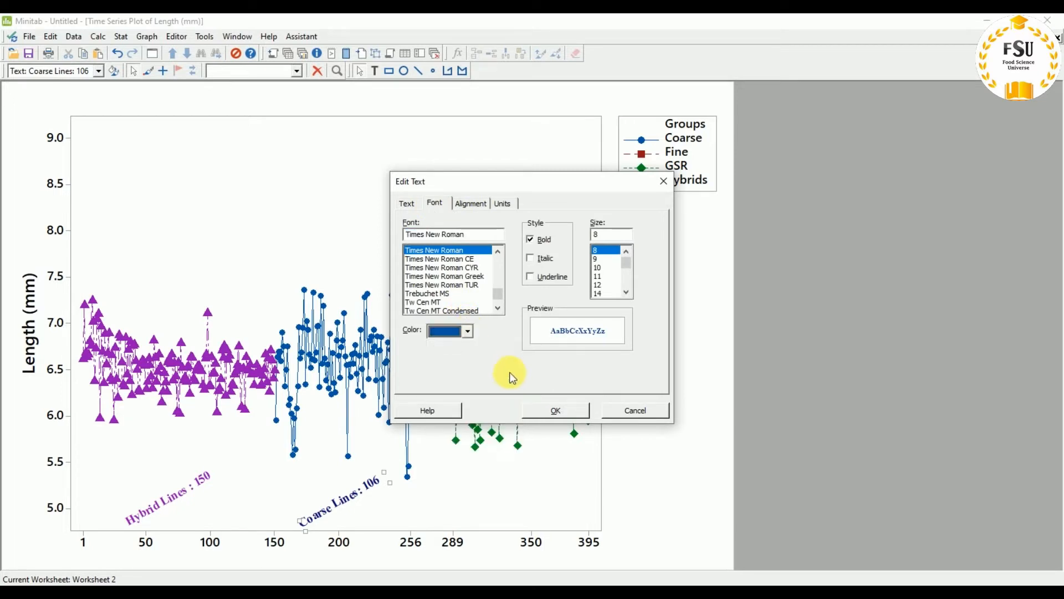
pyautogui.click(556, 411)
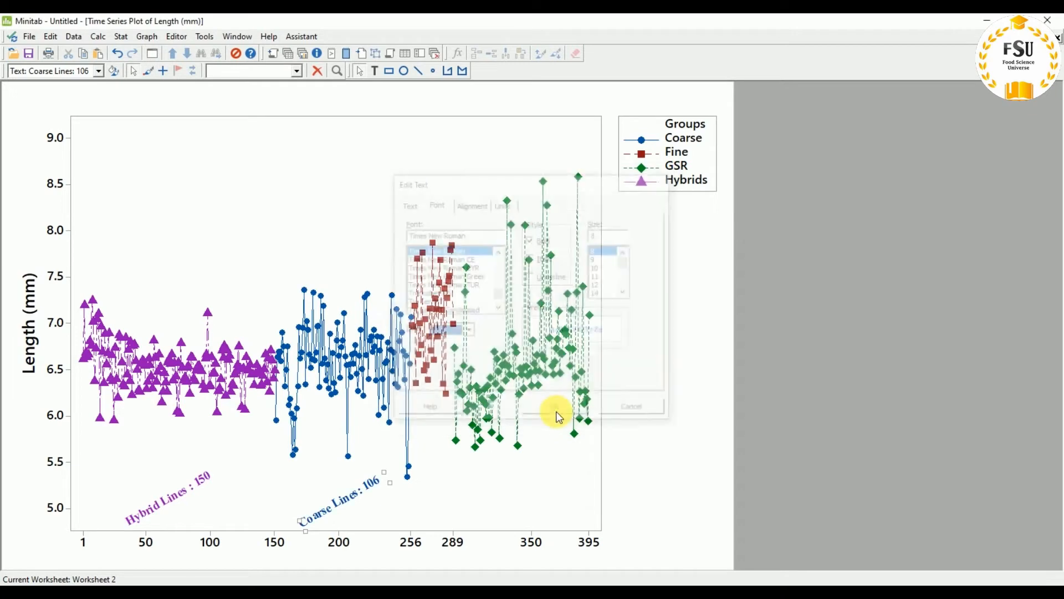
pyautogui.click(422, 501)
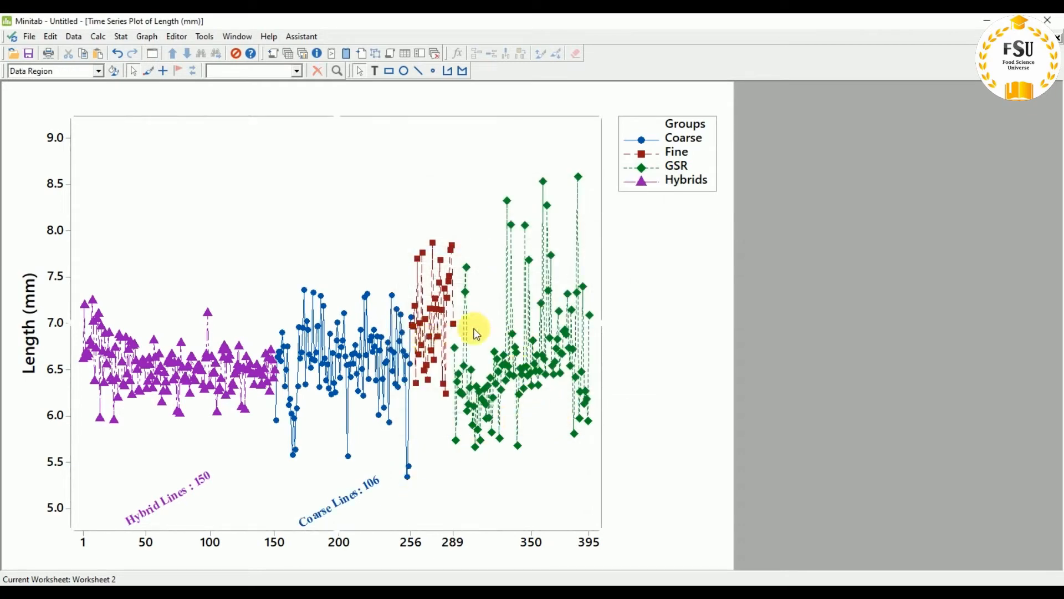
# Step: Add the text annotation "Fine Lines: 33" to the graph, checking the group's count on the PowerPoint slide while entering it
pyautogui.click(375, 71)
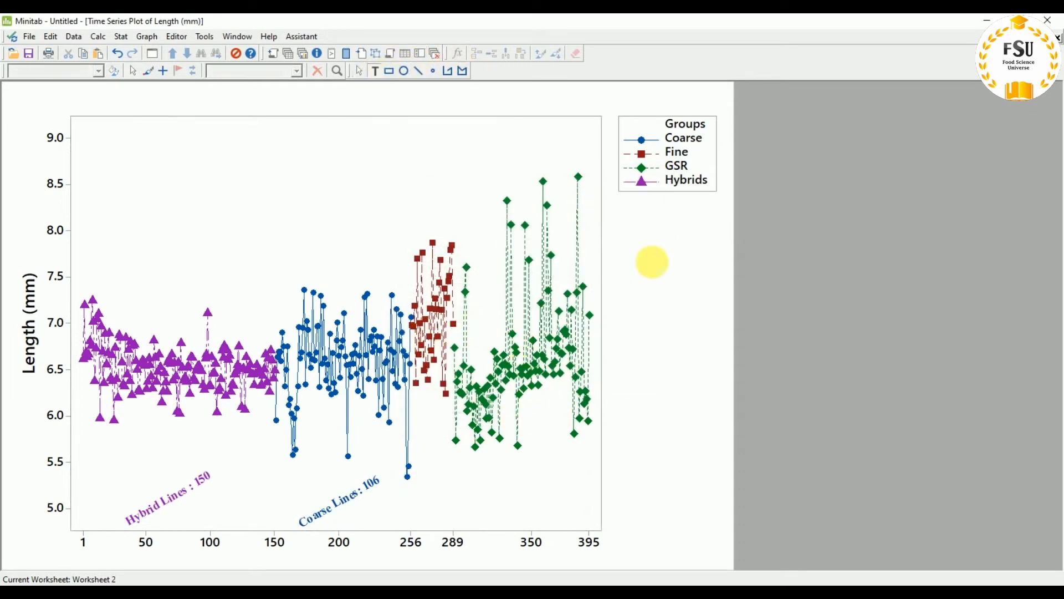
pyautogui.click(392, 162)
pyautogui.write('Fi')
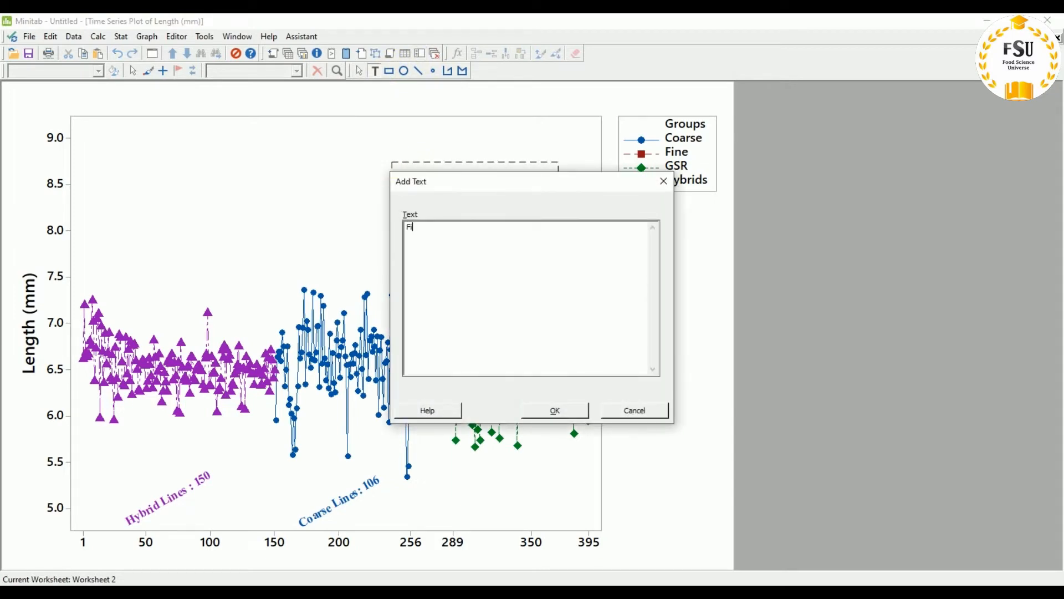
pyautogui.write('ne Lines:')
pyautogui.hotkey('alt', 'Tab')
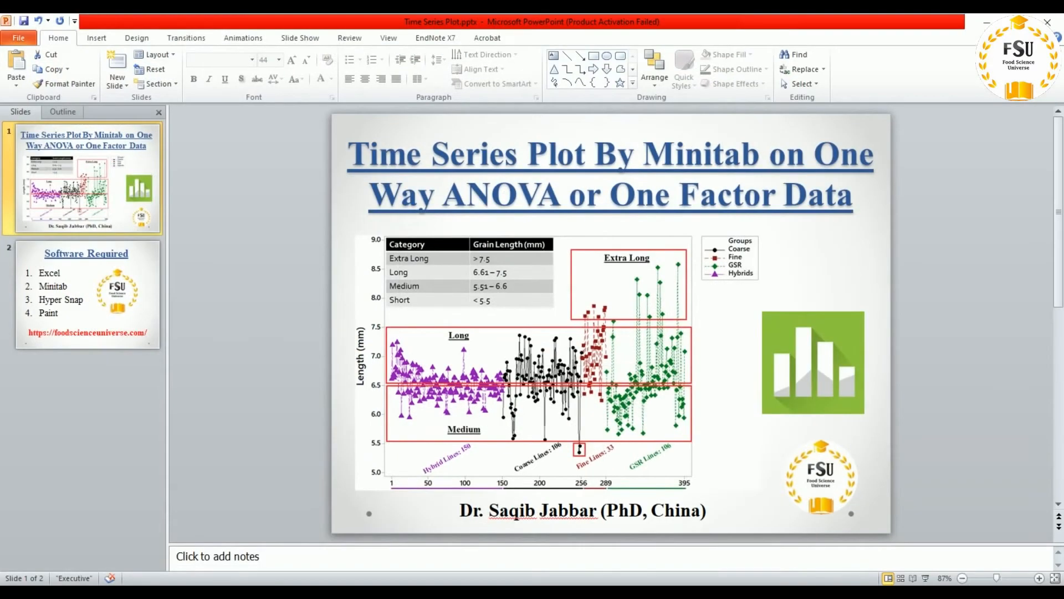
pyautogui.hotkey('alt', 'Tab')
pyautogui.click(456, 242)
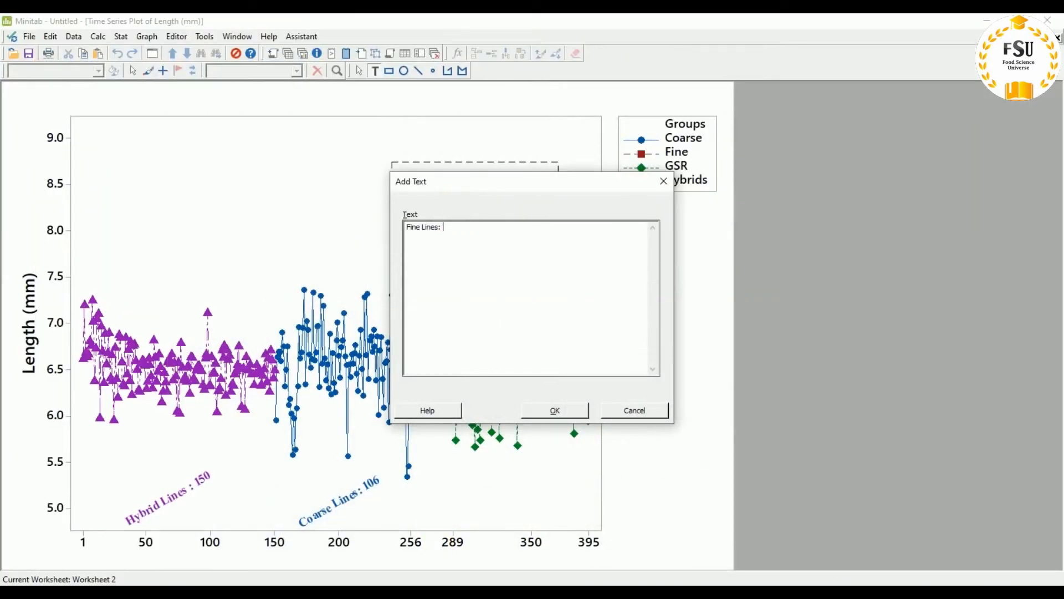
pyautogui.write('33')
pyautogui.click(546, 410)
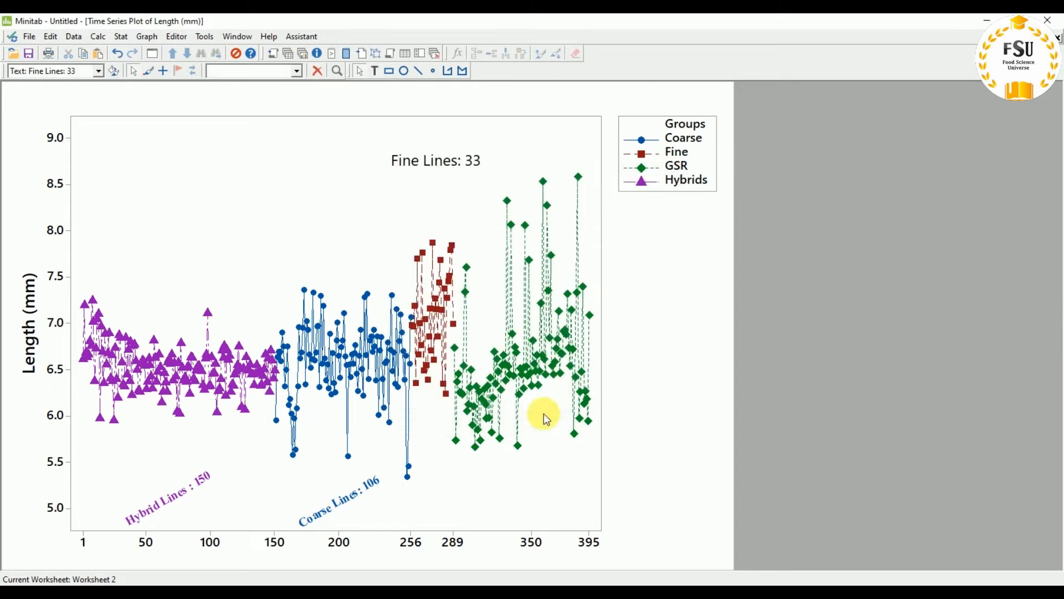
# Step: Format the "Fine Lines: 33" annotation as Times New Roman, bold, size 8, in dark red
pyautogui.doubleClick(404, 161)
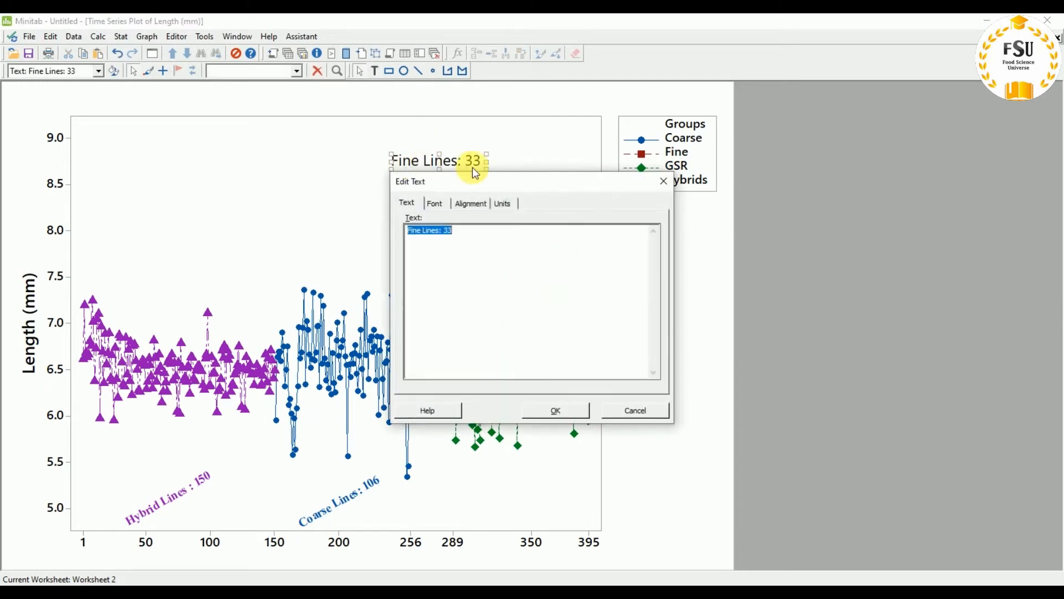
pyautogui.click(438, 205)
pyautogui.write('t')
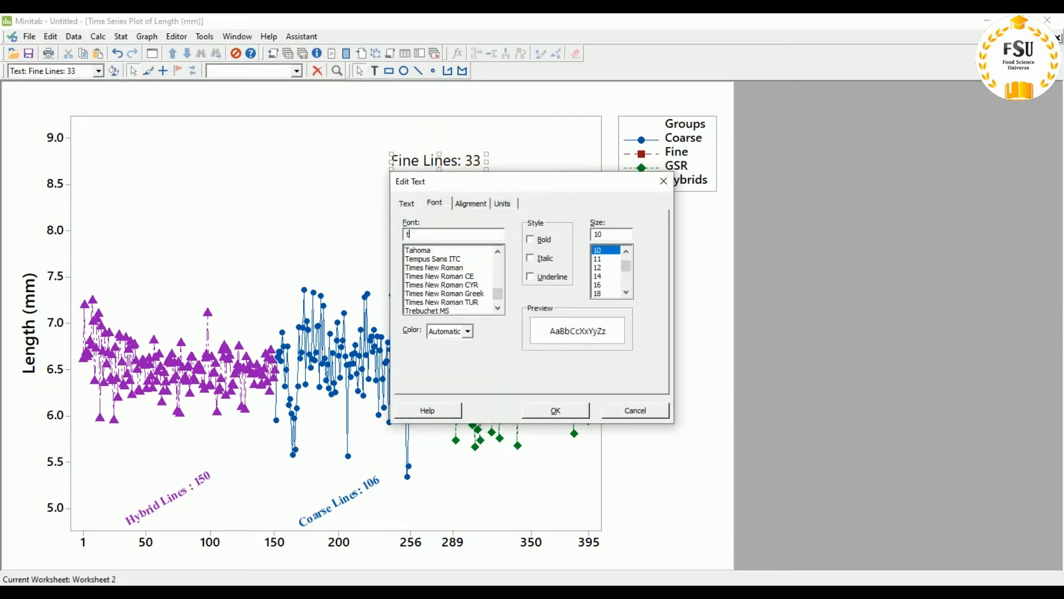
pyautogui.click(451, 268)
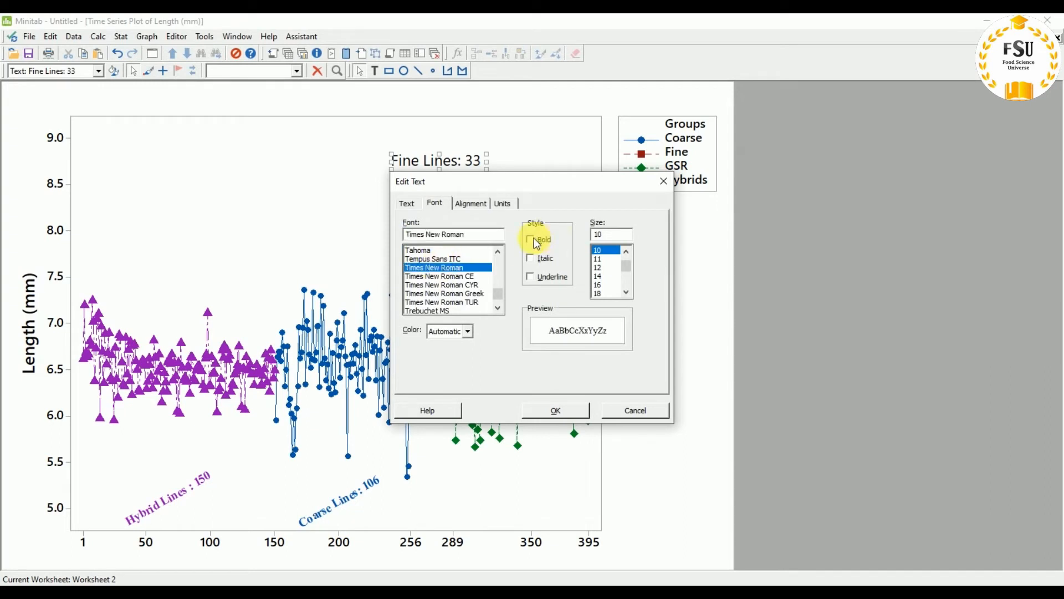
pyautogui.click(533, 240)
pyautogui.click(600, 251)
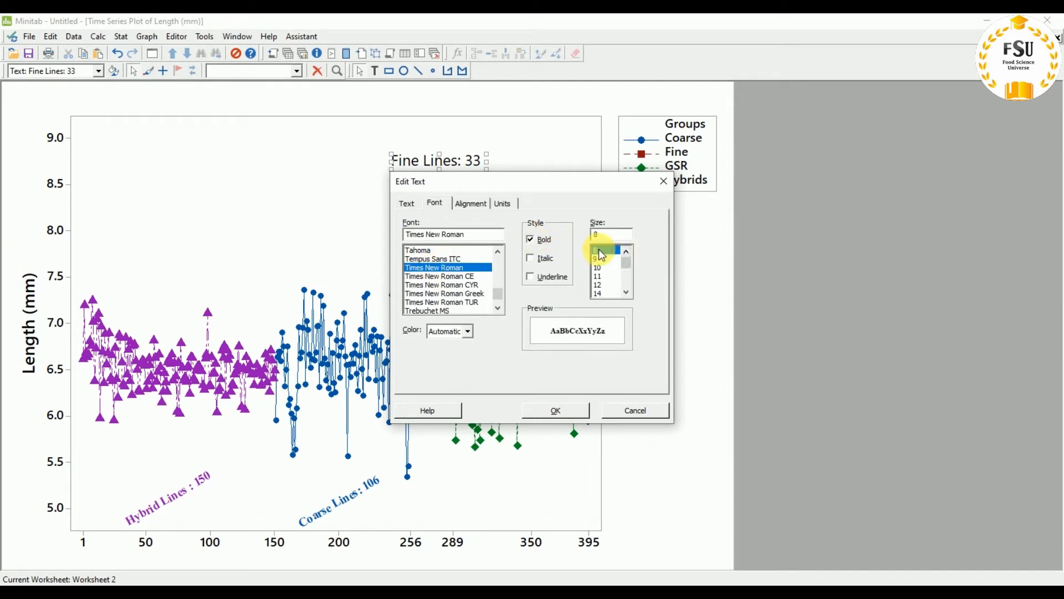
pyautogui.click(442, 335)
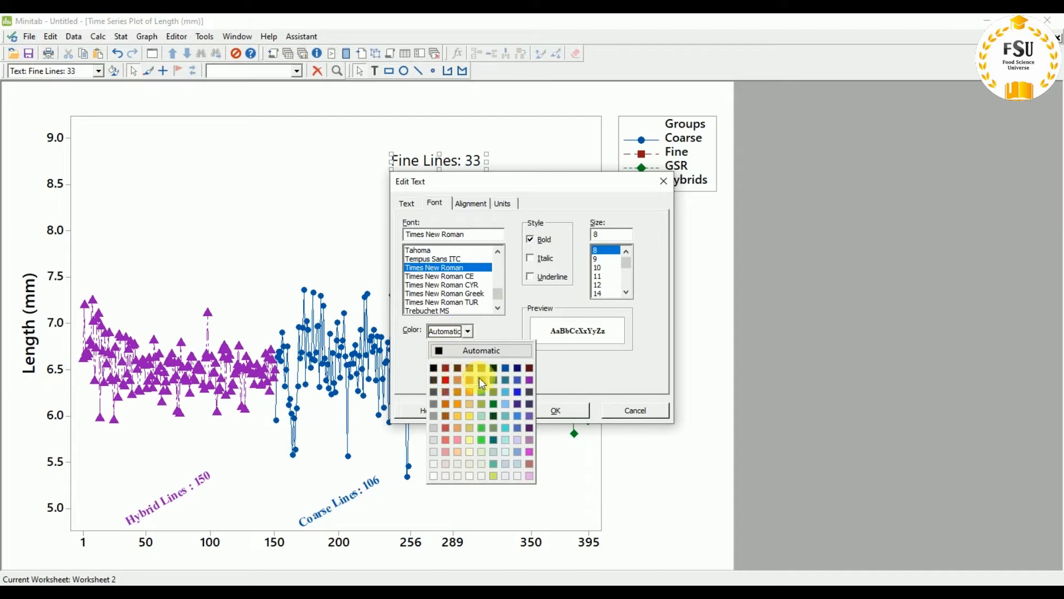
pyautogui.click(445, 368)
pyautogui.click(555, 409)
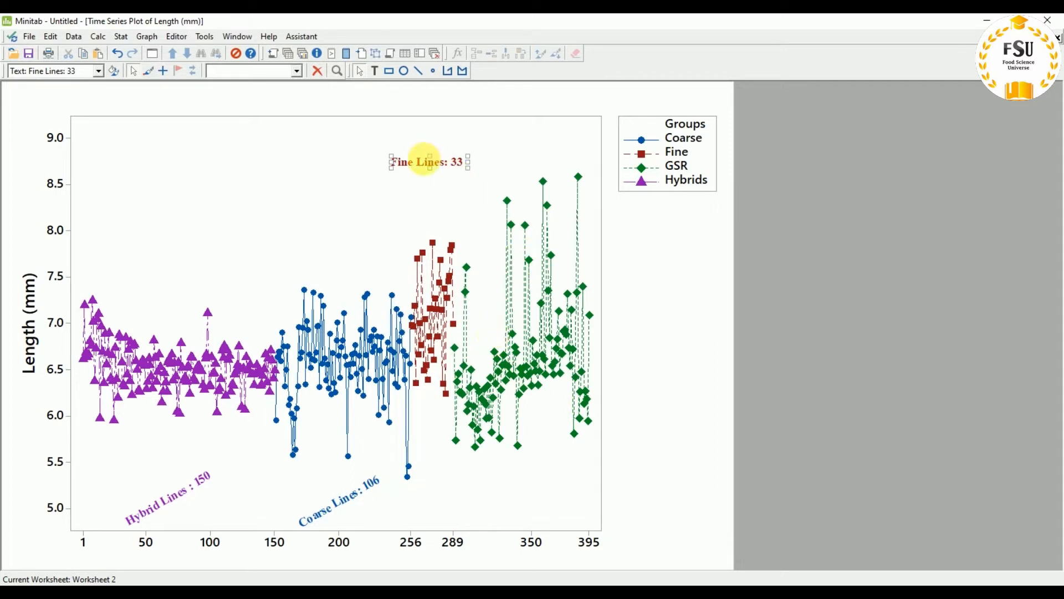
# Step: Set the text angle of the "Fine Lines: 33" annotation to 30, move it below the Fine series near the x-axis and deselect it
pyautogui.doubleClick(424, 160)
pyautogui.click(465, 203)
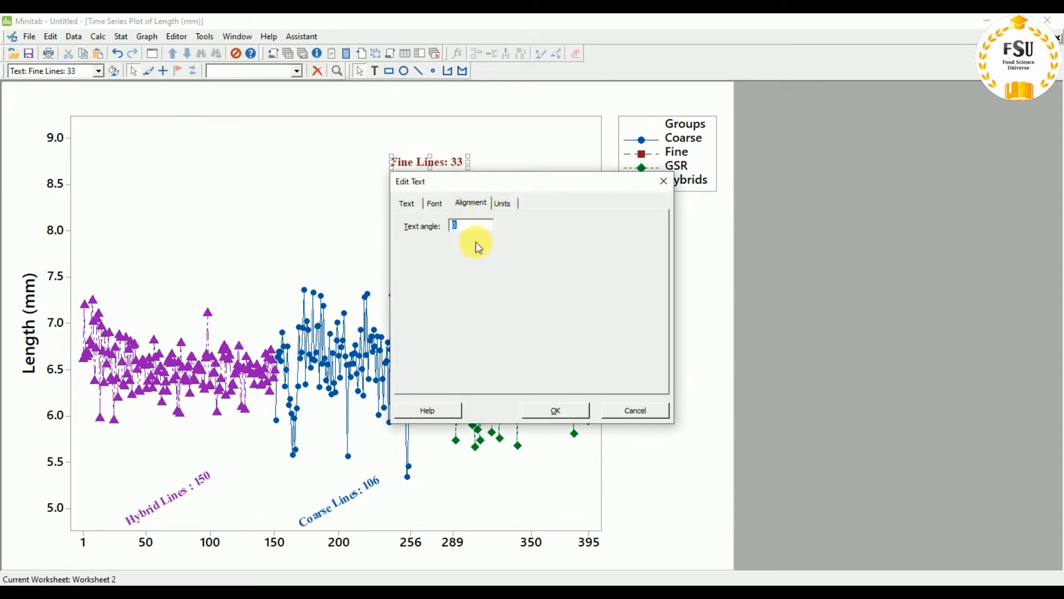
pyautogui.write('30')
pyautogui.click(554, 410)
pyautogui.moveTo(421, 142); pyautogui.dragTo(446, 507)
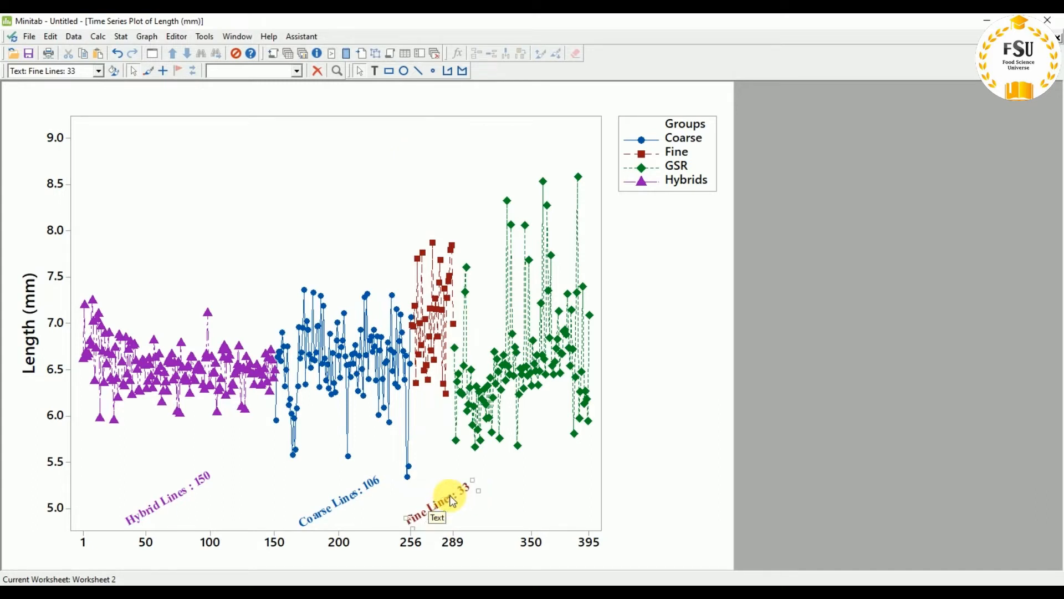
pyautogui.moveTo(450, 494); pyautogui.dragTo(444, 493)
pyautogui.click(546, 496)
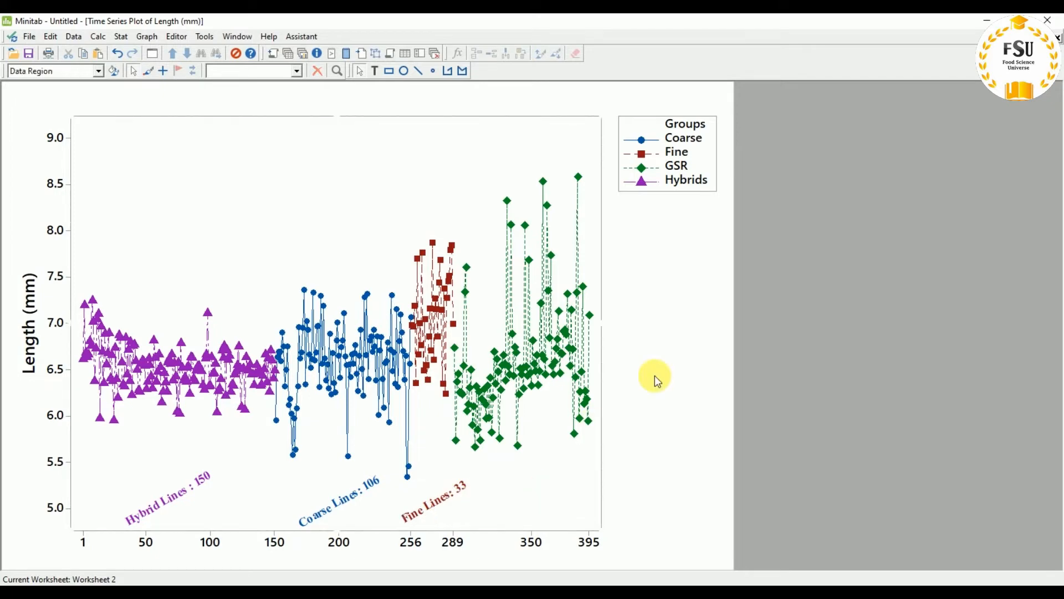
# Step: Add the text annotation "GSR Lines: 106" to the graph and move it below the GSR series, near the x-axis
pyautogui.click(377, 71)
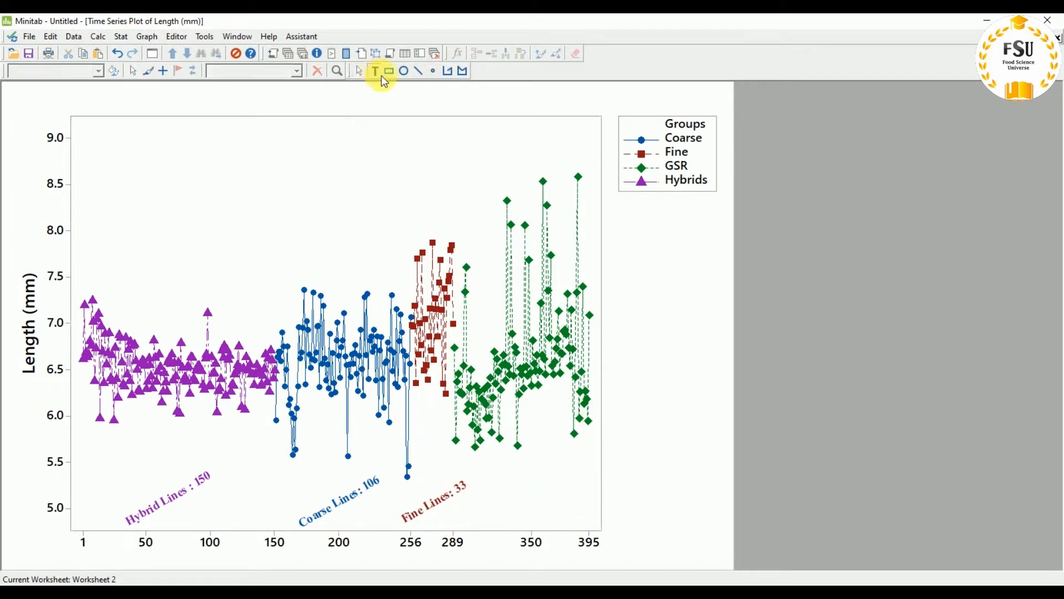
pyautogui.click(430, 208)
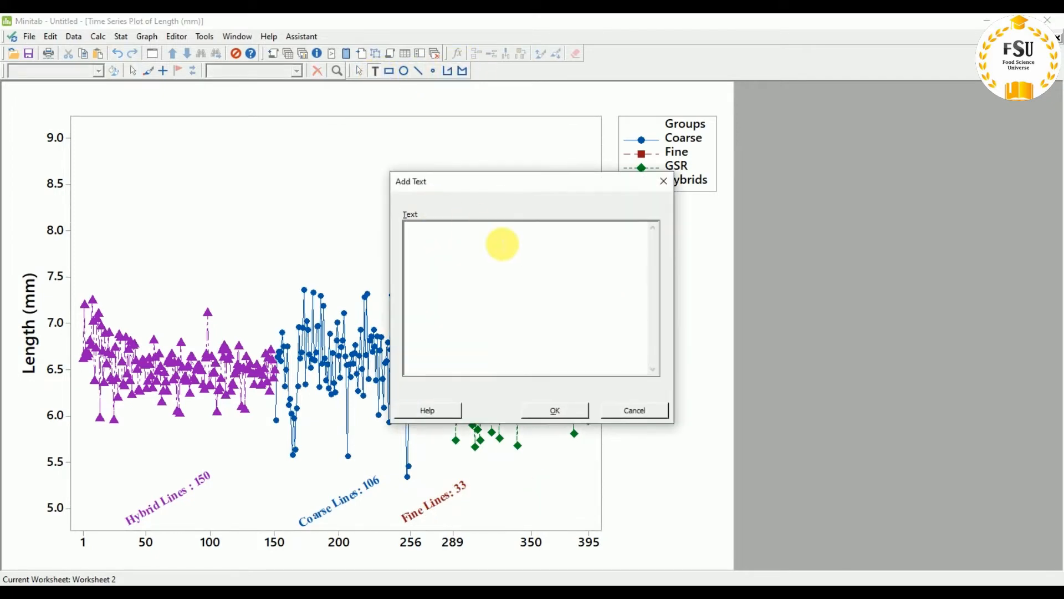
pyautogui.write('GSR L')
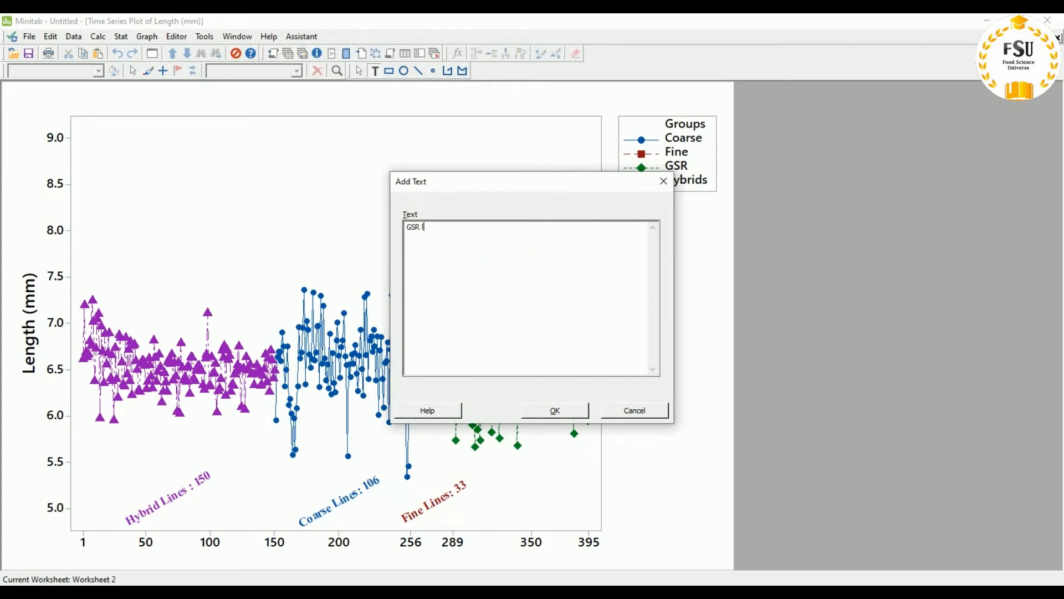
pyautogui.write('Lines:')
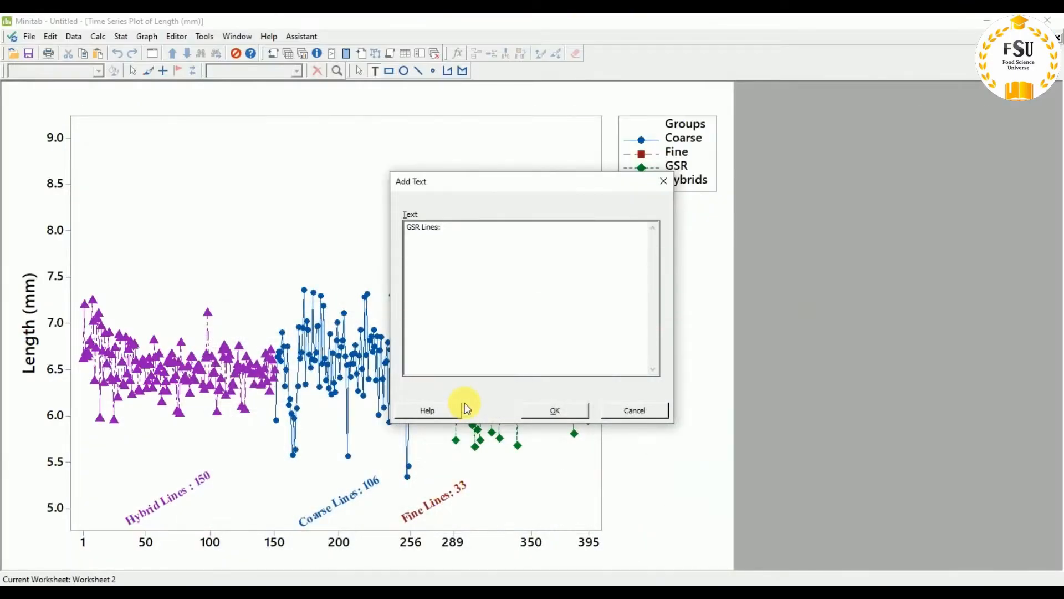
pyautogui.write('106')
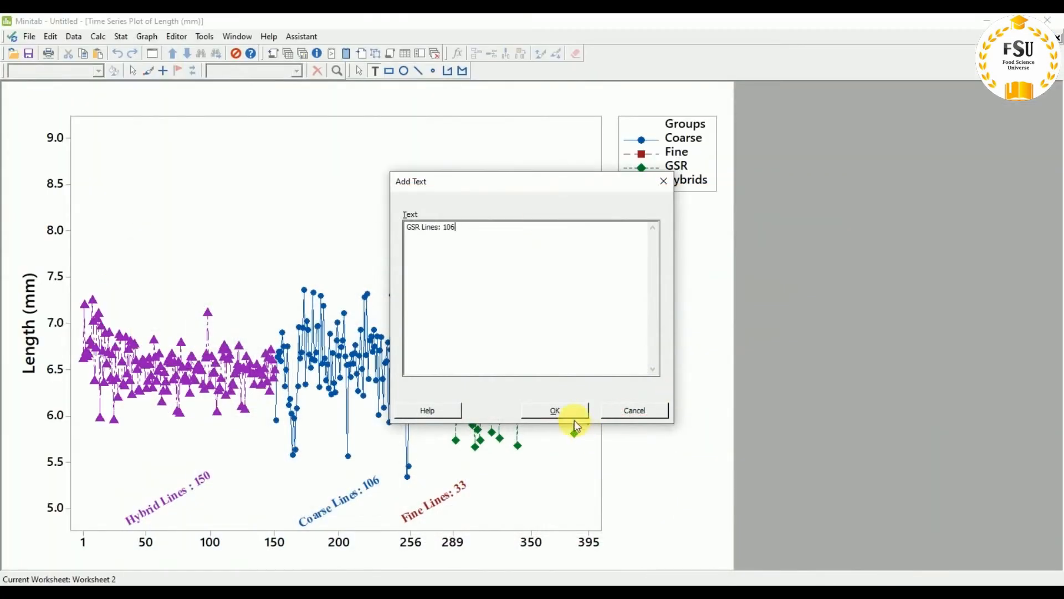
pyautogui.click(569, 411)
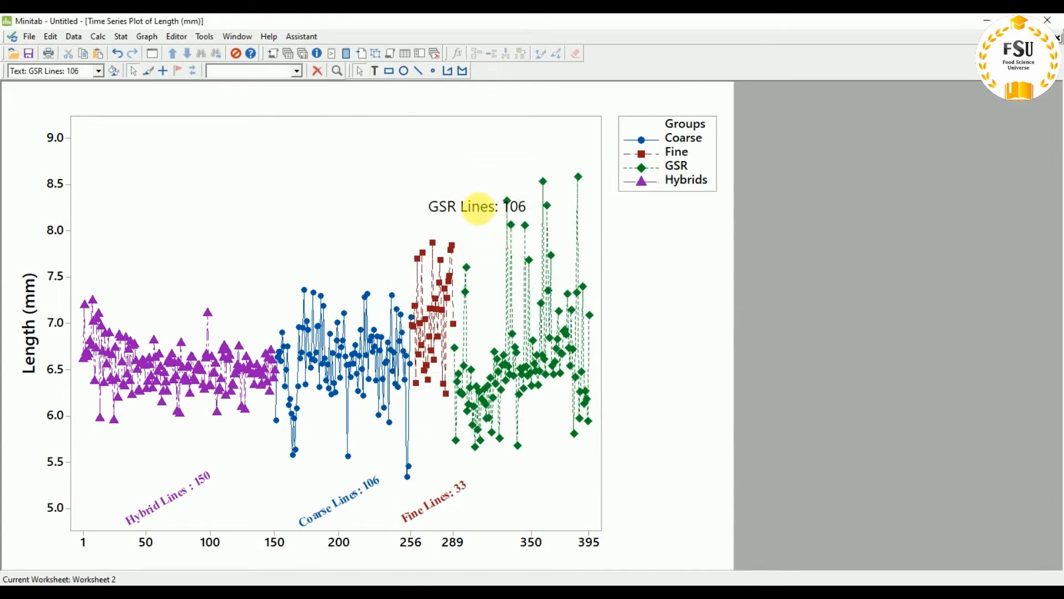
pyautogui.moveTo(478, 210); pyautogui.dragTo(531, 493)
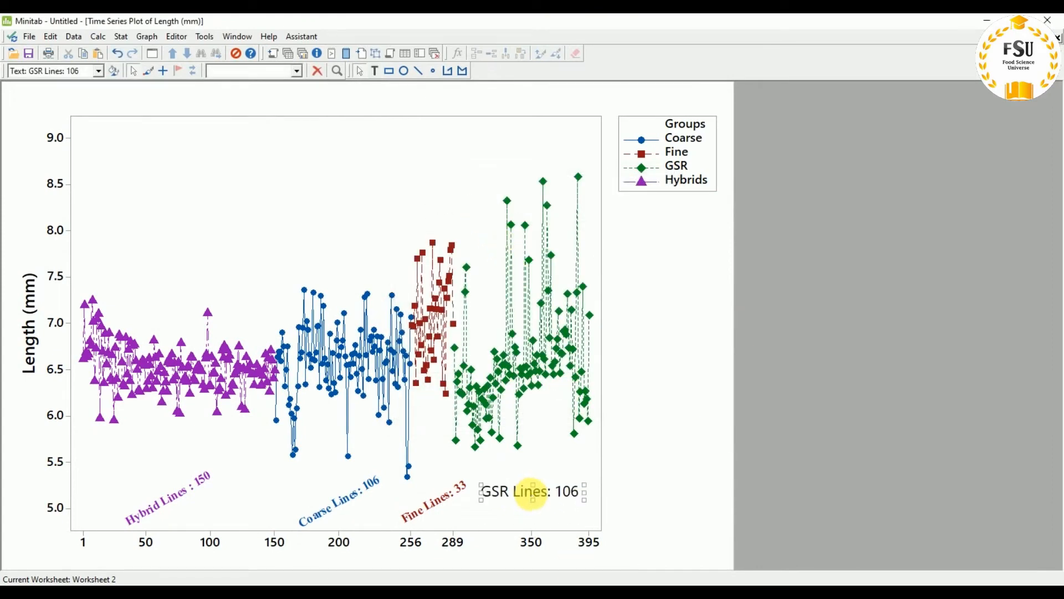
# Step: Format the "GSR Lines: 106" annotation as Times New Roman, bold, size 8, in green
pyautogui.doubleClick(531, 494)
pyautogui.click(434, 203)
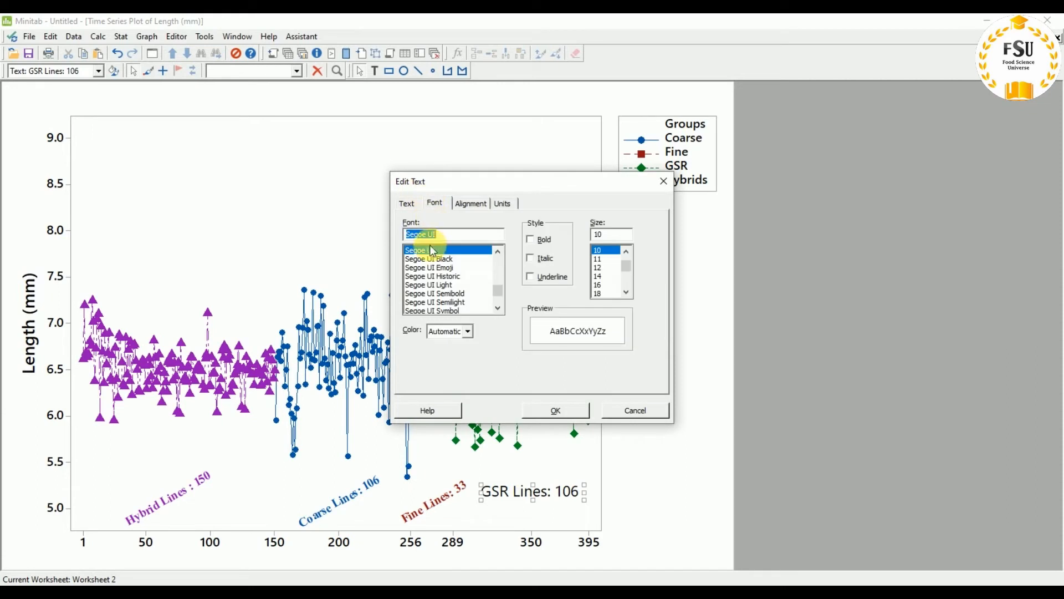
pyautogui.scroll(-5, 433, 251)
pyautogui.click(431, 268)
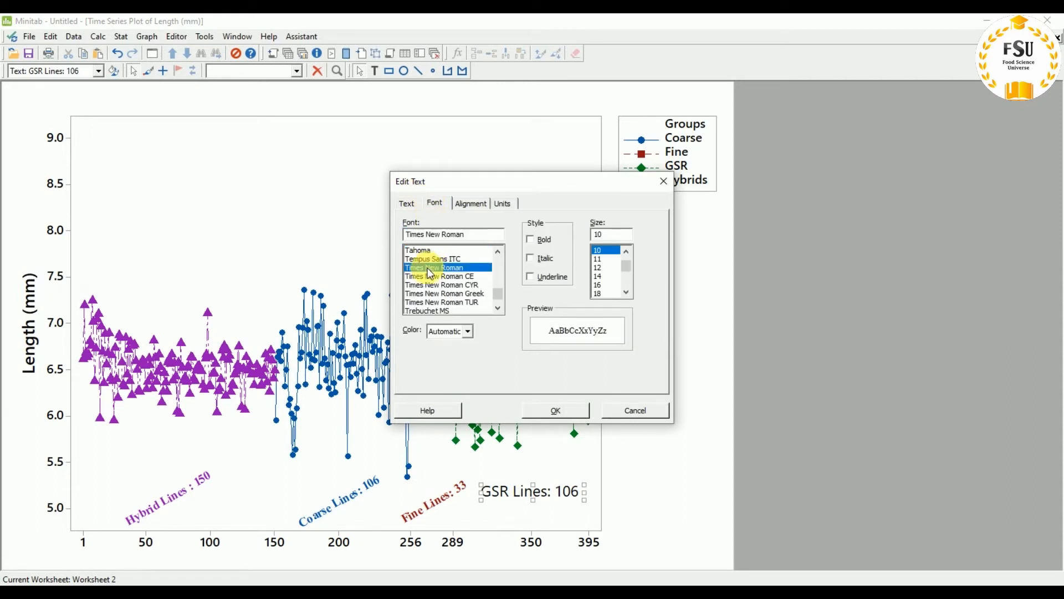
pyautogui.click(543, 240)
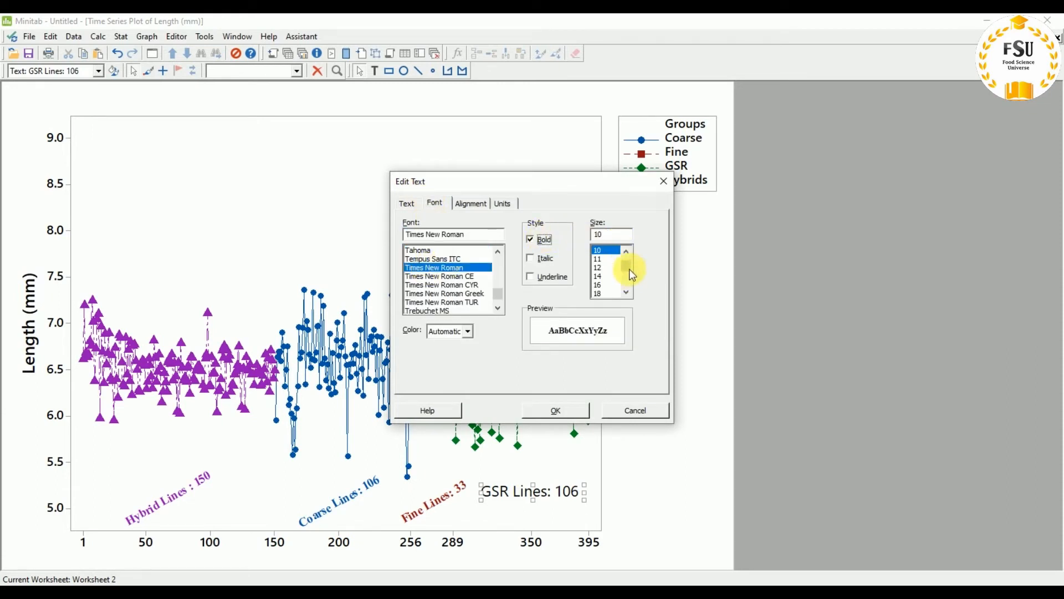
pyautogui.scroll(1, 626, 255)
pyautogui.click(603, 250)
pyautogui.click(445, 331)
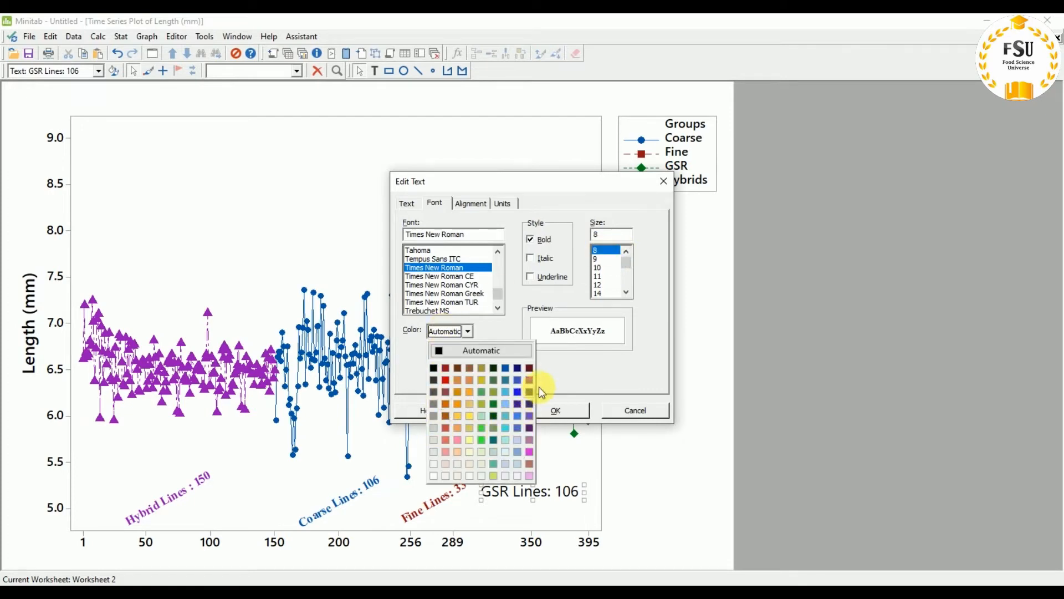
pyautogui.click(491, 403)
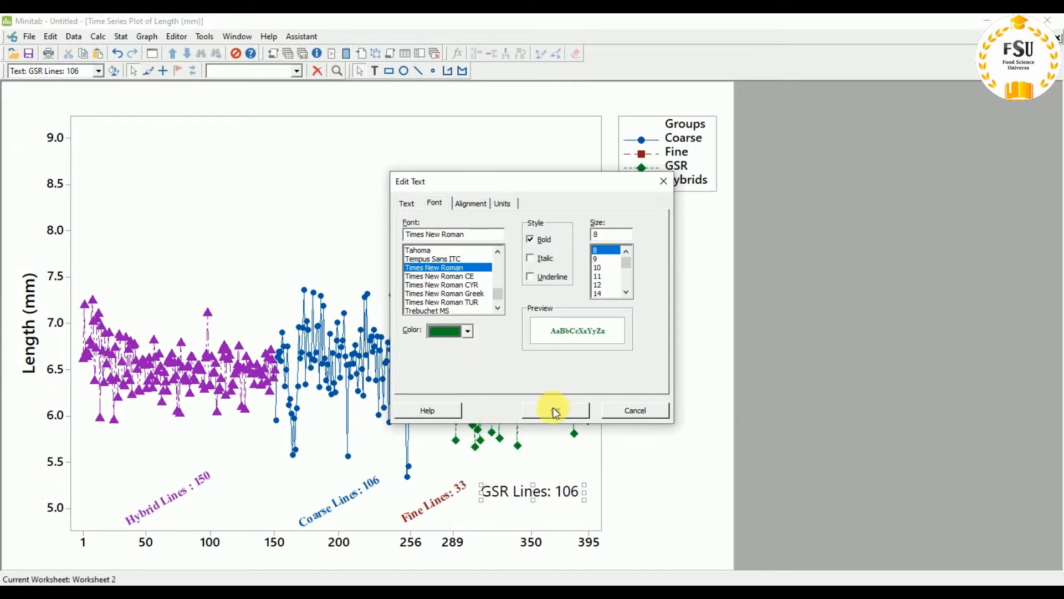
# Step: Set the text angle of the "GSR Lines: 106" annotation to 30, nudge it into place below the GSR series and deselect it
pyautogui.click(471, 203)
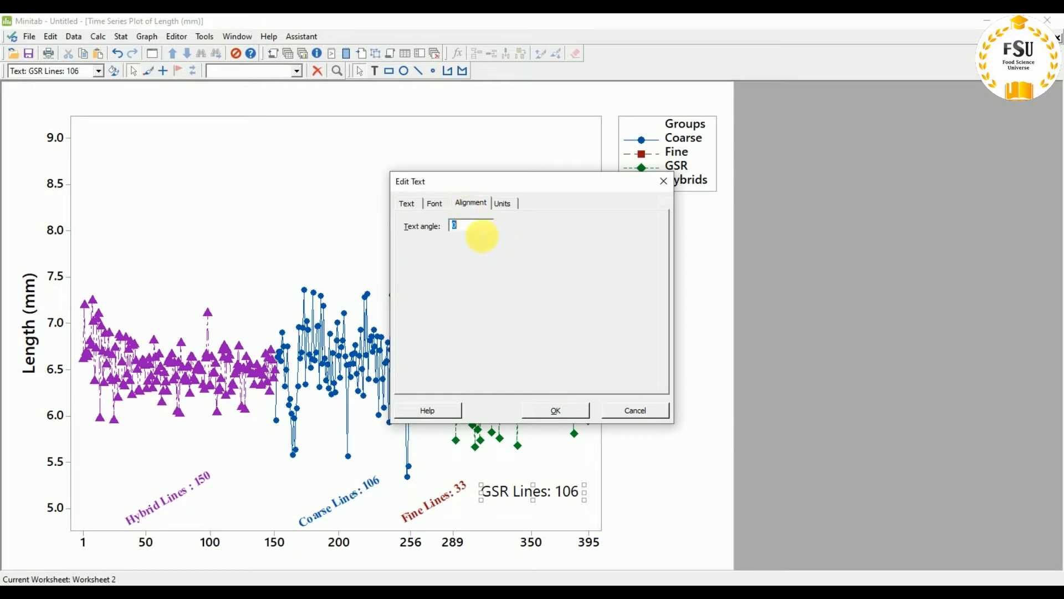
pyautogui.write('30')
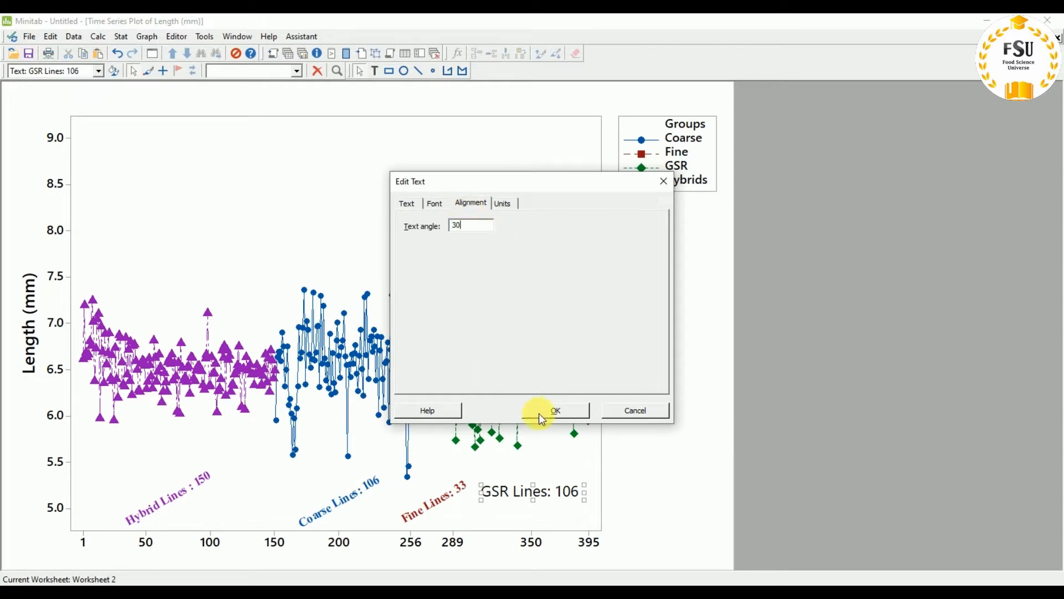
pyautogui.click(539, 414)
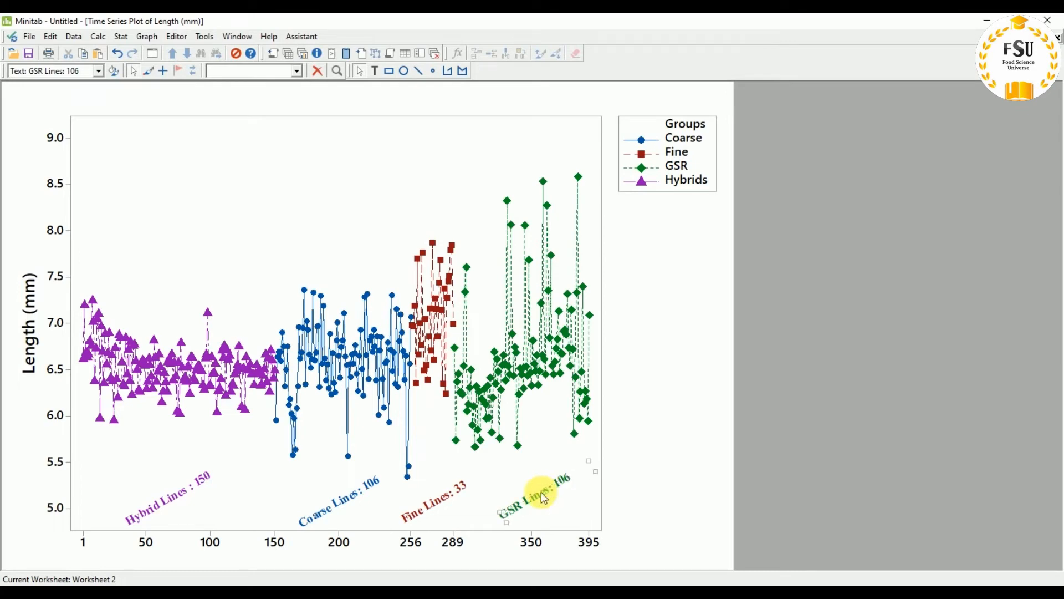
pyautogui.moveTo(545, 499); pyautogui.dragTo(538, 502)
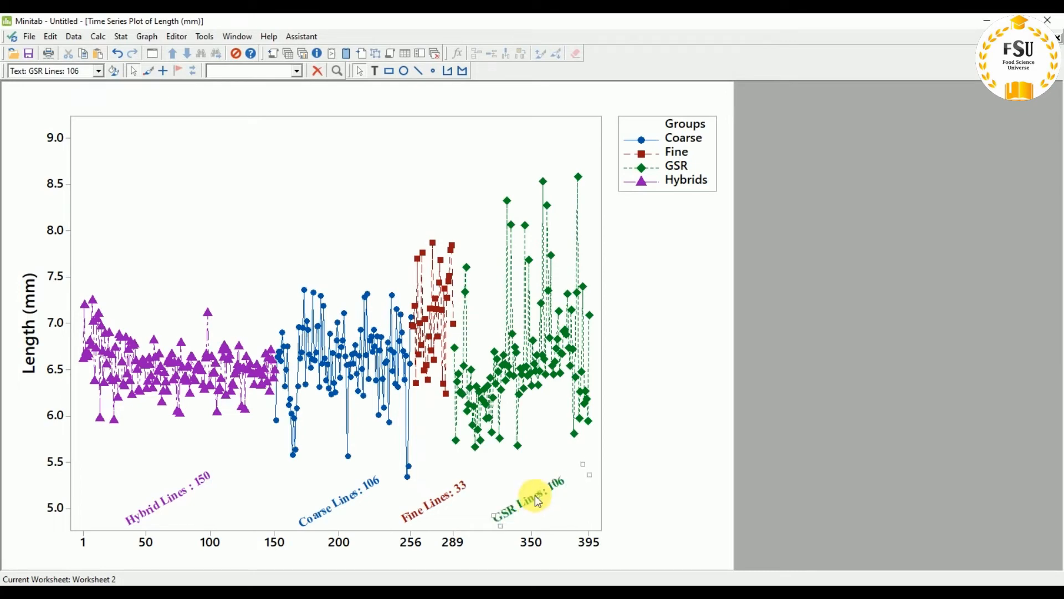
pyautogui.click(684, 469)
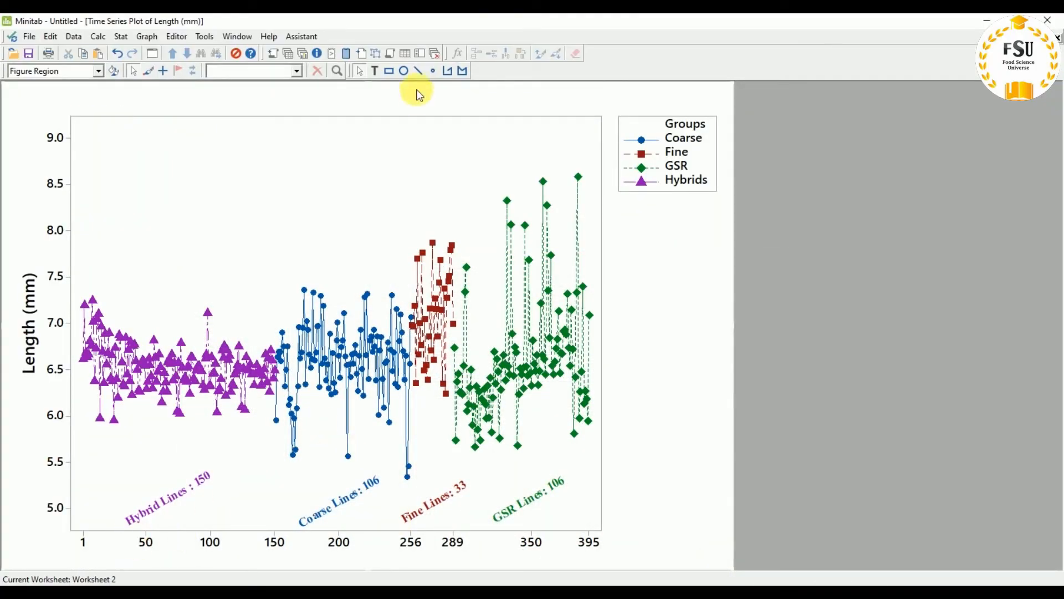
# Step: Draw a horizontal line just below the x-axis labels from 1 to 150, under the Hybrids section
pyautogui.click(414, 74)
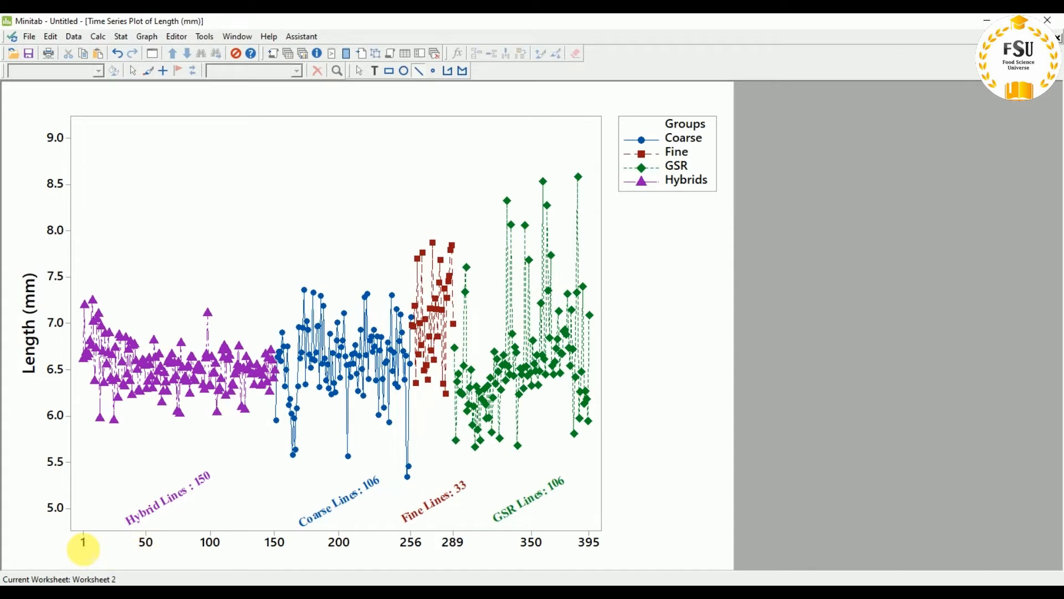
pyautogui.moveTo(83, 548); pyautogui.dragTo(276, 551)
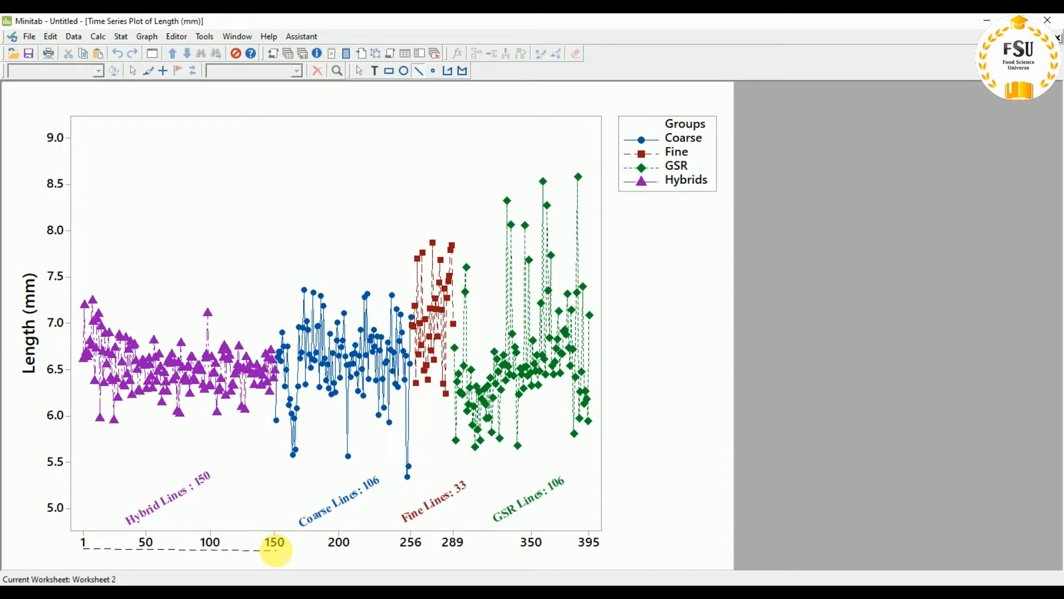
pyautogui.moveTo(275, 550); pyautogui.dragTo(275, 551)
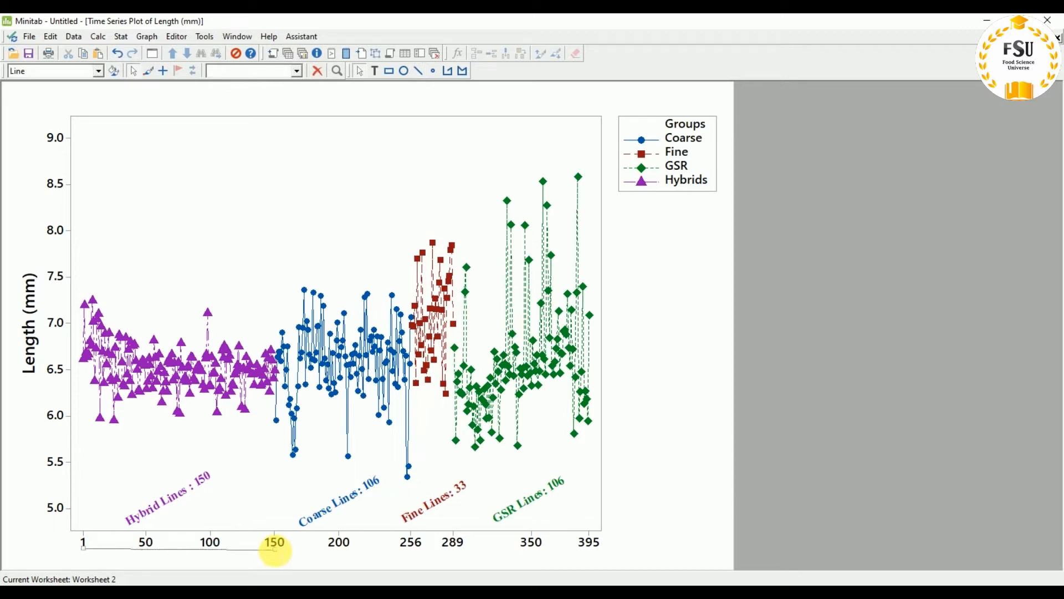
pyautogui.click(276, 550)
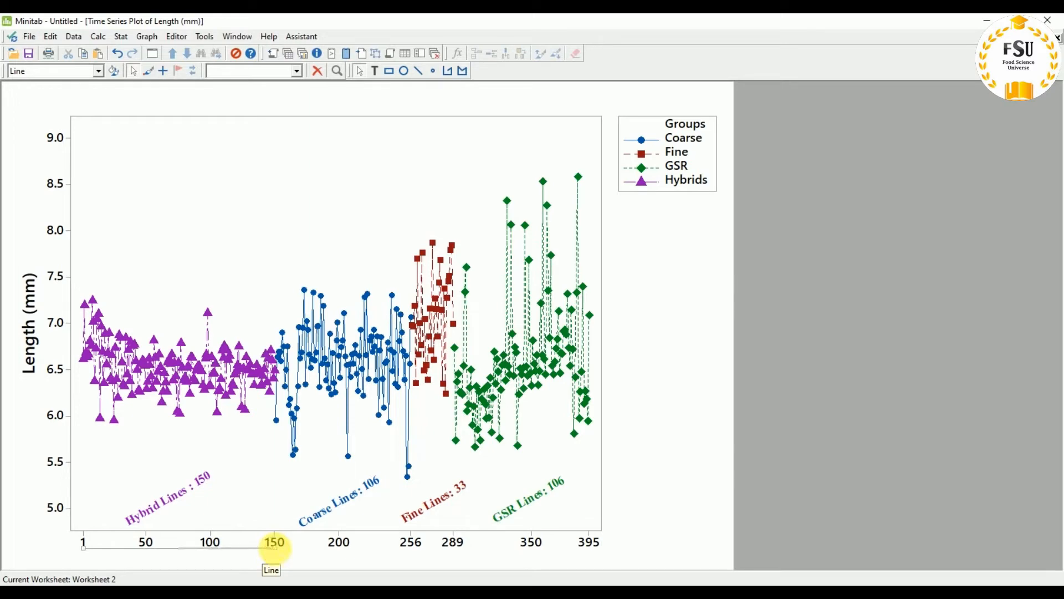
# Step: Give the line under the Hybrids section a custom purple colour and size 3, and deselect it
pyautogui.doubleClick(196, 548)
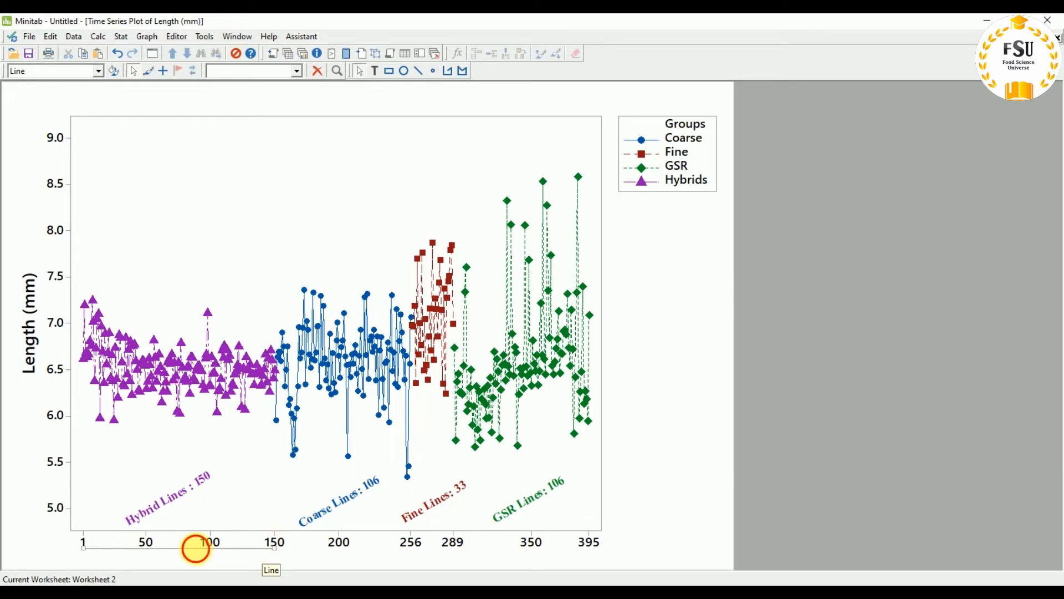
pyautogui.click(431, 249)
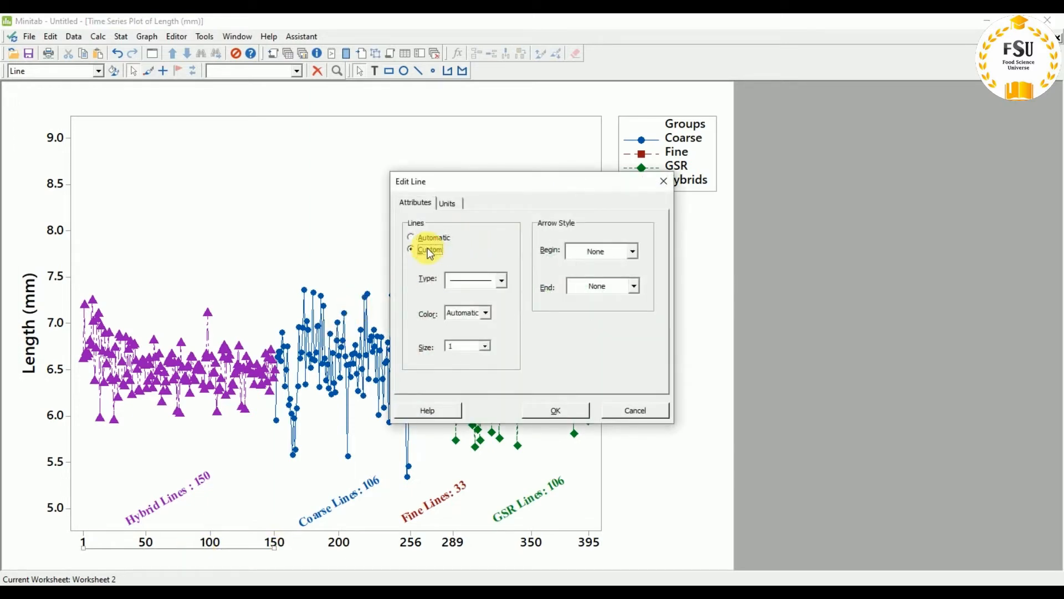
pyautogui.click(487, 313)
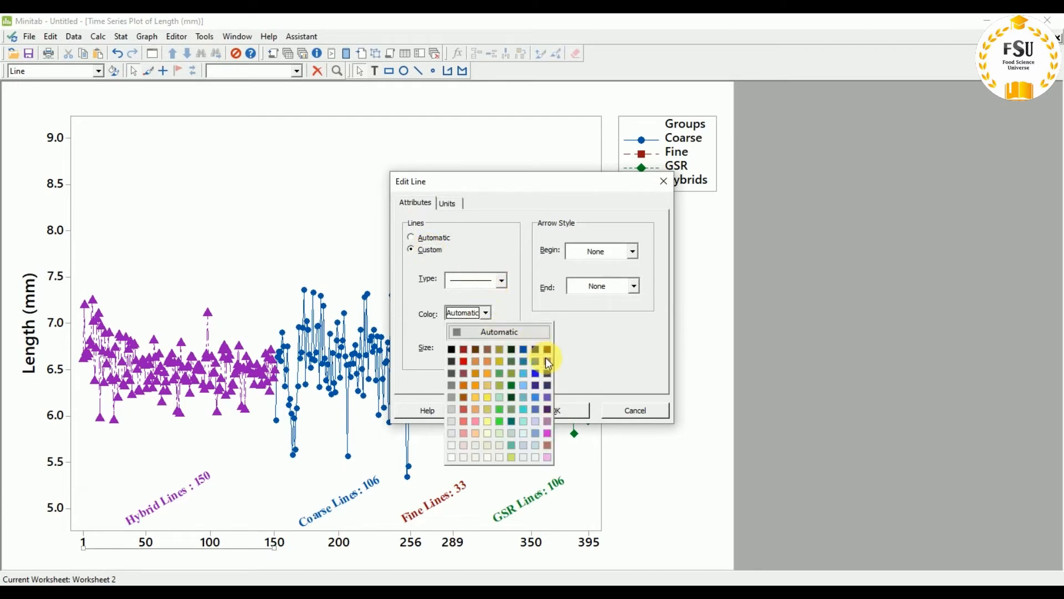
pyautogui.click(545, 359)
pyautogui.click(486, 345)
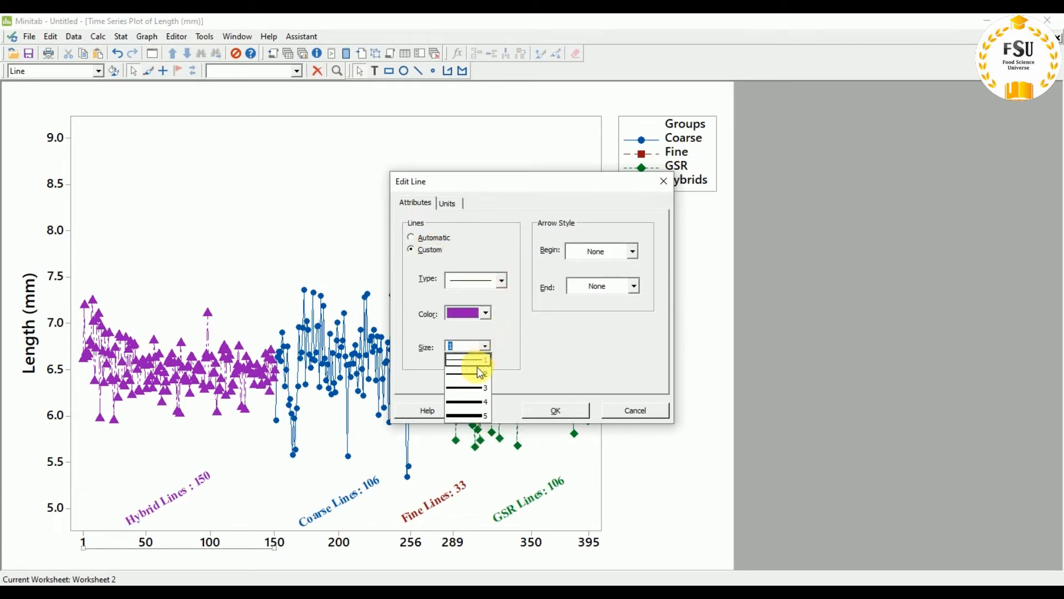
pyautogui.click(478, 387)
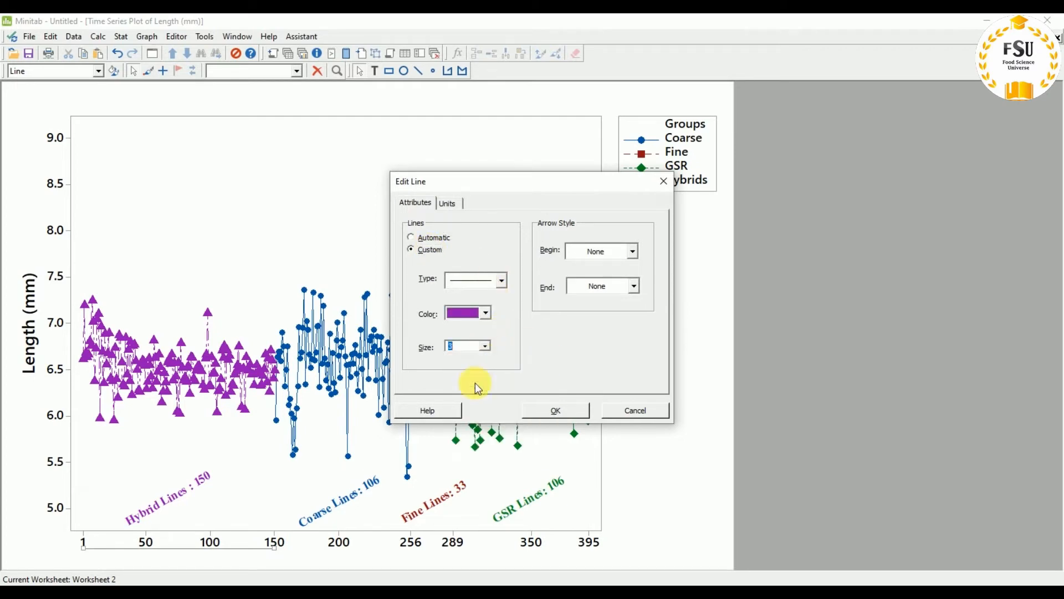
pyautogui.click(551, 410)
pyautogui.click(258, 482)
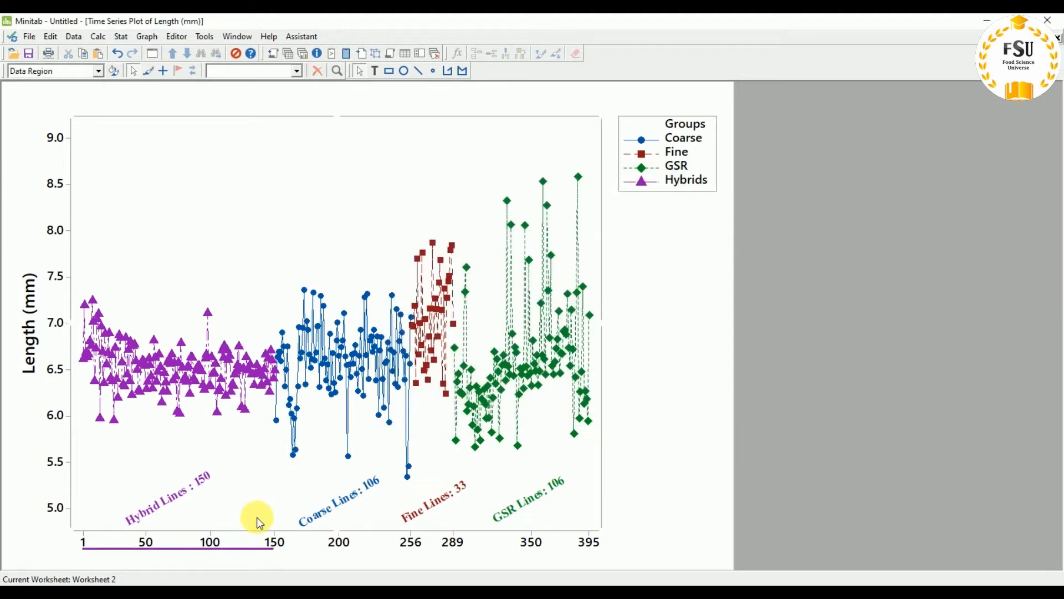
# Step: Draw a horizontal line below the x-axis labels from 150 to 256, under the Coarse section
pyautogui.click(417, 71)
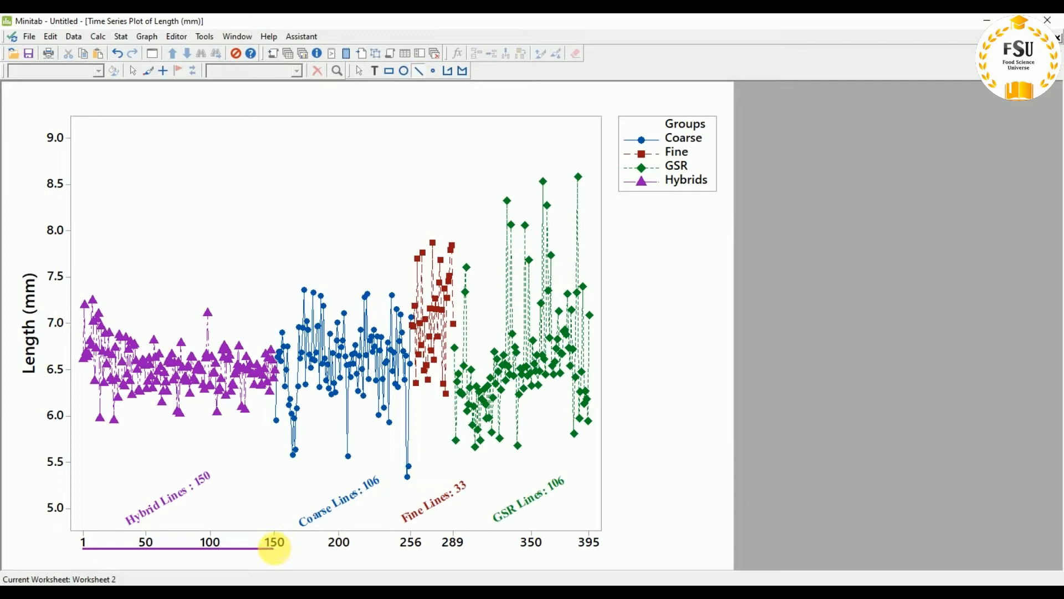
pyautogui.moveTo(274, 549); pyautogui.dragTo(414, 552)
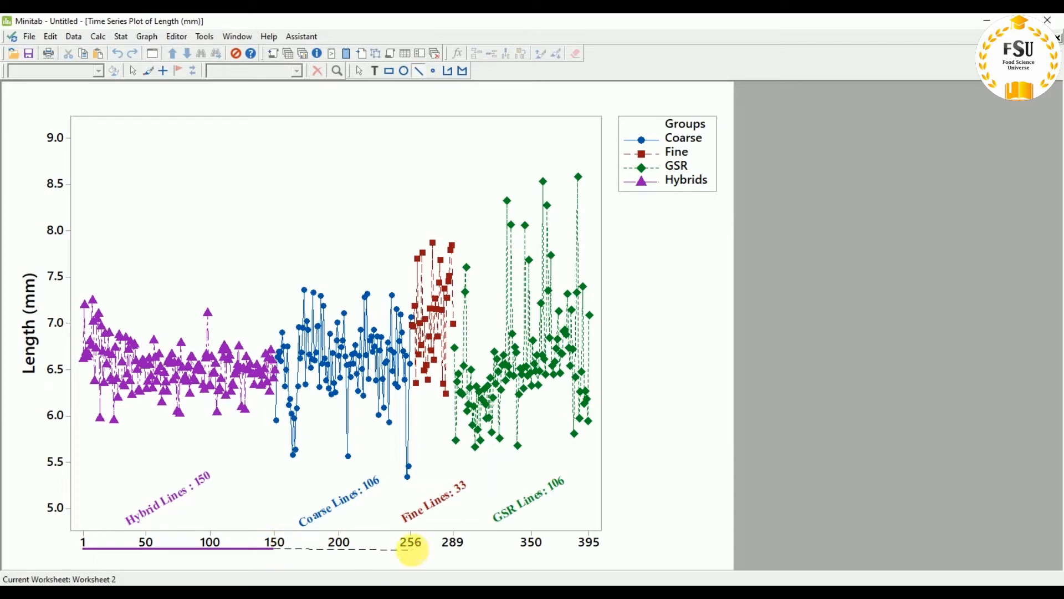
pyautogui.moveTo(411, 549); pyautogui.dragTo(411, 549)
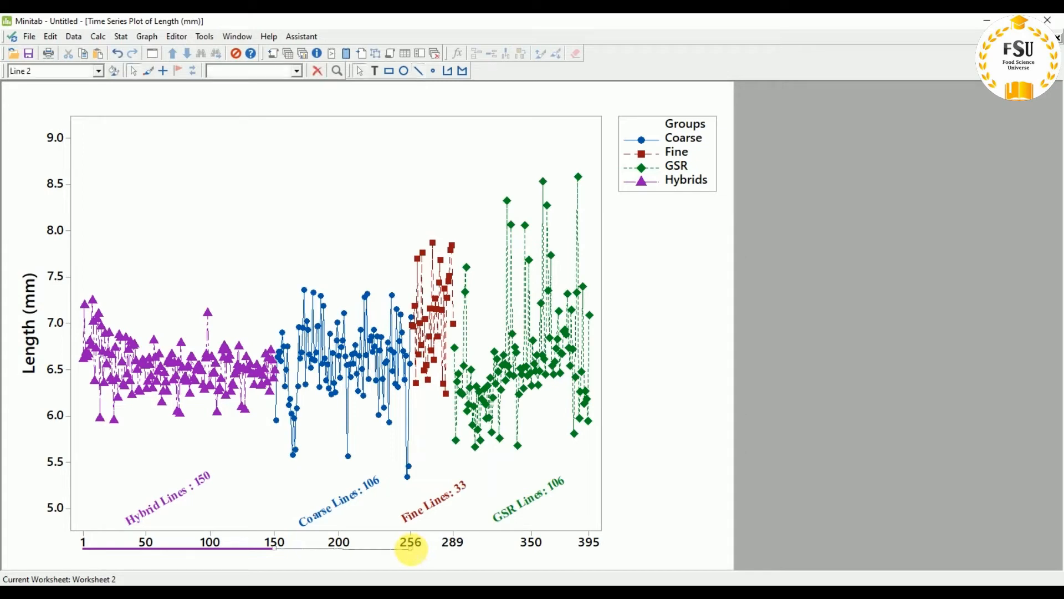
# Step: Give the line under the Coarse section a custom blue colour and size 3, and deselect it
pyautogui.doubleClick(403, 550)
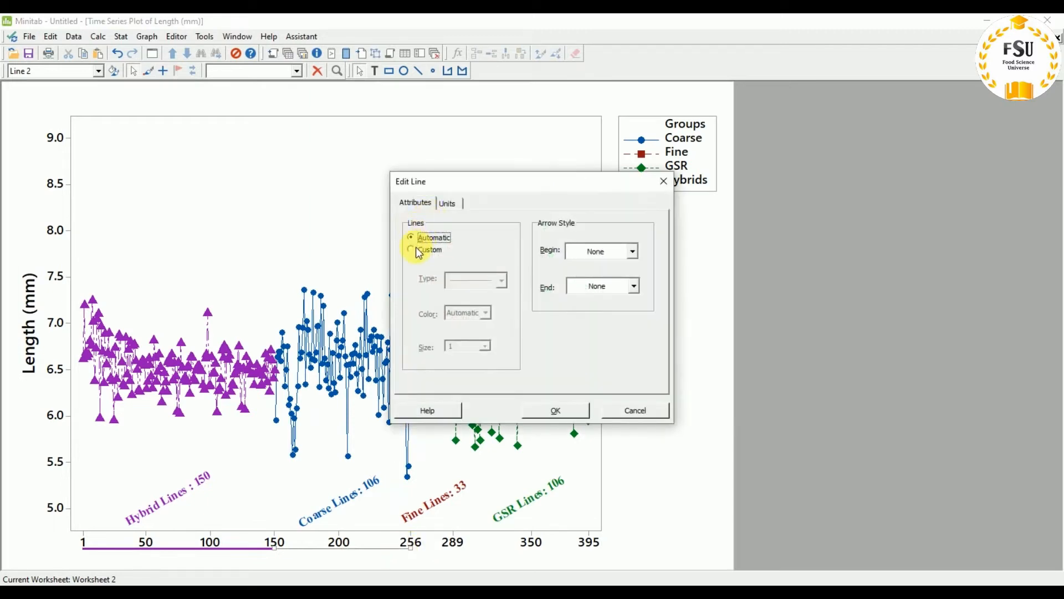
pyautogui.click(419, 249)
pyautogui.click(485, 313)
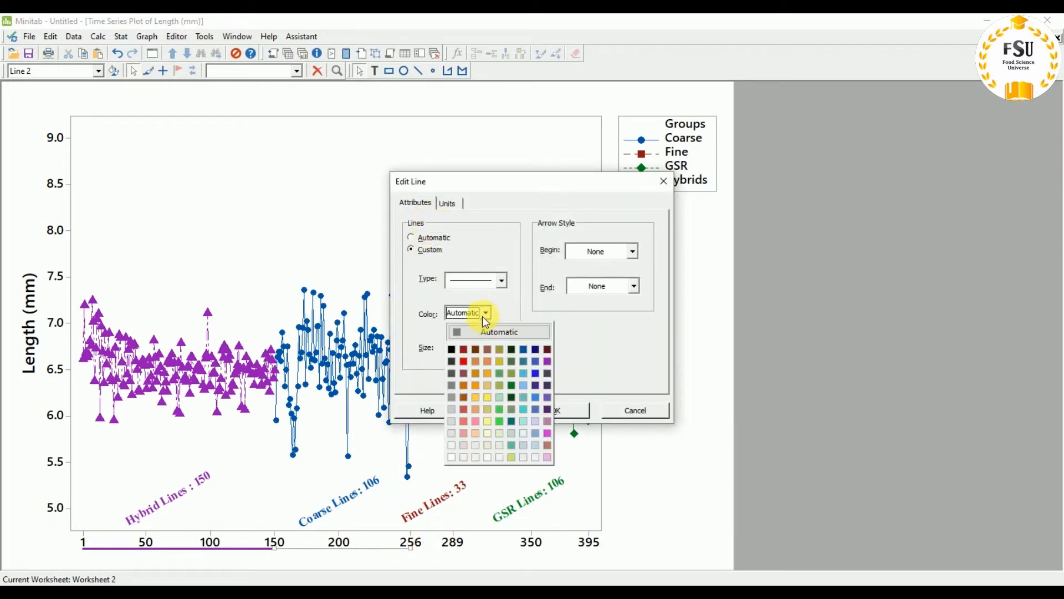
pyautogui.click(525, 351)
pyautogui.click(487, 346)
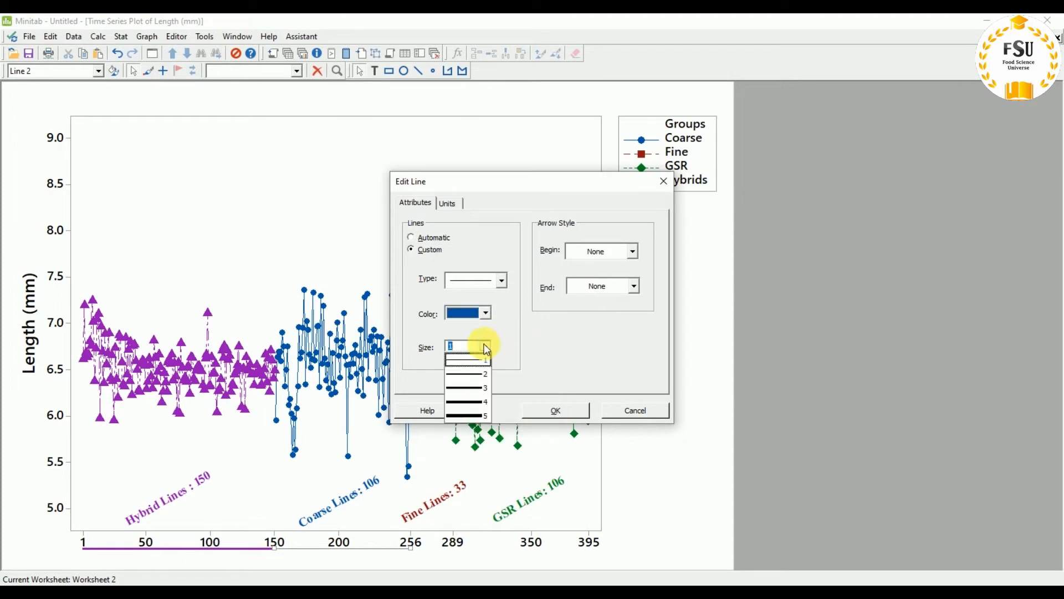
pyautogui.click(468, 387)
pyautogui.click(547, 407)
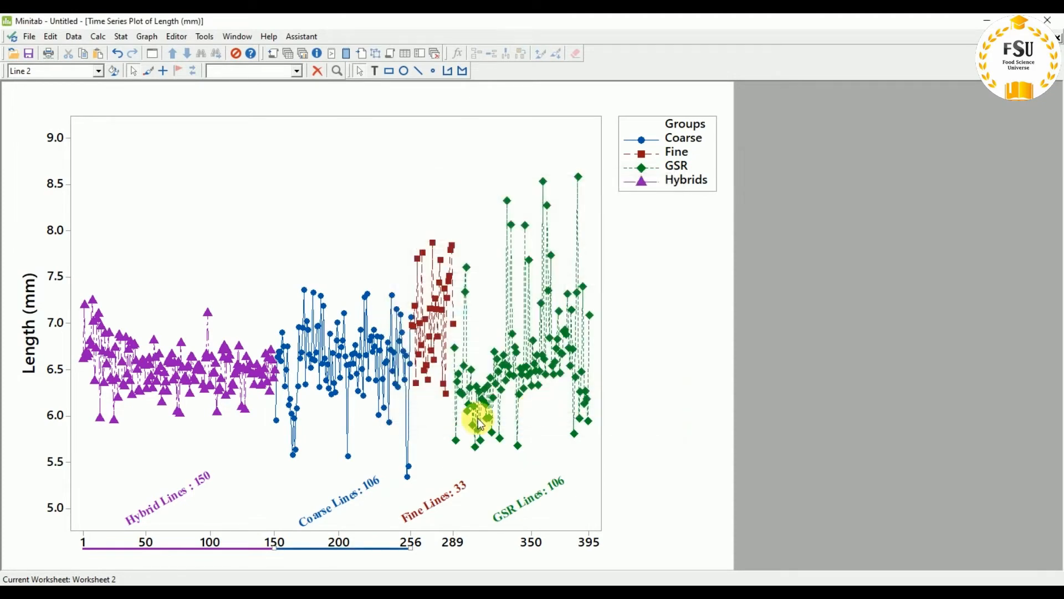
pyautogui.click(372, 459)
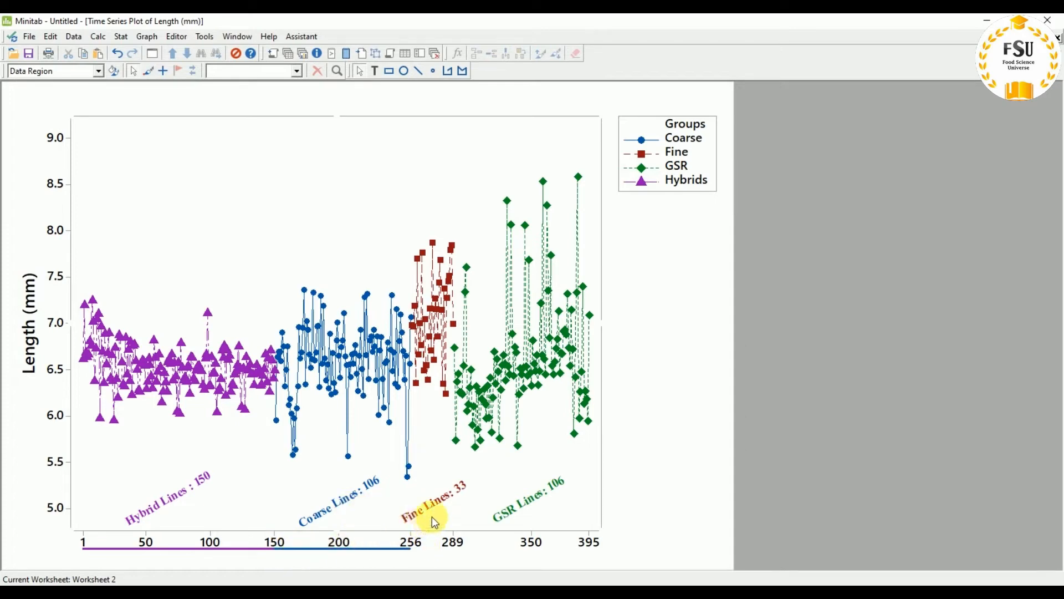
# Step: Draw a horizontal line below the x-axis labels from 256 to 289 and format it in dark red with size 3
pyautogui.click(417, 70)
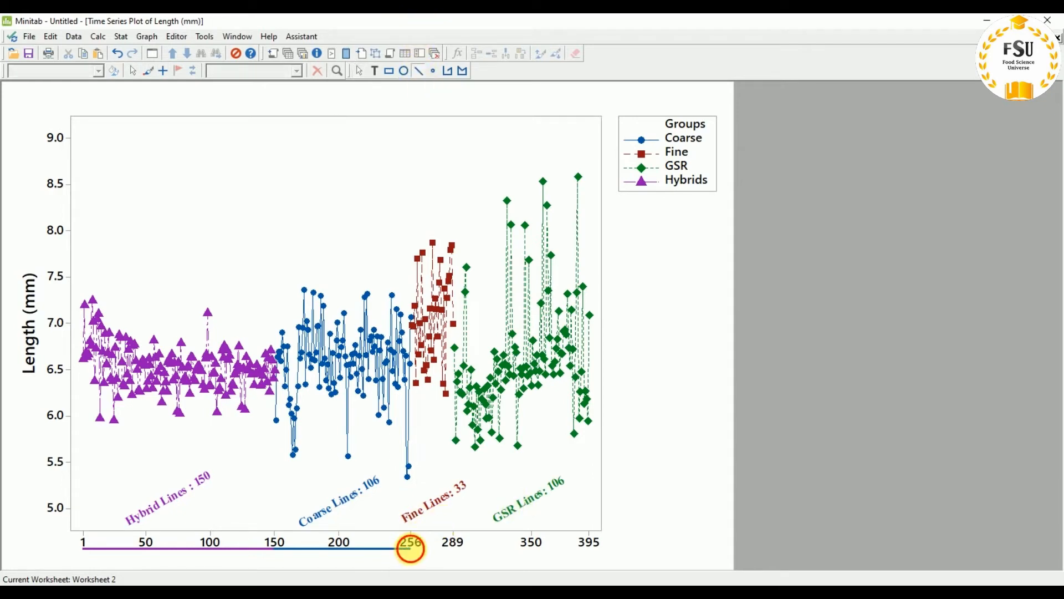
pyautogui.moveTo(411, 548); pyautogui.dragTo(454, 549)
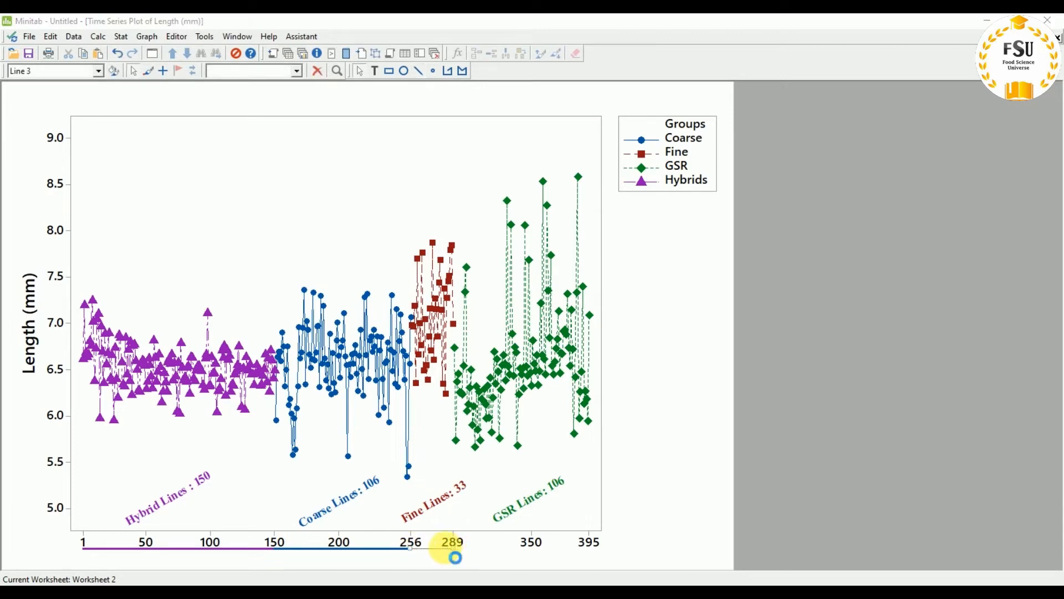
pyautogui.doubleClick(454, 549)
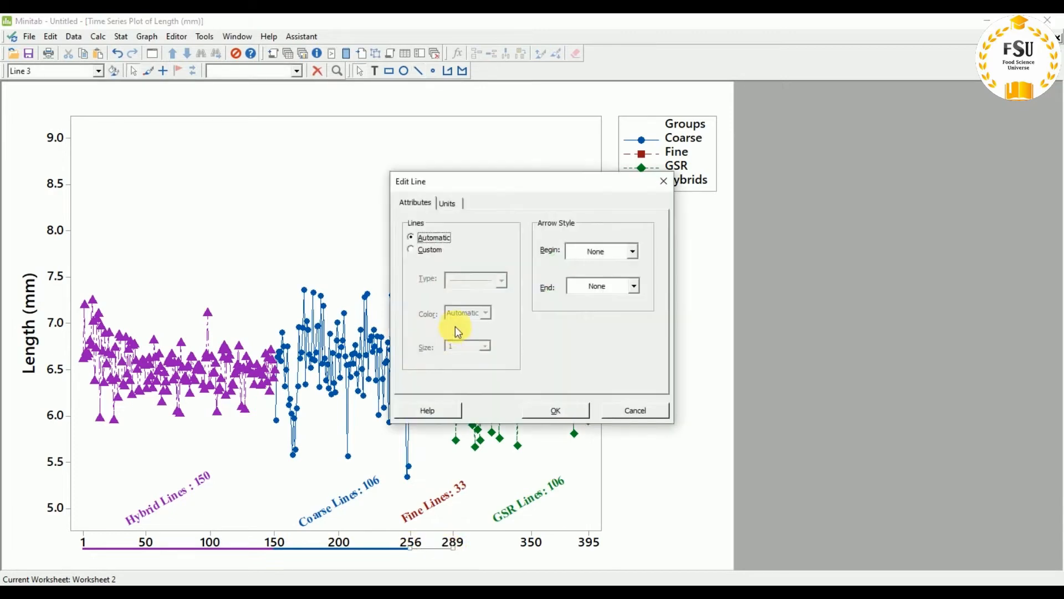
pyautogui.click(426, 250)
pyautogui.click(487, 314)
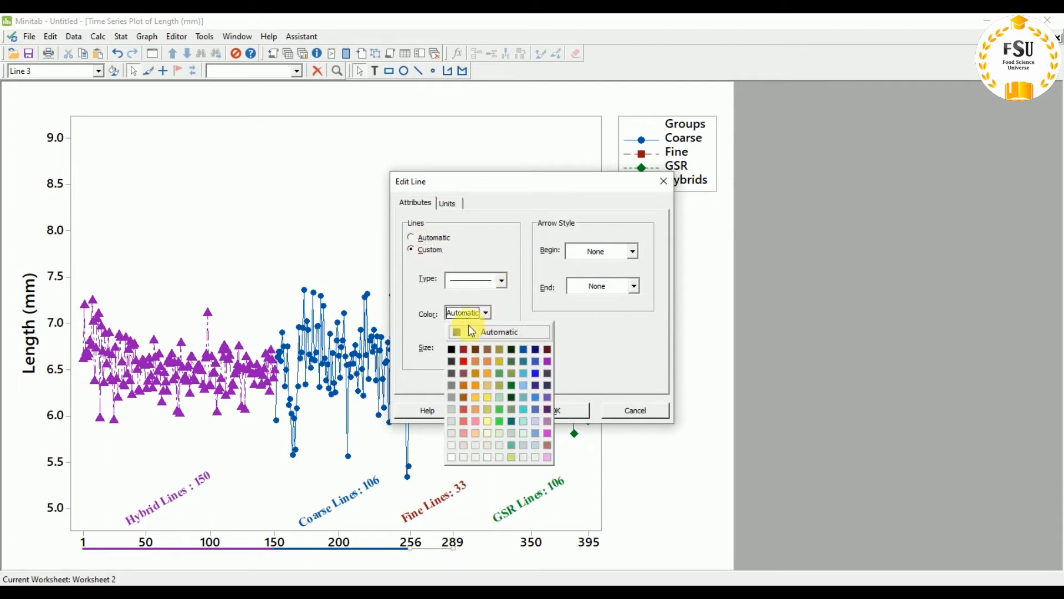
pyautogui.click(464, 347)
pyautogui.click(486, 346)
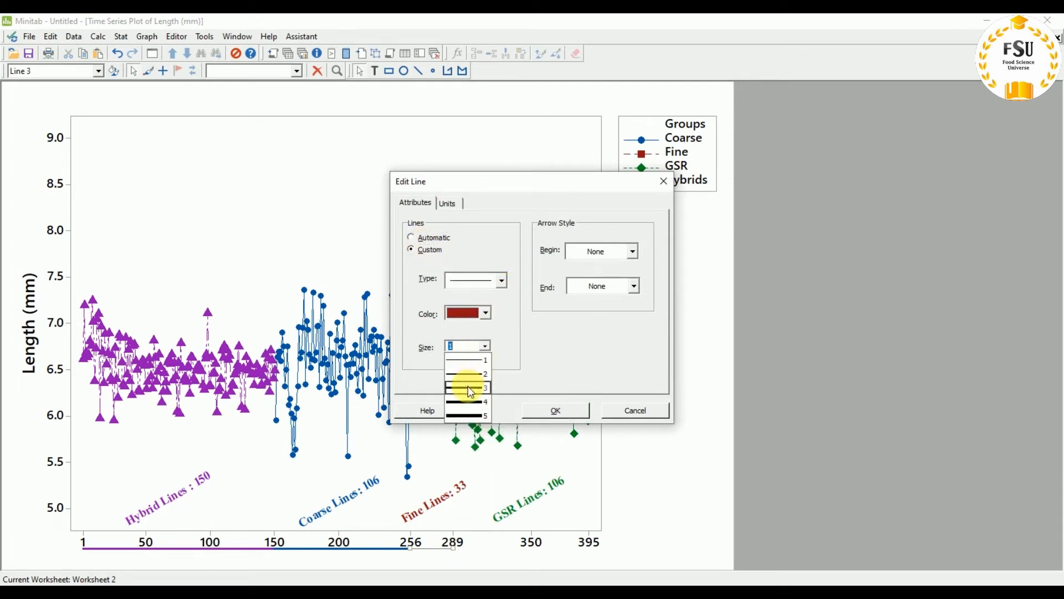
pyautogui.click(468, 385)
pyautogui.click(547, 411)
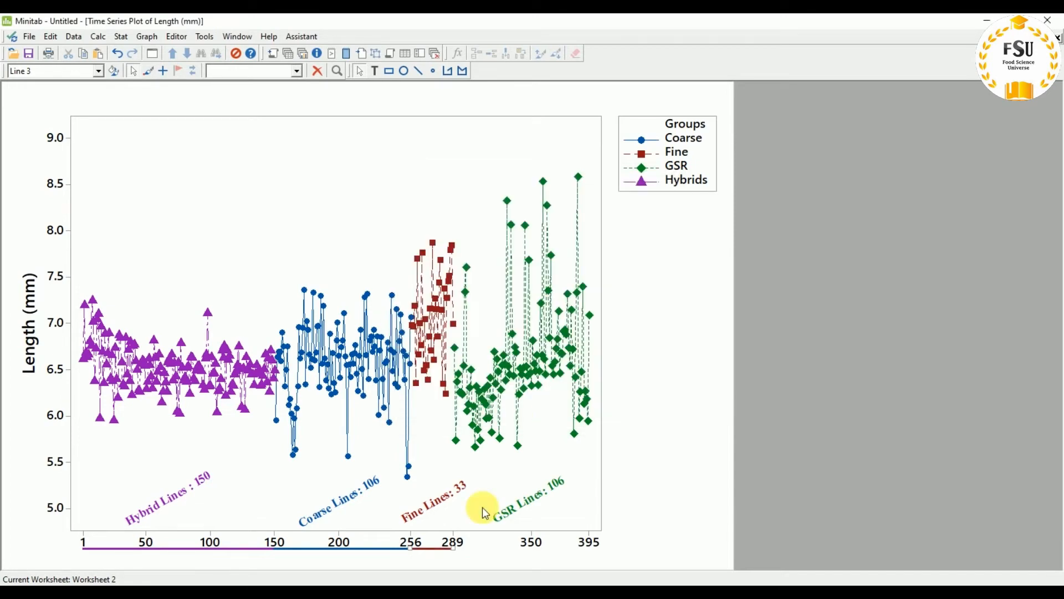
pyautogui.click(467, 117)
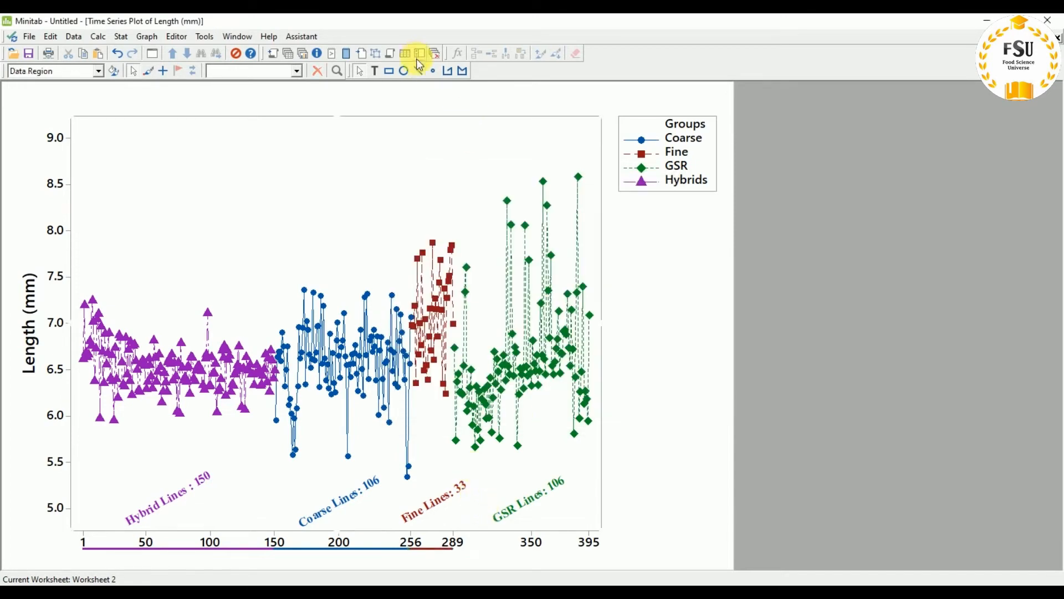
# Step: Draw a horizontal line below the x-axis labels from 289 to 395, under the GSR section
pyautogui.click(419, 71)
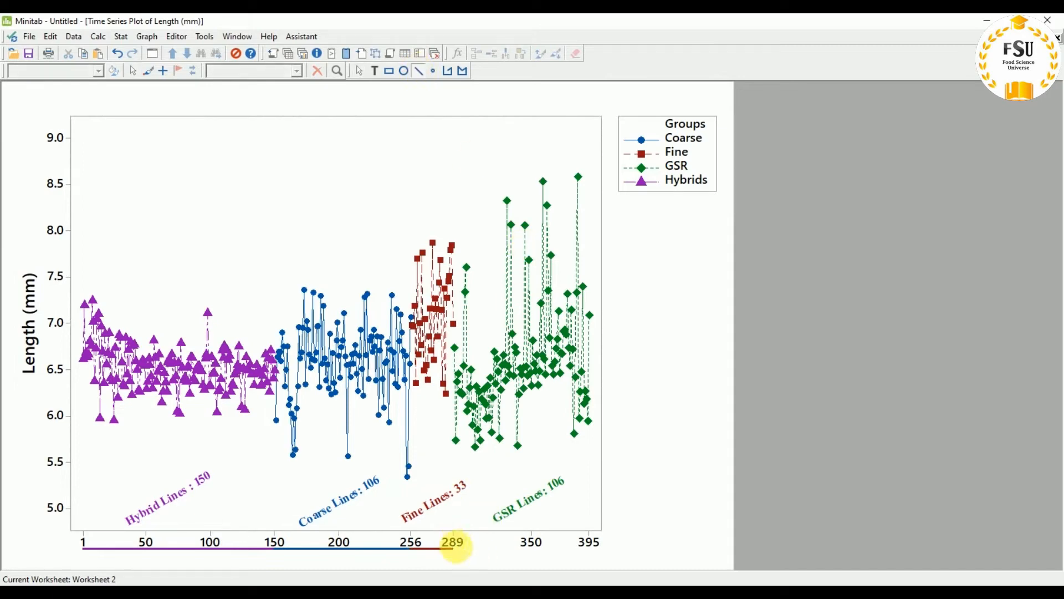
pyautogui.moveTo(454, 548)
pyautogui.mouseDown()
pyautogui.moveTo(605, 551)
pyautogui.moveTo(589, 549)
pyautogui.mouseUp()
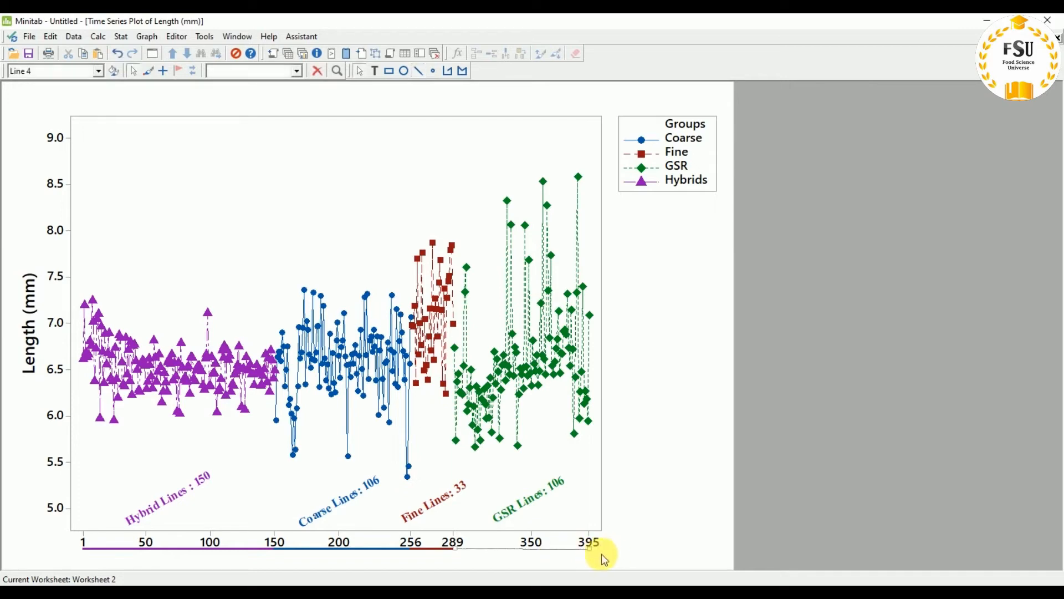
pyautogui.click(591, 549)
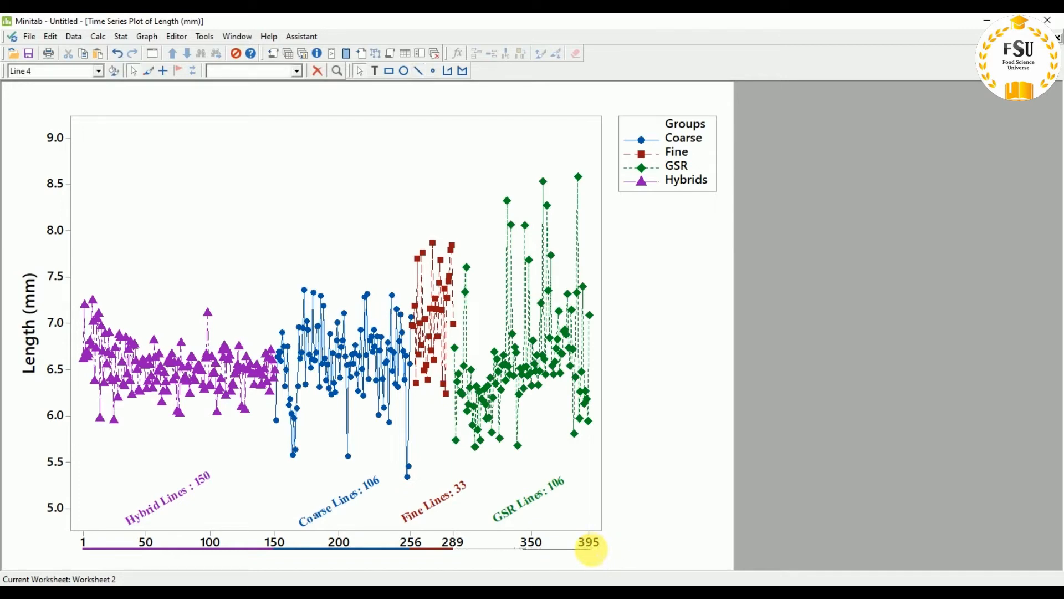
pyautogui.click(591, 548)
# Step: Give the line under the GSR section a custom green colour and size 3, extend its end slightly past 395, and deselect it
pyautogui.doubleClick(548, 547)
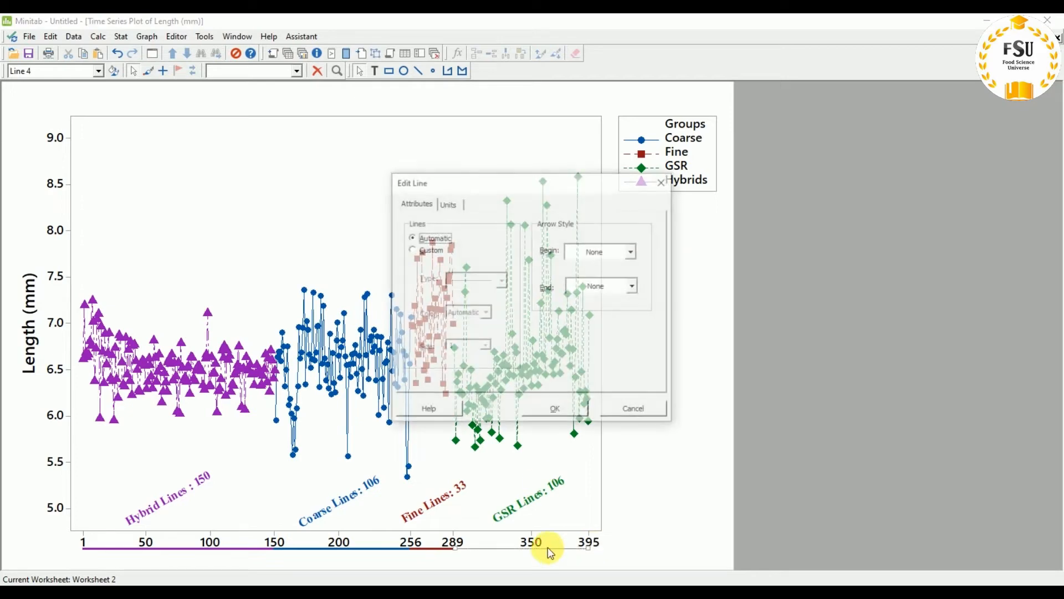
pyautogui.click(437, 253)
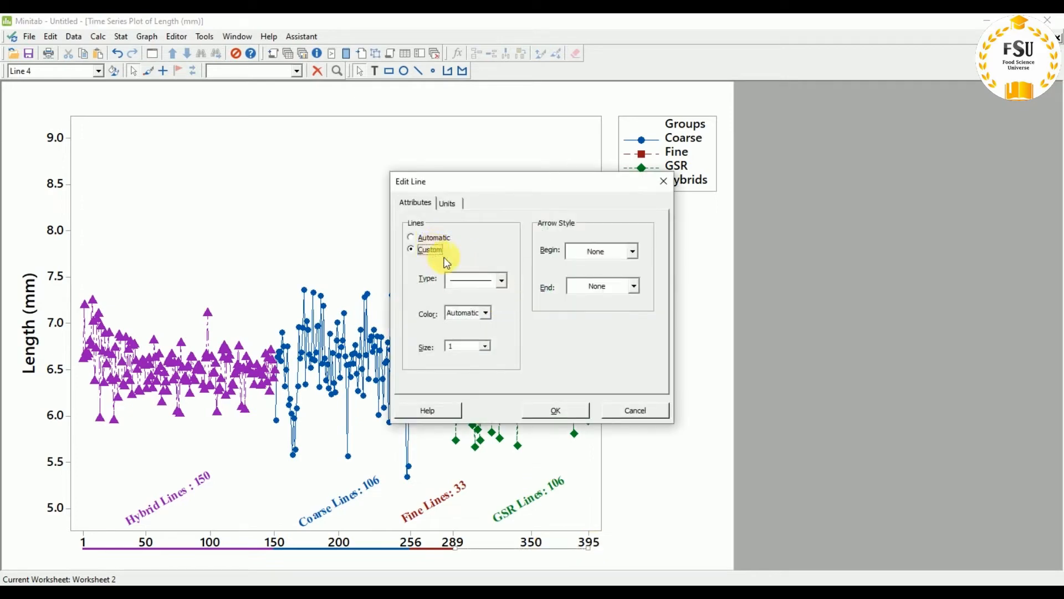
pyautogui.click(485, 312)
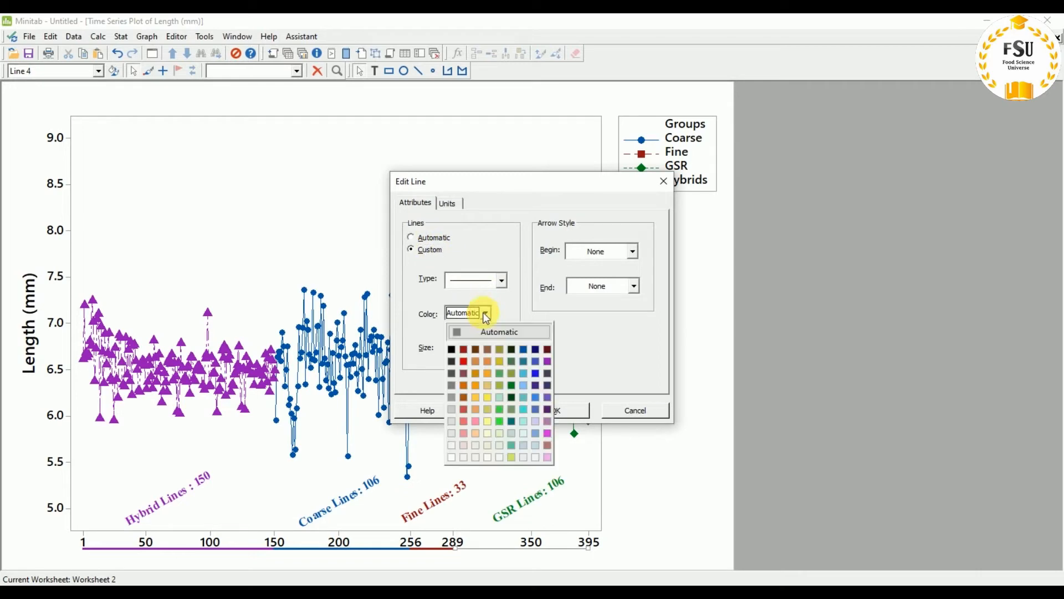
pyautogui.click(514, 364)
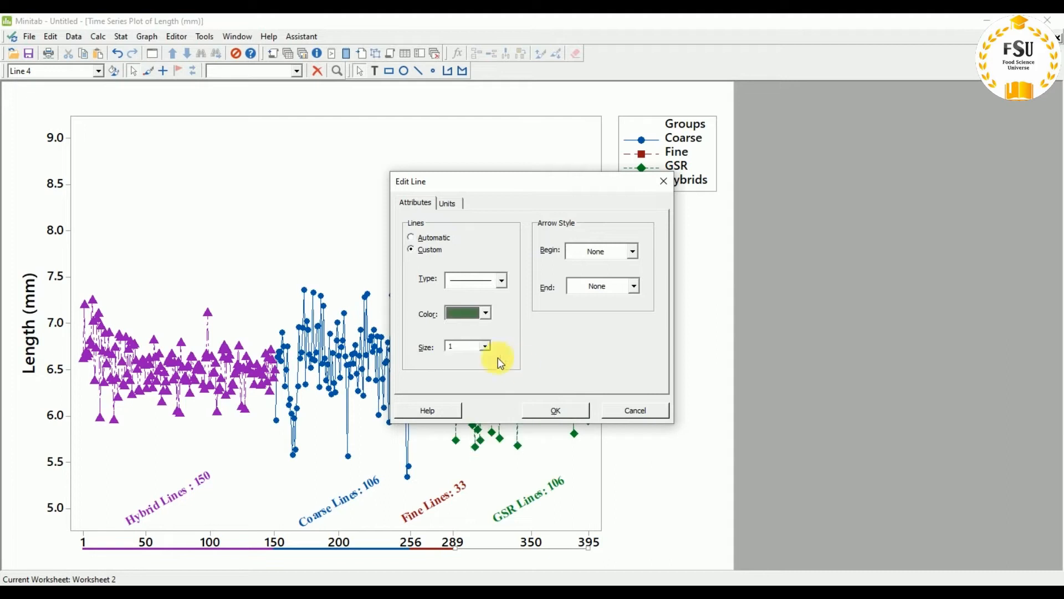
pyautogui.click(486, 346)
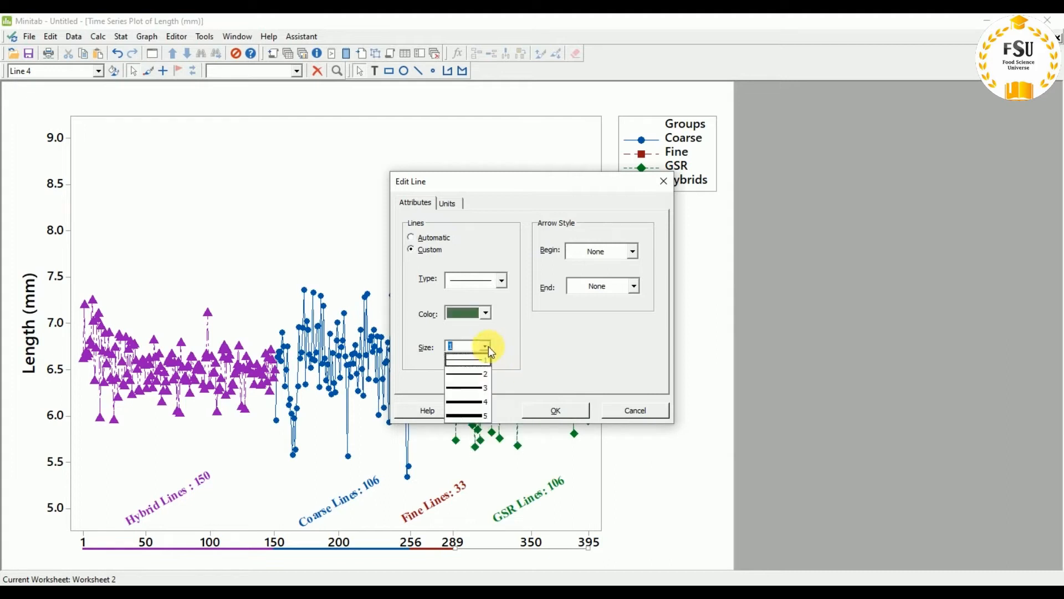
pyautogui.click(472, 388)
pyautogui.click(542, 411)
pyautogui.click(671, 442)
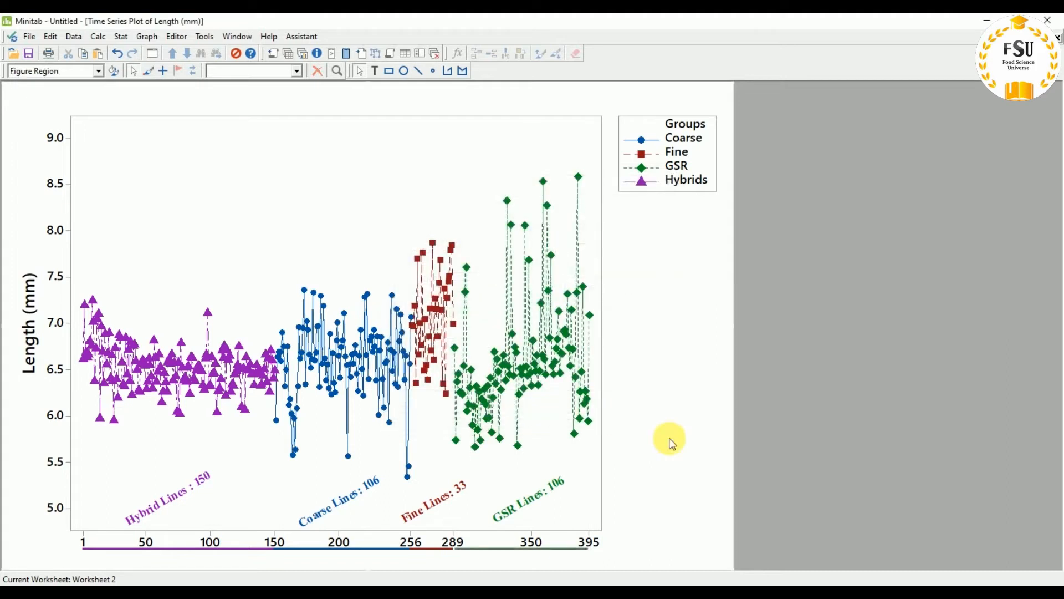
pyautogui.click(532, 550)
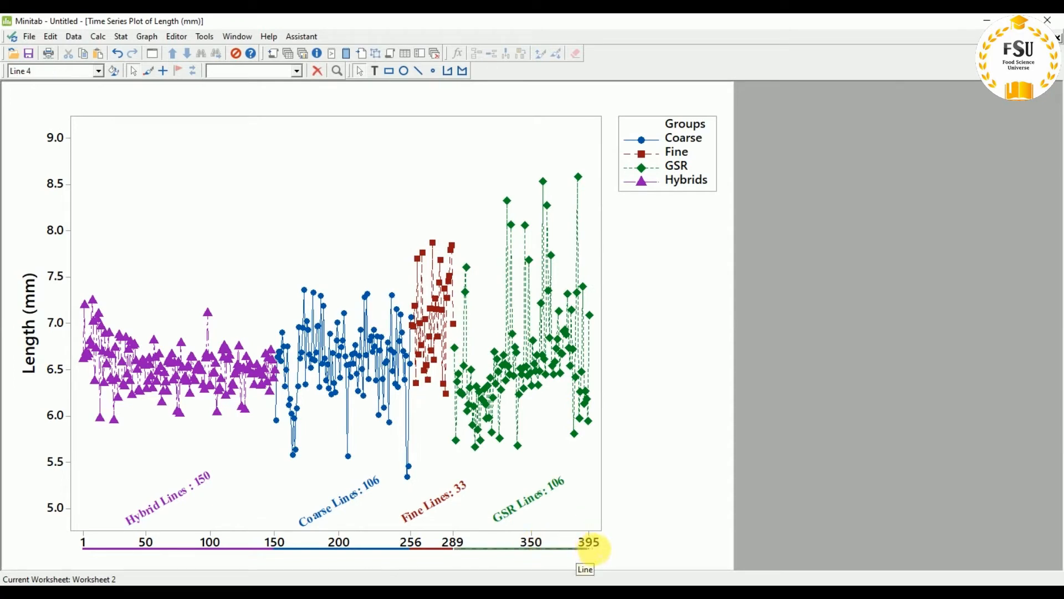
pyautogui.click(638, 539)
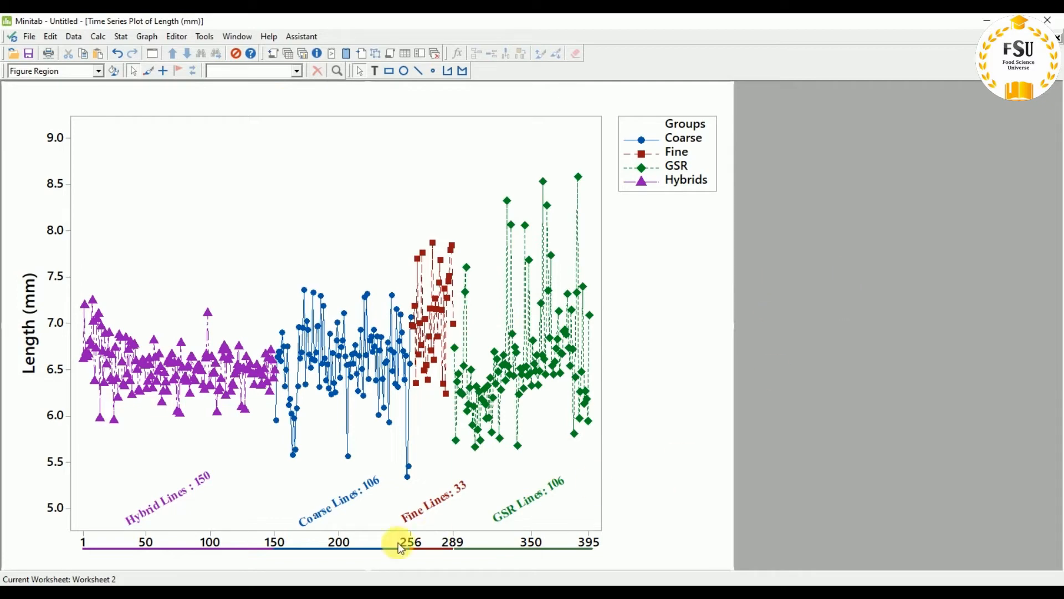
# Step: Find and open HyperSnap-DX 5
pyautogui.press('super')
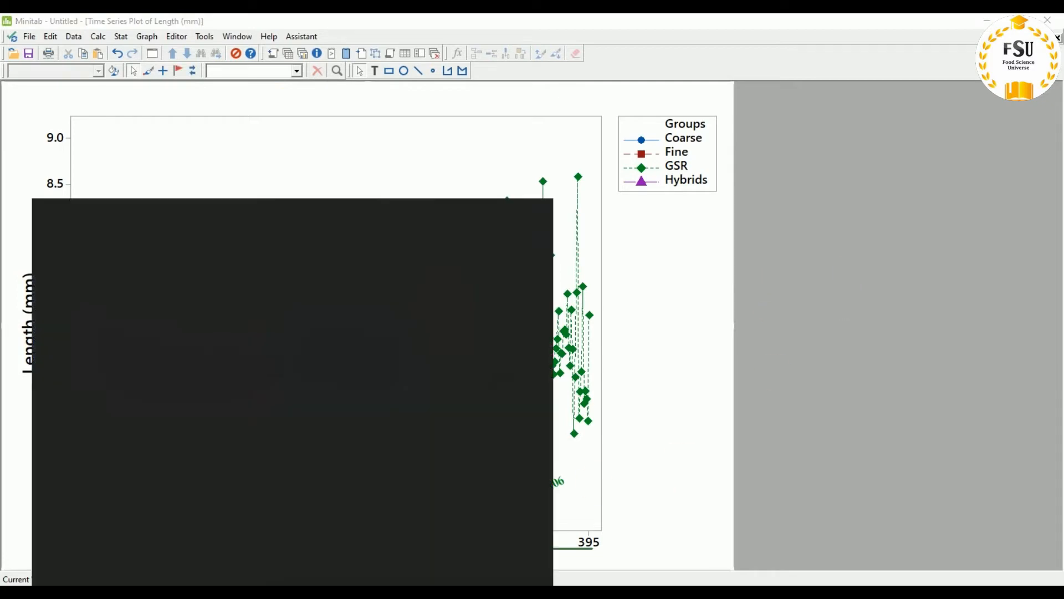
pyautogui.click(799, 238)
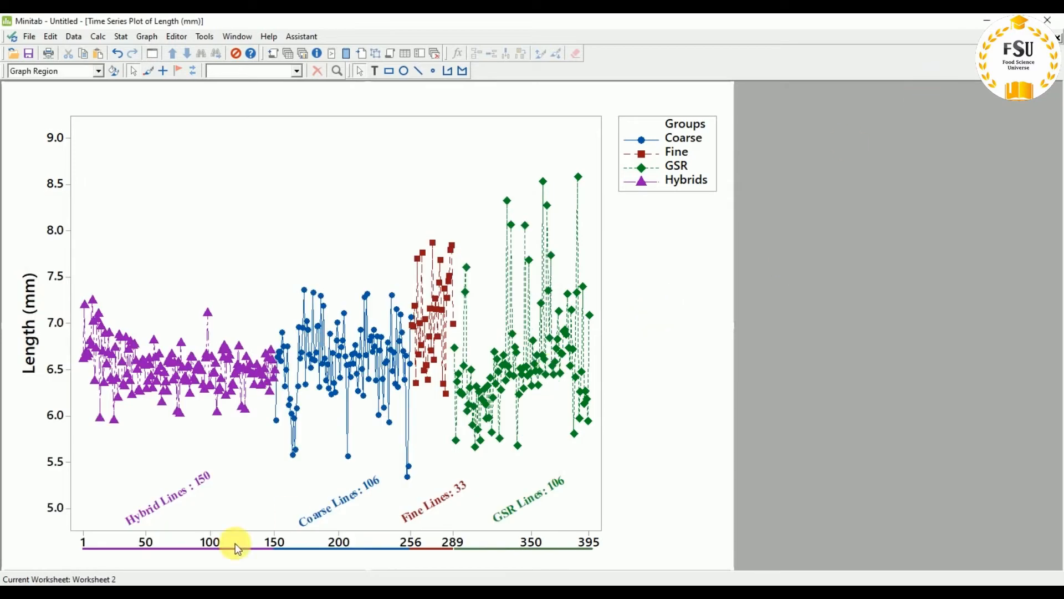
pyautogui.click(140, 597)
pyautogui.write('hyper')
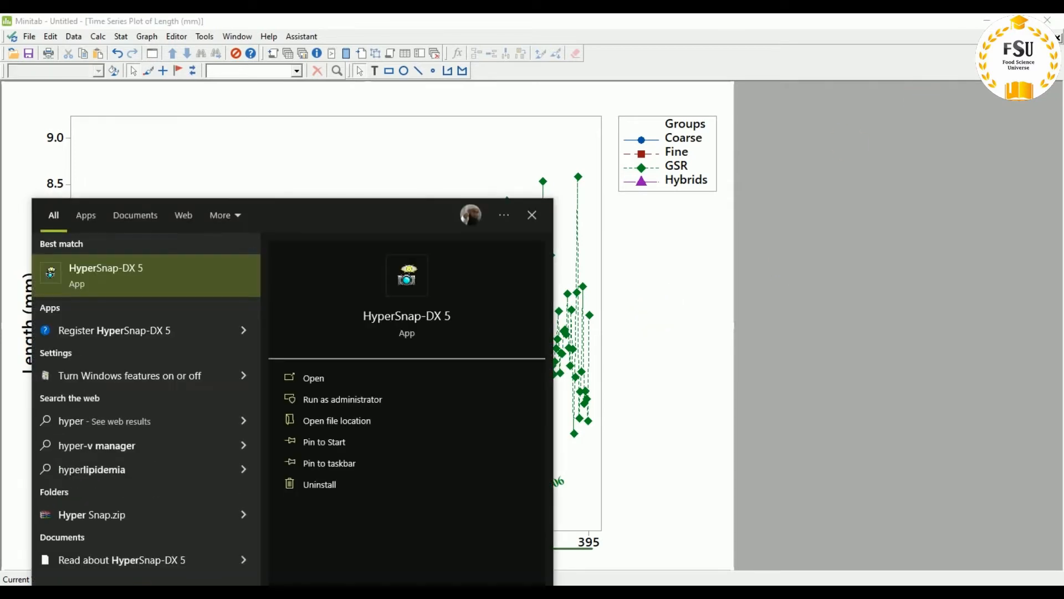
pyautogui.click(114, 277)
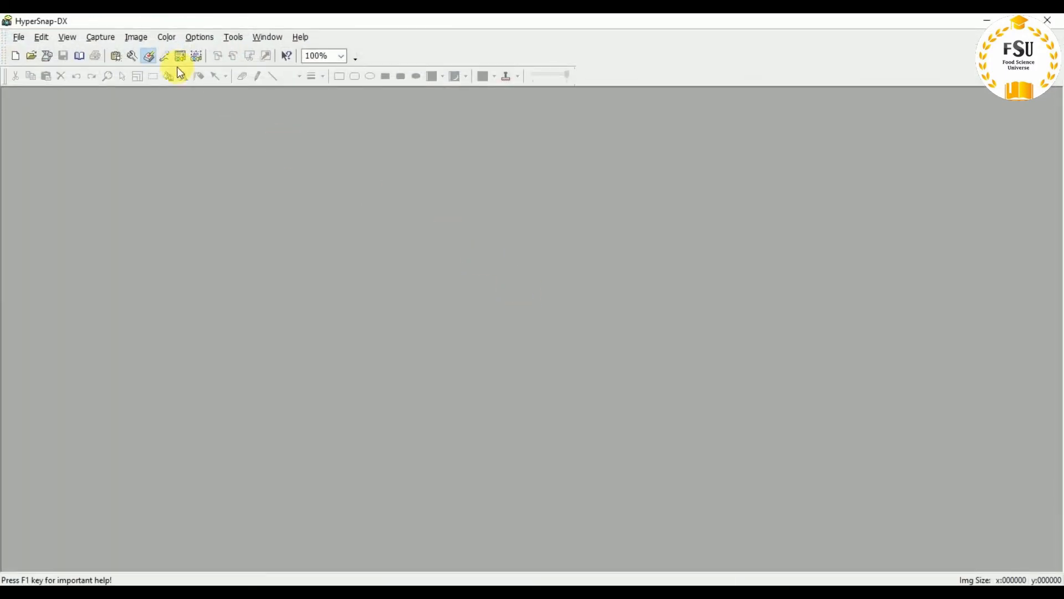
# Step: Capture a screen region of 1053x661 pixels enclosing the whole plot with its legend and coloured group lines
pyautogui.click(196, 60)
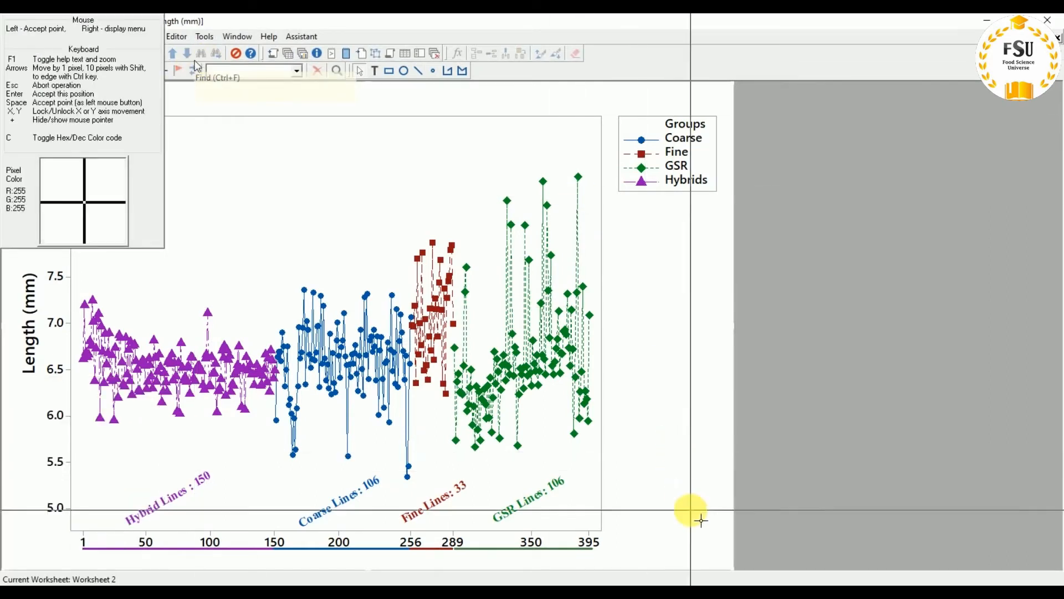
pyautogui.click(718, 551)
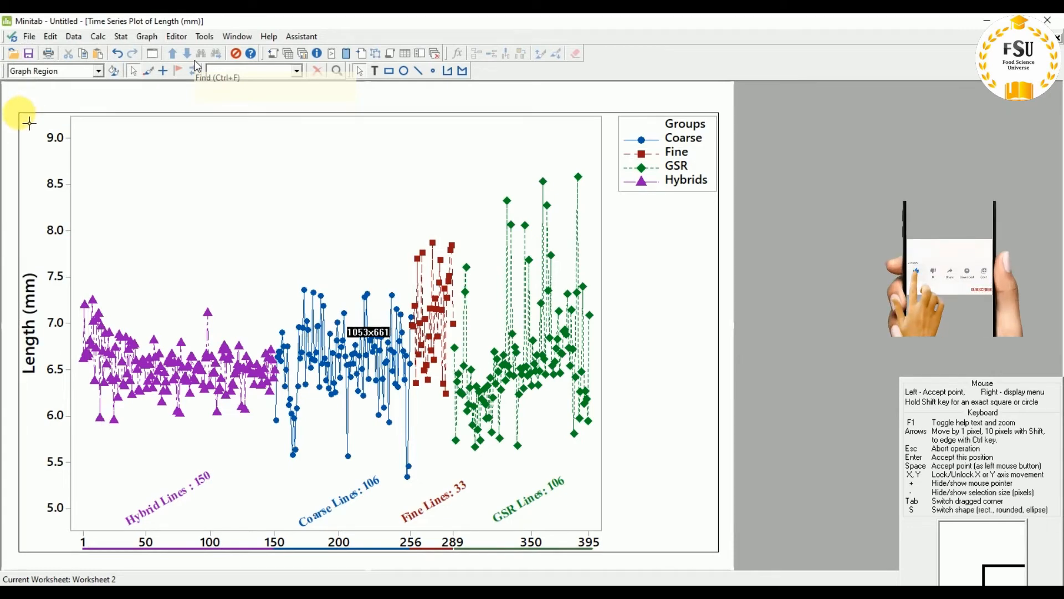
pyautogui.click(29, 123)
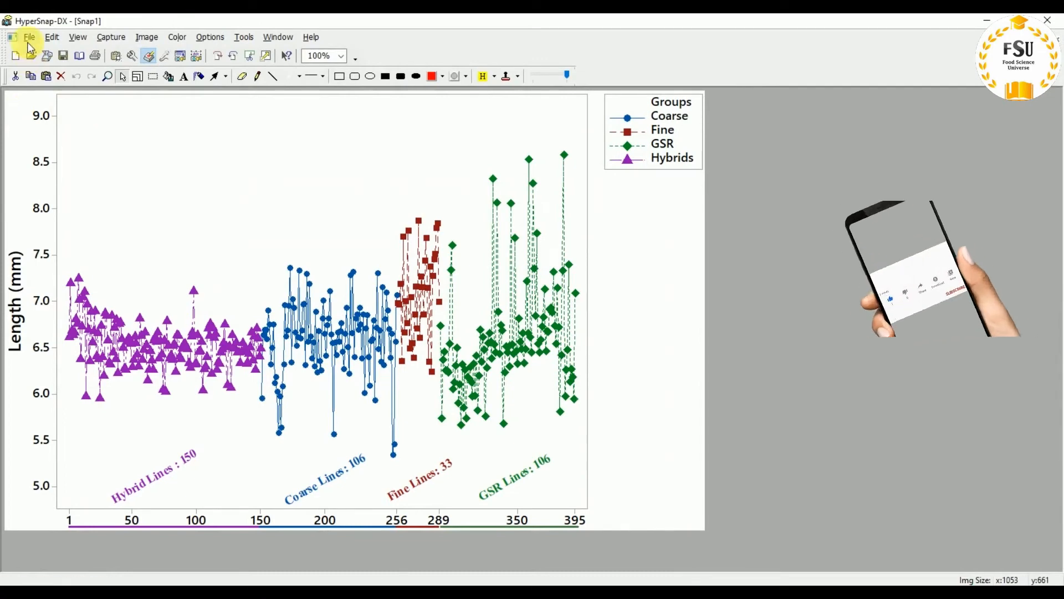
# Step: Save the captured image to the Desktop as a PNG file named Demo, dismissing the low-battery notice
pyautogui.click(29, 39)
pyautogui.click(490, 306)
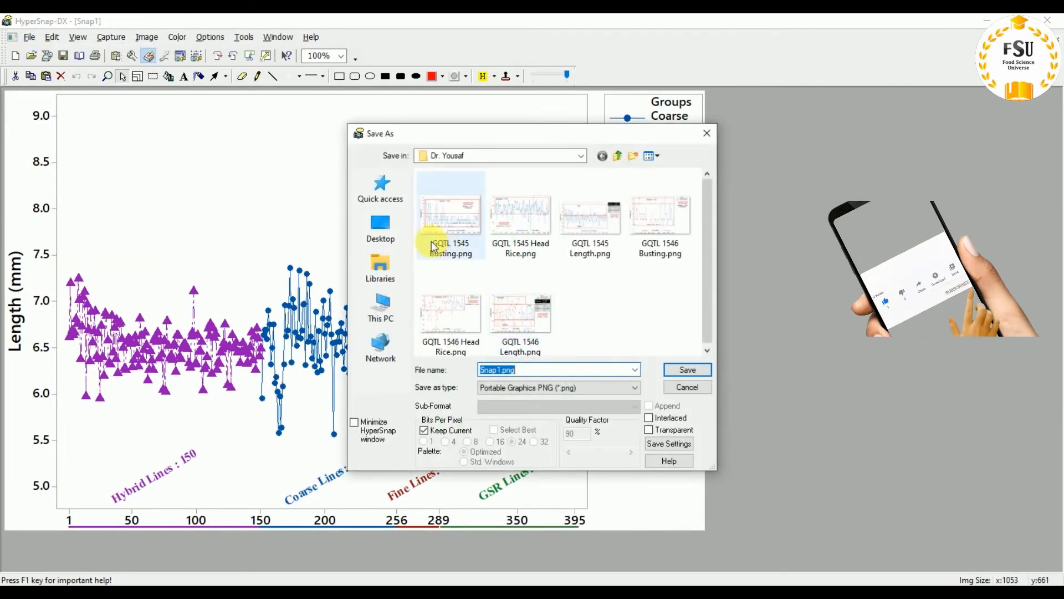
pyautogui.click(380, 226)
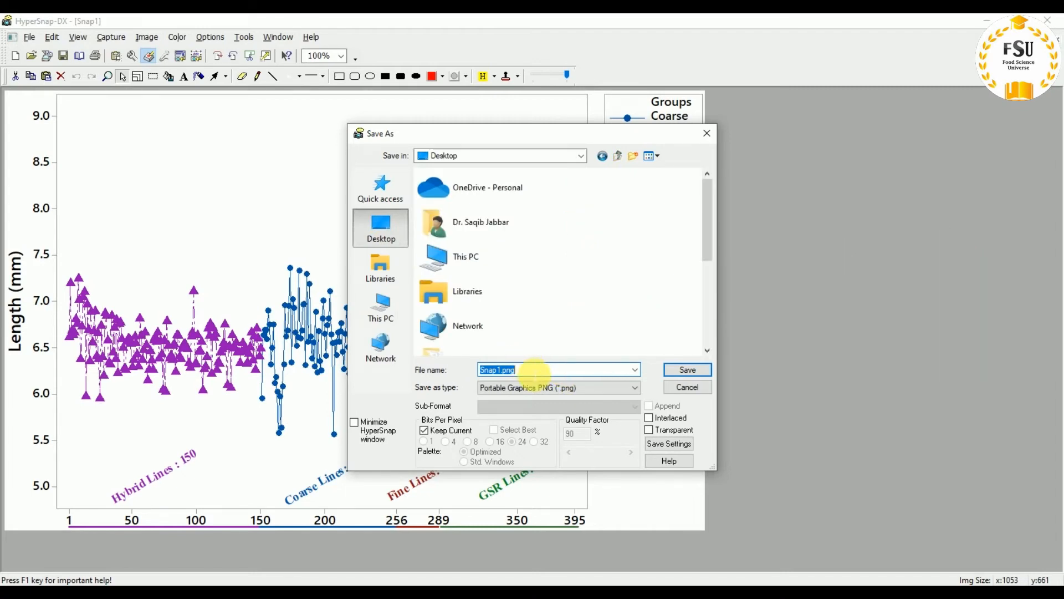
pyautogui.write('Demo')
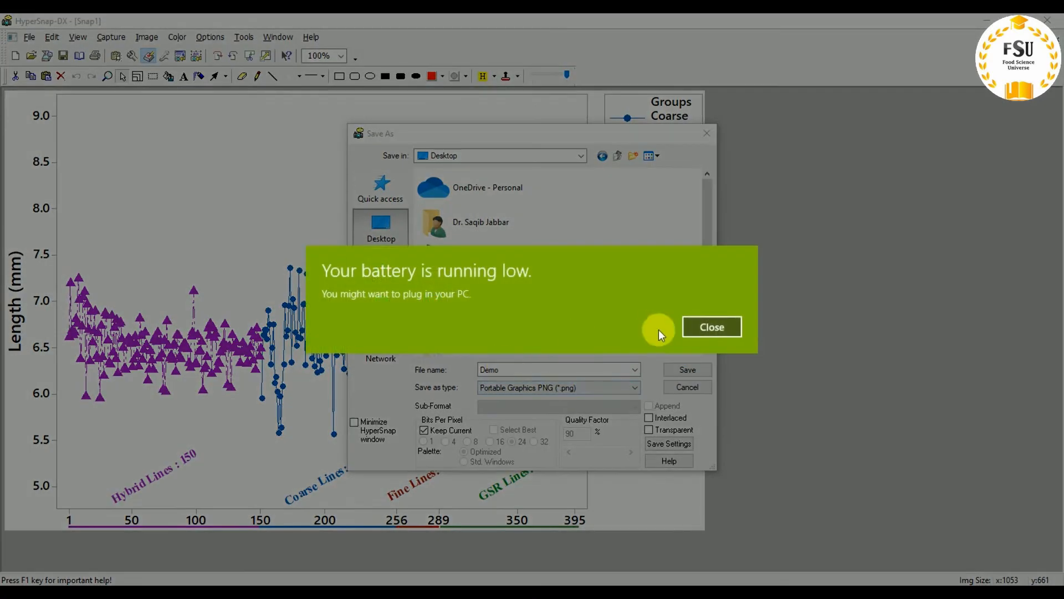
pyautogui.click(704, 326)
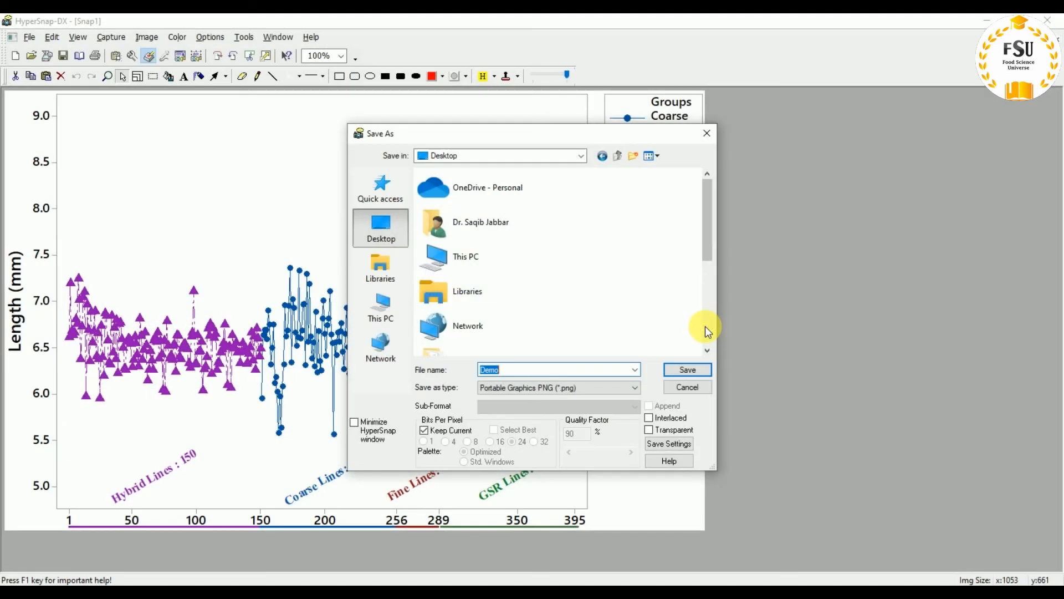
pyautogui.click(679, 378)
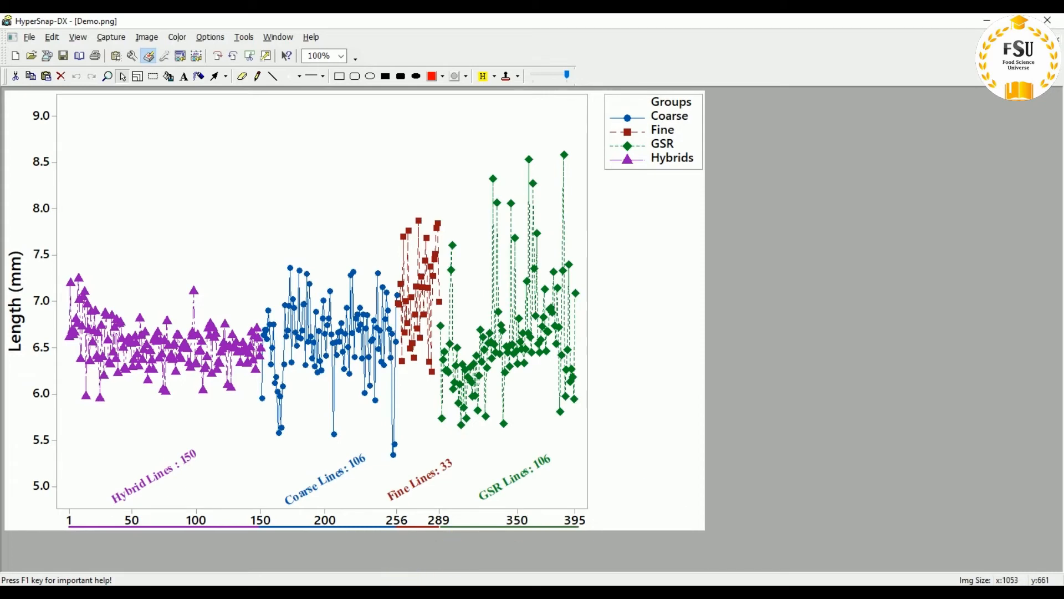
# Step: Switch to Paint, maximize its window, and paste in Demo.png from the Desktop
pyautogui.click(407, 535)
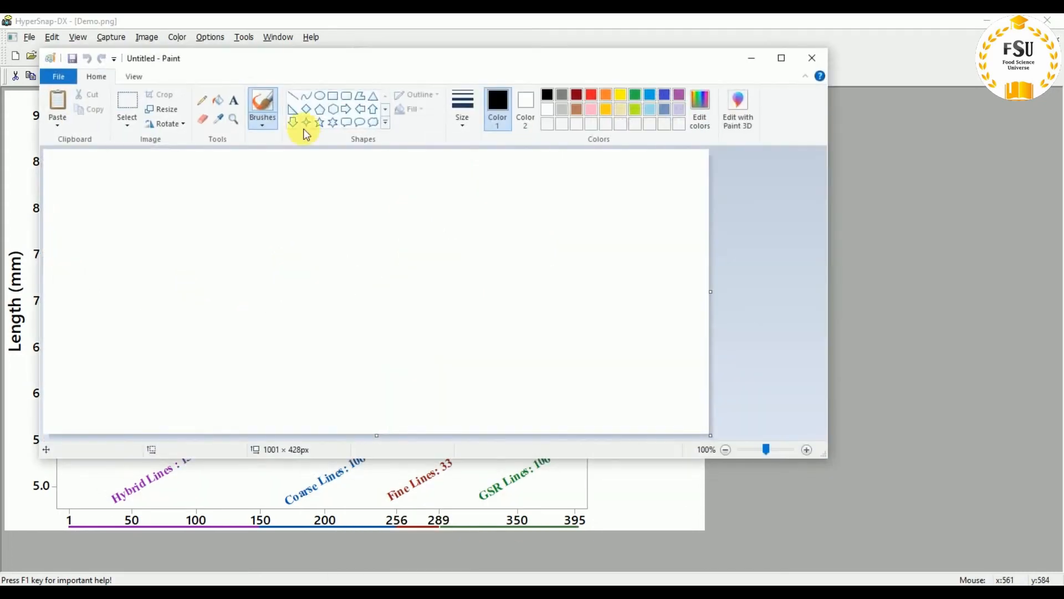
pyautogui.click(781, 58)
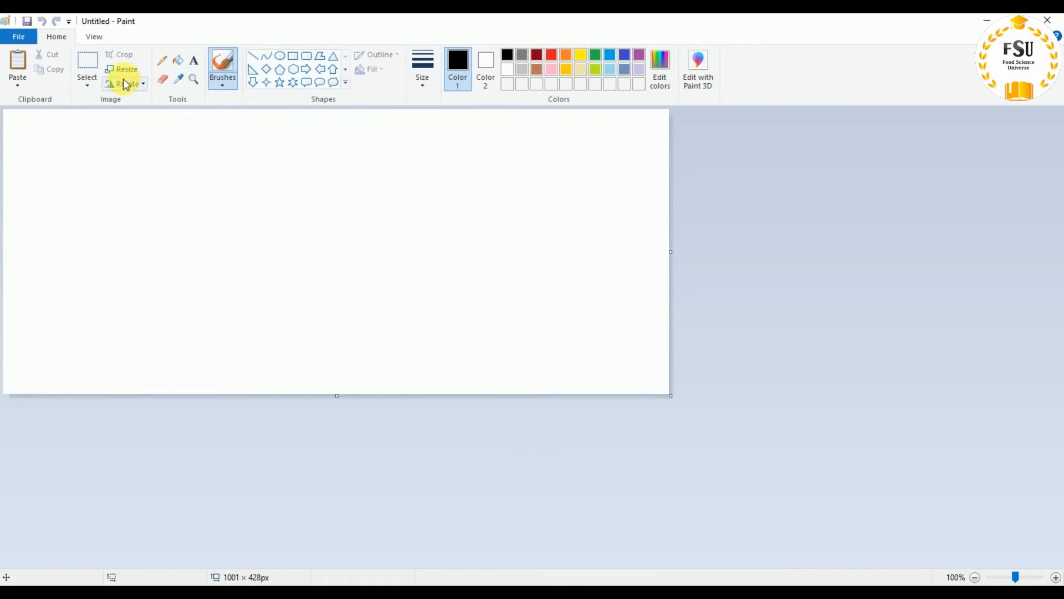
pyautogui.click(18, 83)
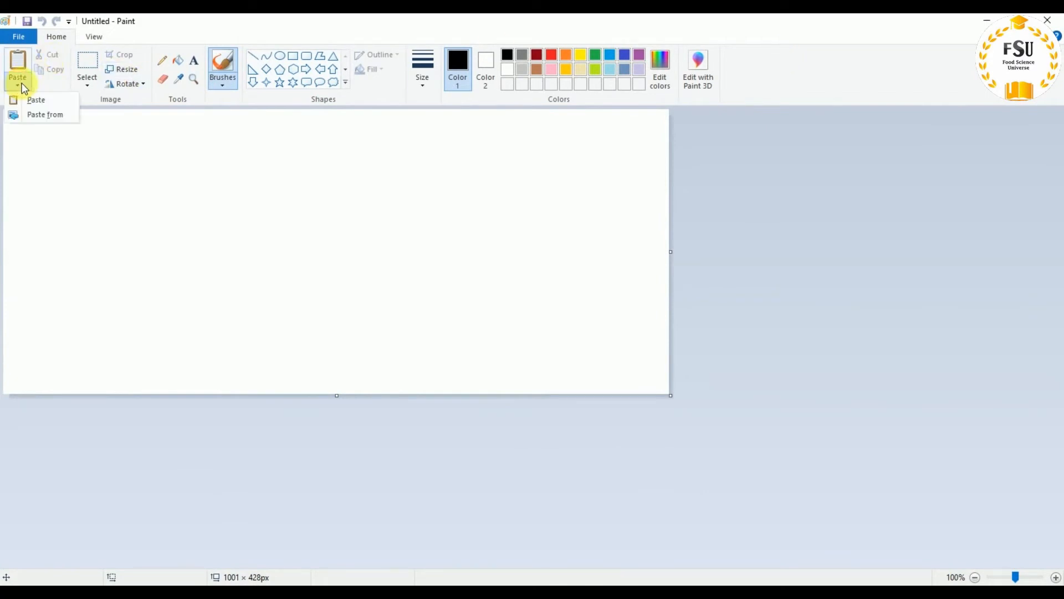
pyautogui.click(29, 114)
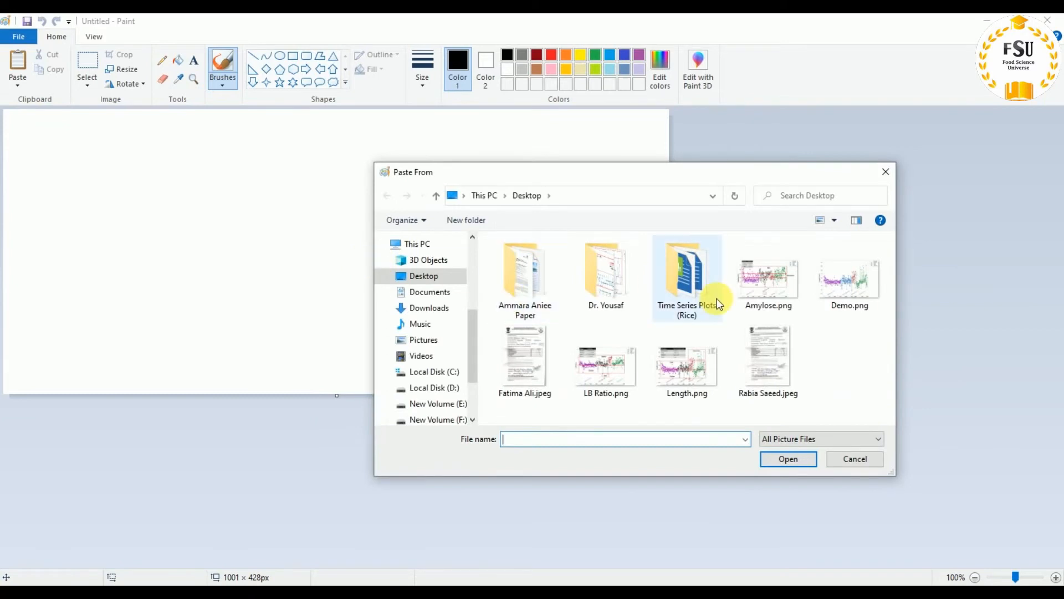
pyautogui.doubleClick(855, 282)
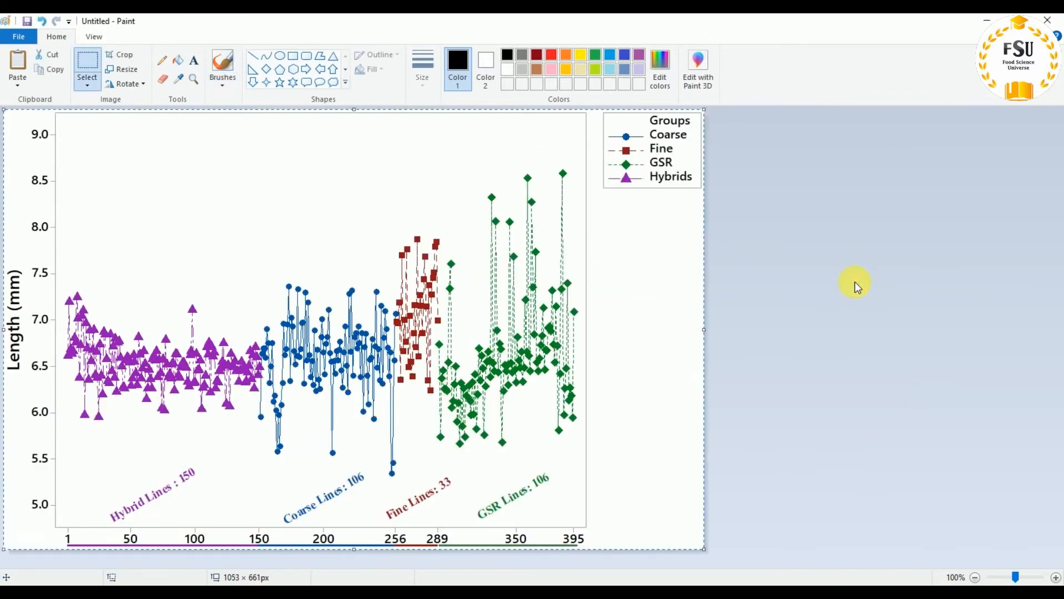
pyautogui.click(854, 282)
# Step: Check the annotated example plot in PowerPoint and the grain length category table in Excel, and return to Paint
pyautogui.click(446, 591)
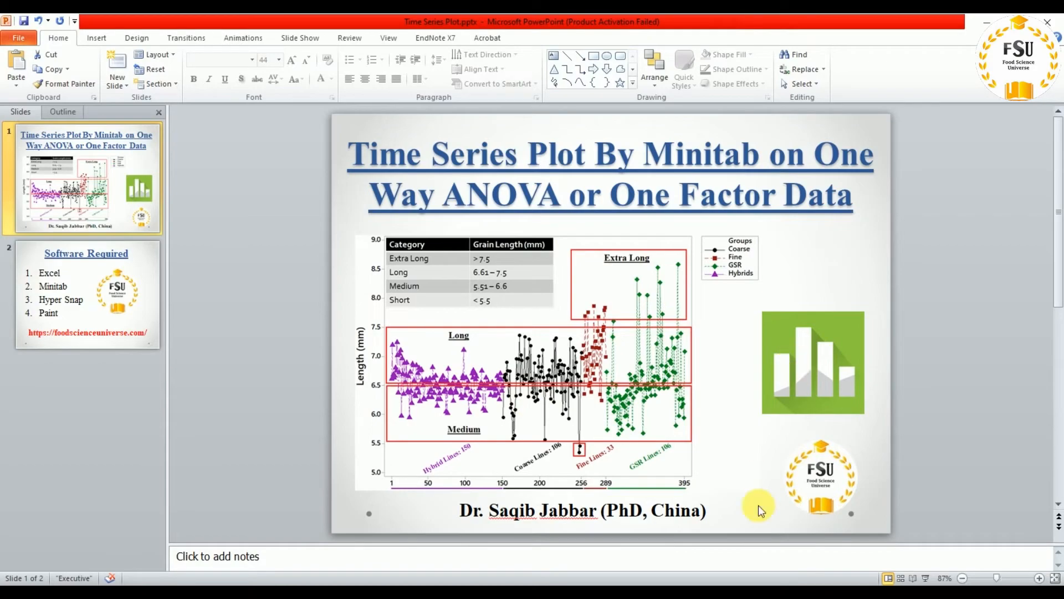
pyautogui.click(412, 582)
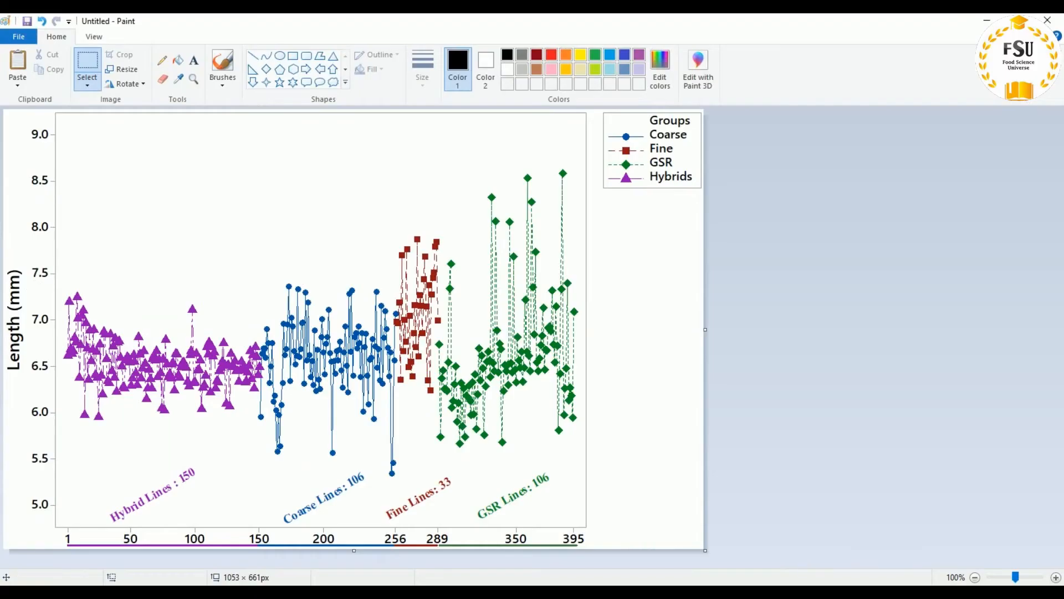
pyautogui.hotkey('alt', 'Tab')
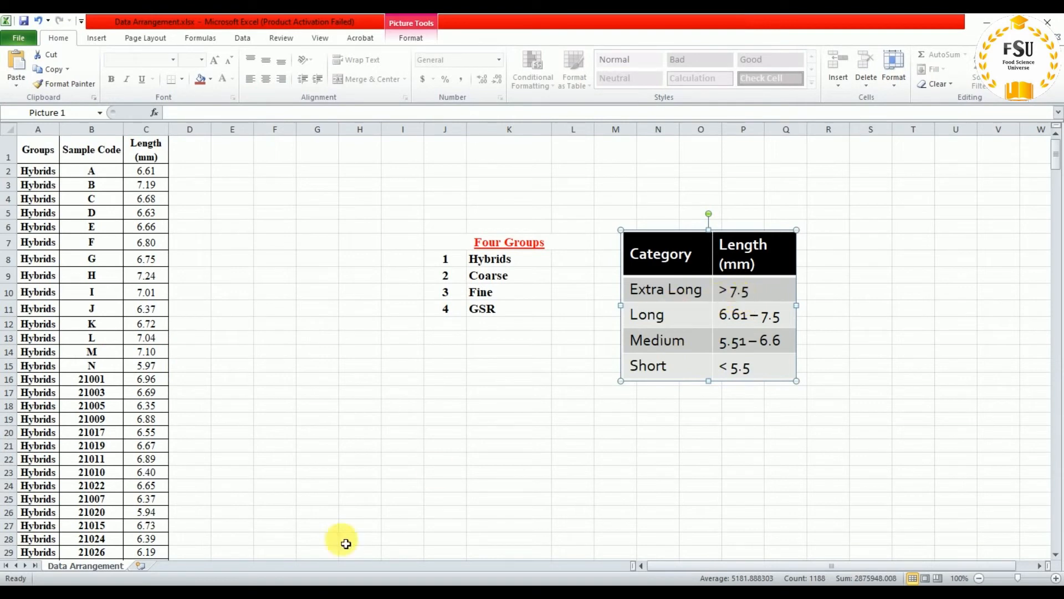
pyautogui.click(310, 583)
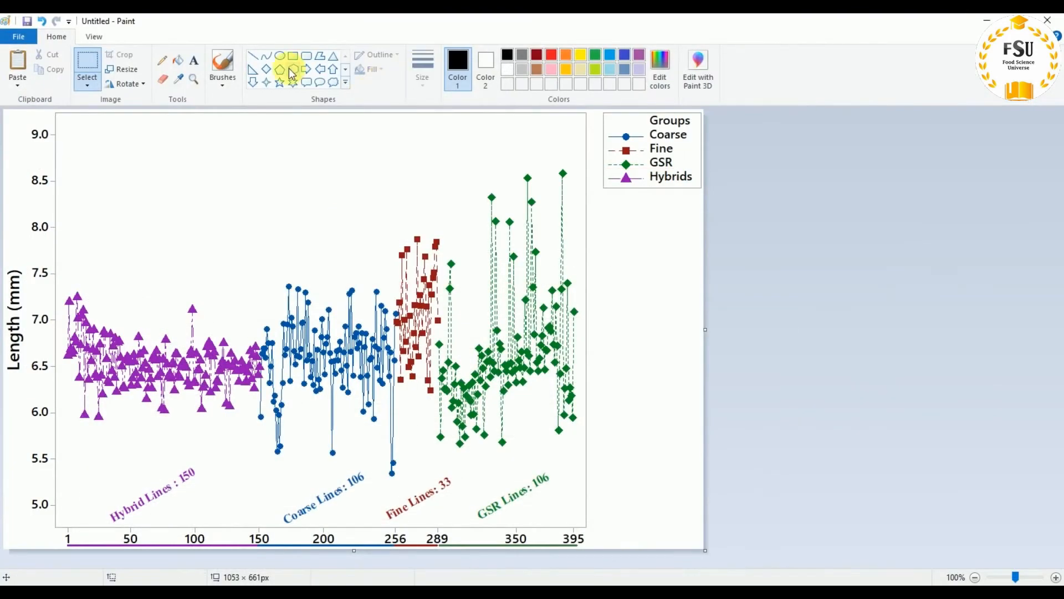
# Step: Draw a red rectangle about 765 × 184 px in the second-thinnest line width around the plot area above 7.5 mm
pyautogui.click(290, 56)
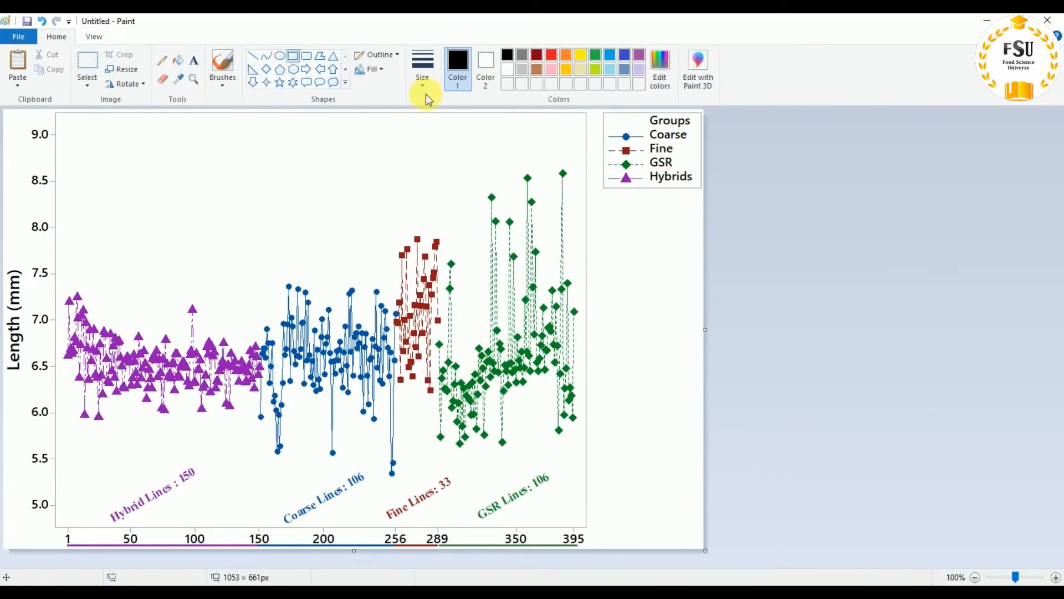
pyautogui.click(552, 56)
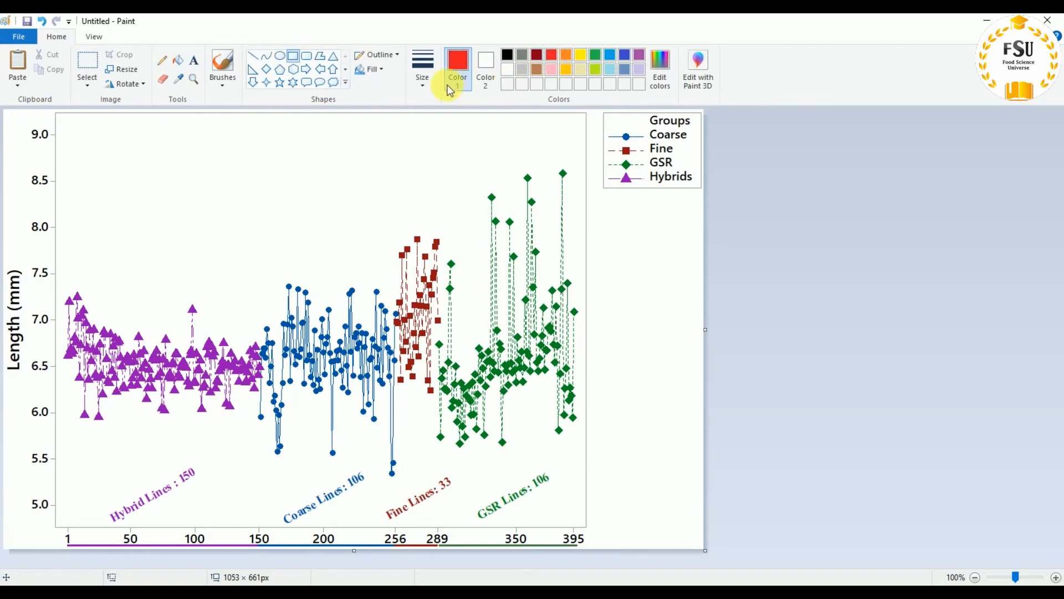
pyautogui.click(424, 84)
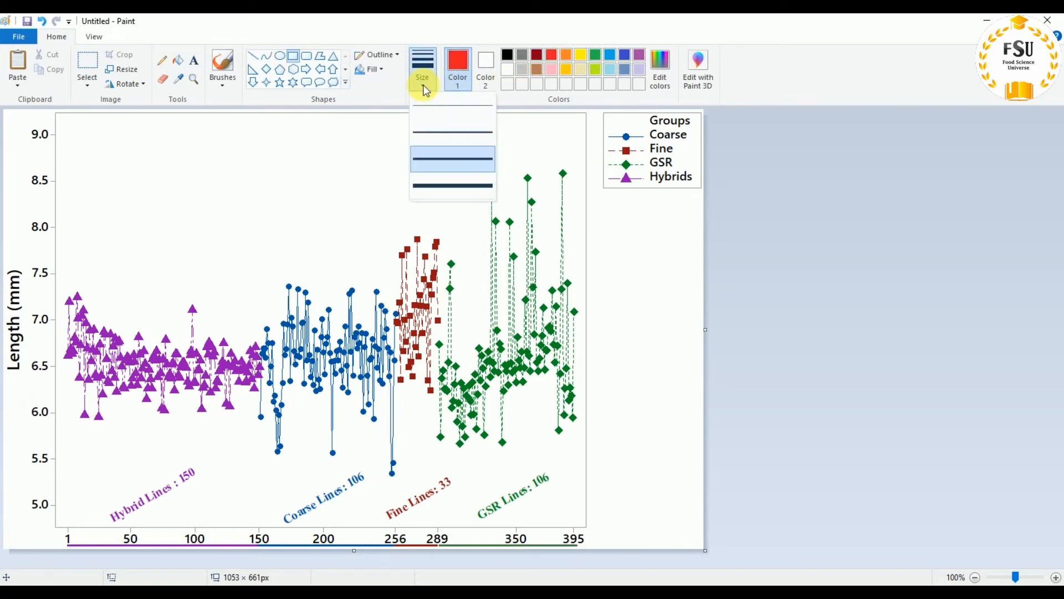
pyautogui.click(425, 128)
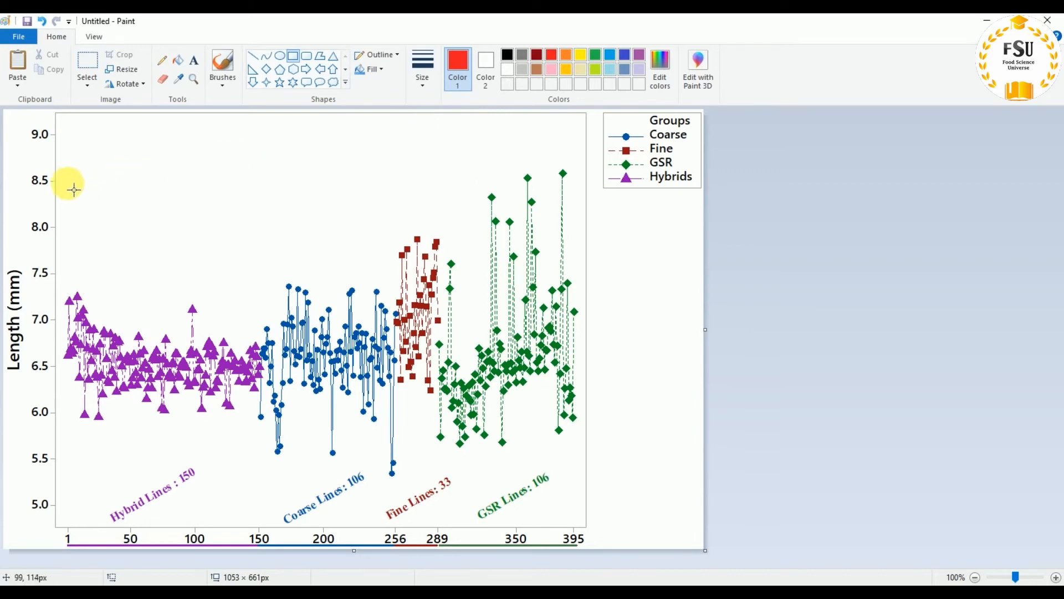
pyautogui.moveTo(71, 159)
pyautogui.mouseDown()
pyautogui.moveTo(390, 253)
pyautogui.moveTo(571, 257)
pyautogui.moveTo(579, 281)
pyautogui.mouseUp()
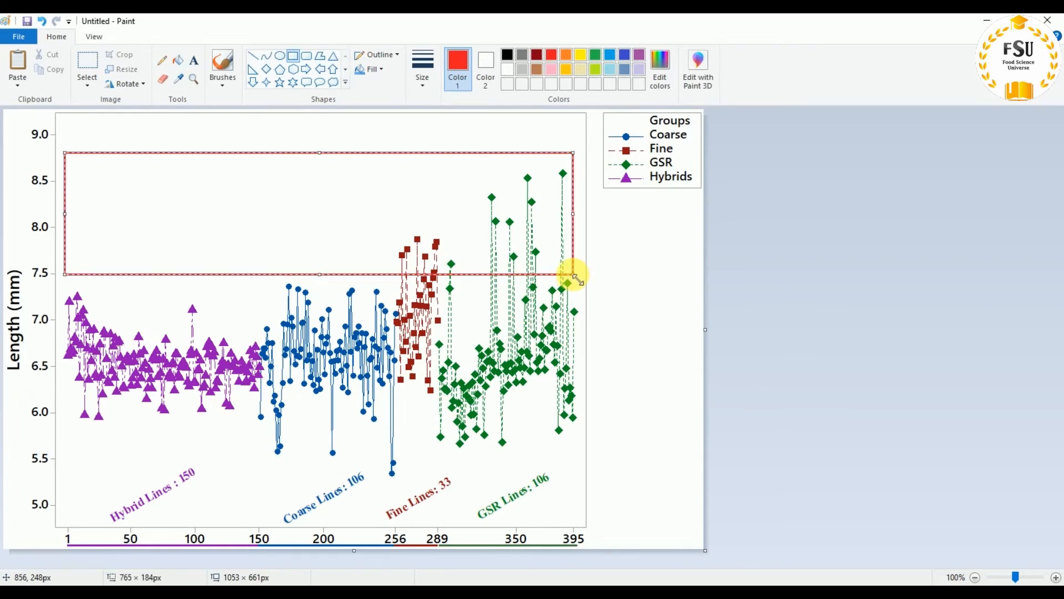
pyautogui.click(673, 267)
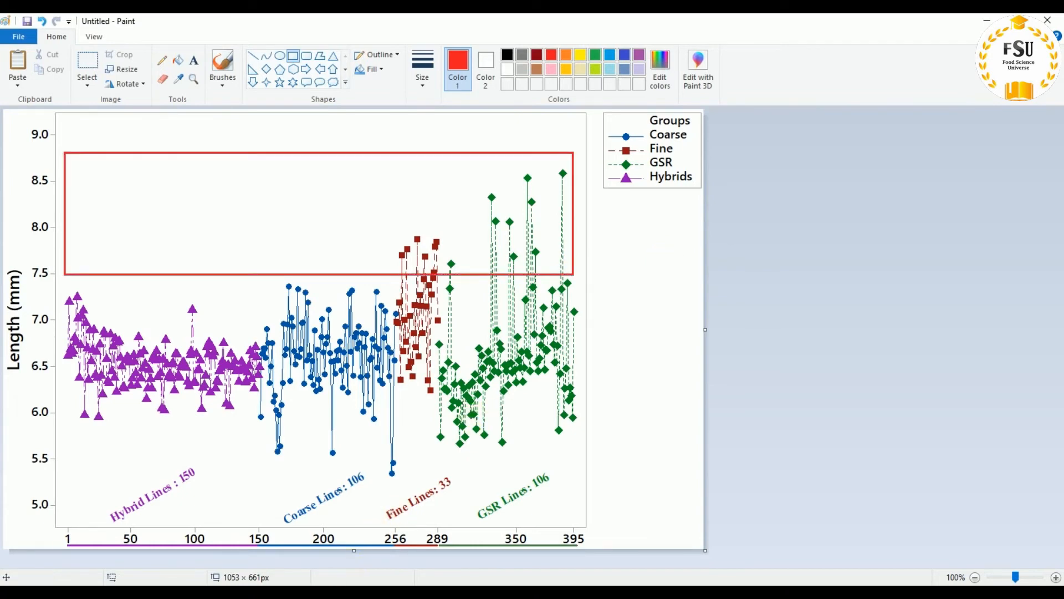
# Step: Check the length category table in Excel, then draw a red rectangle about 776 × 126 px around the Long range, 6.61–7.5 mm, in Paint
pyautogui.hotkey('alt', 'Tab')
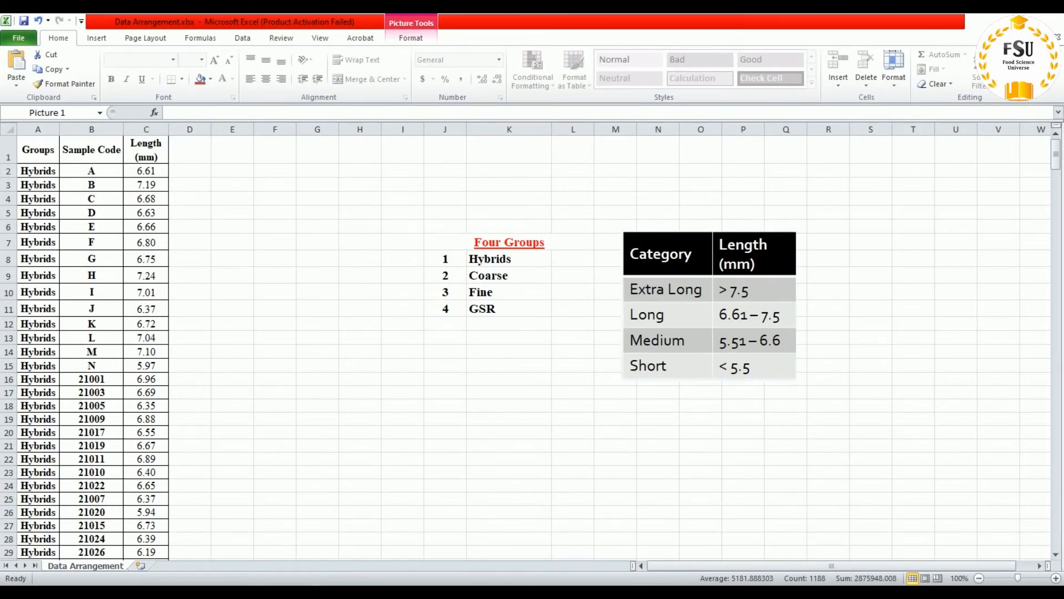
pyautogui.hotkey('alt', 'Tab')
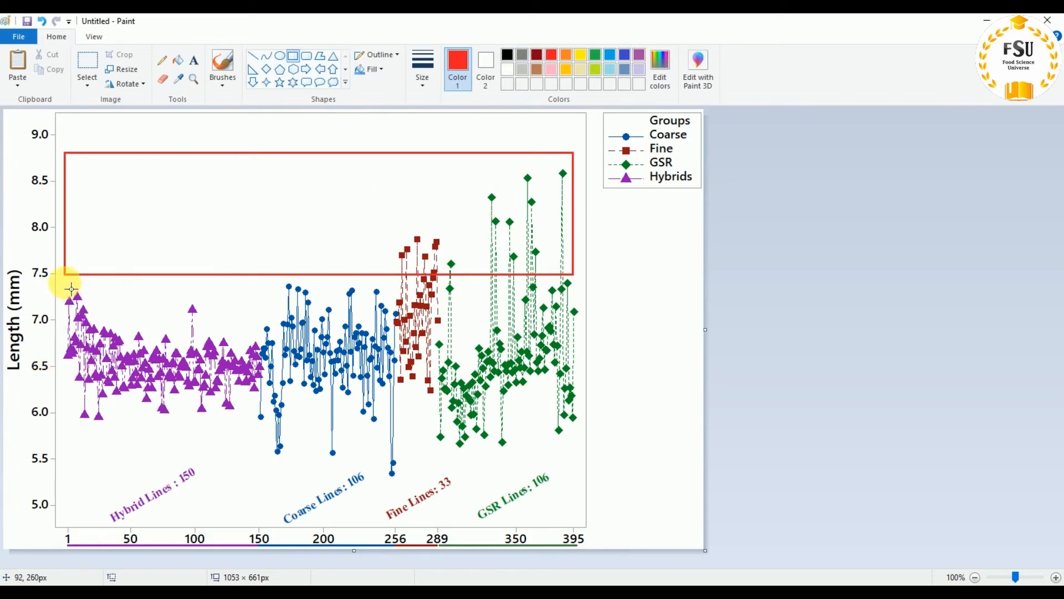
pyautogui.moveTo(71, 284); pyautogui.dragTo(585, 366)
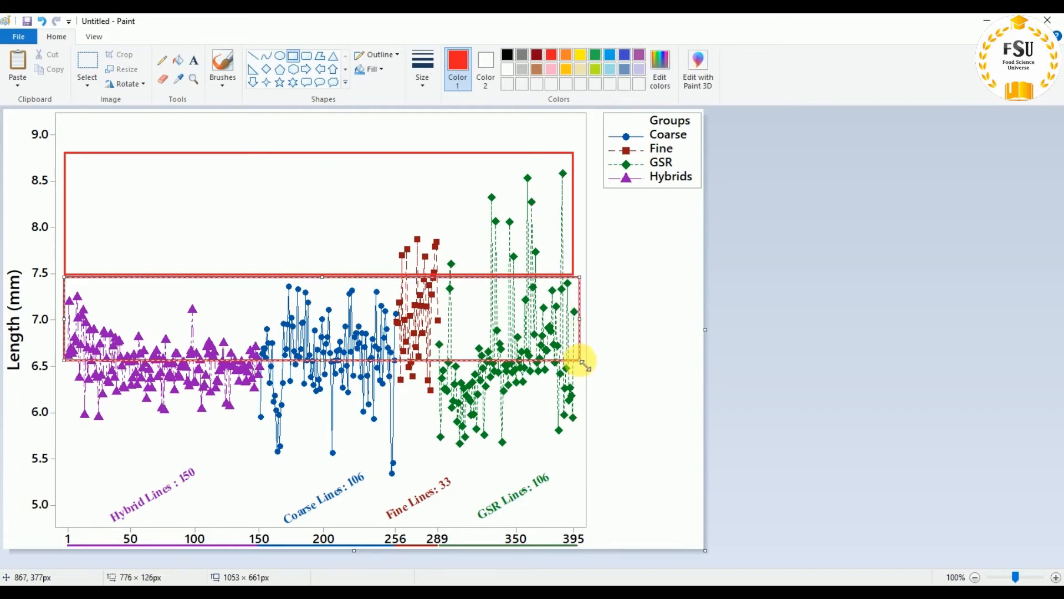
pyautogui.click(422, 69)
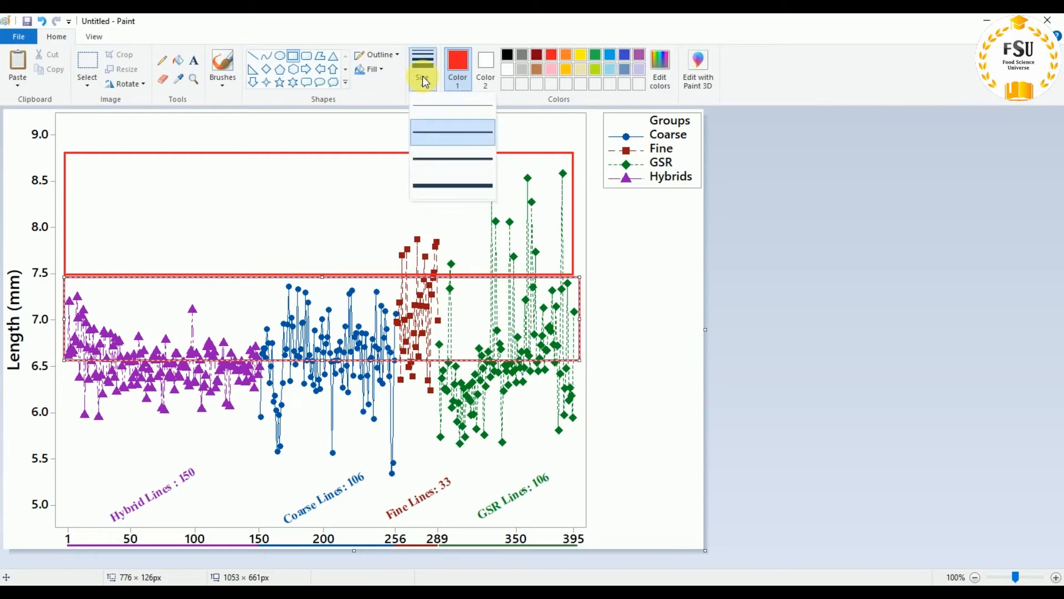
pyautogui.click(392, 335)
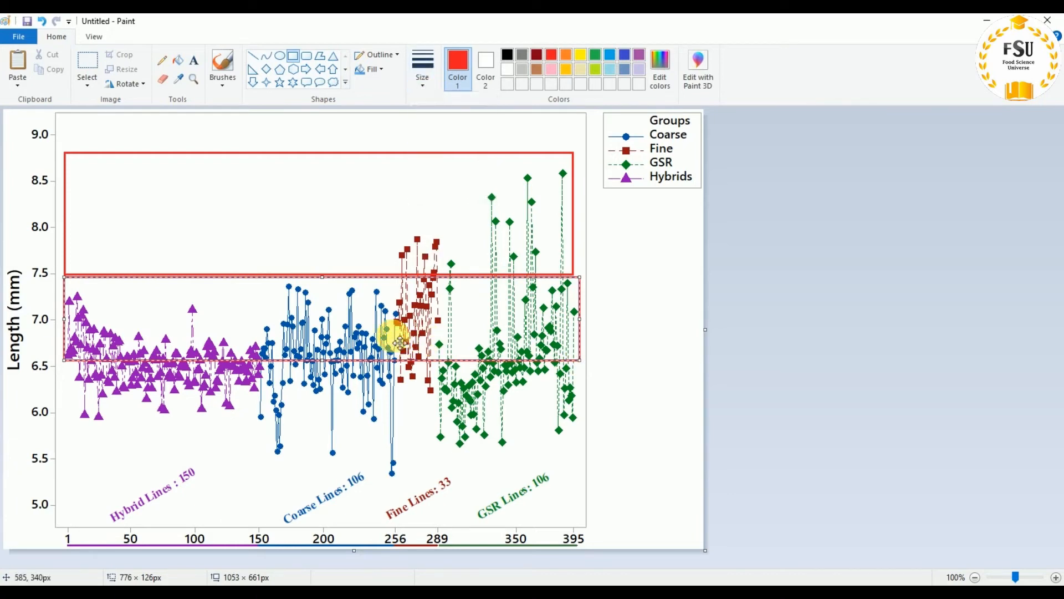
pyautogui.click(223, 425)
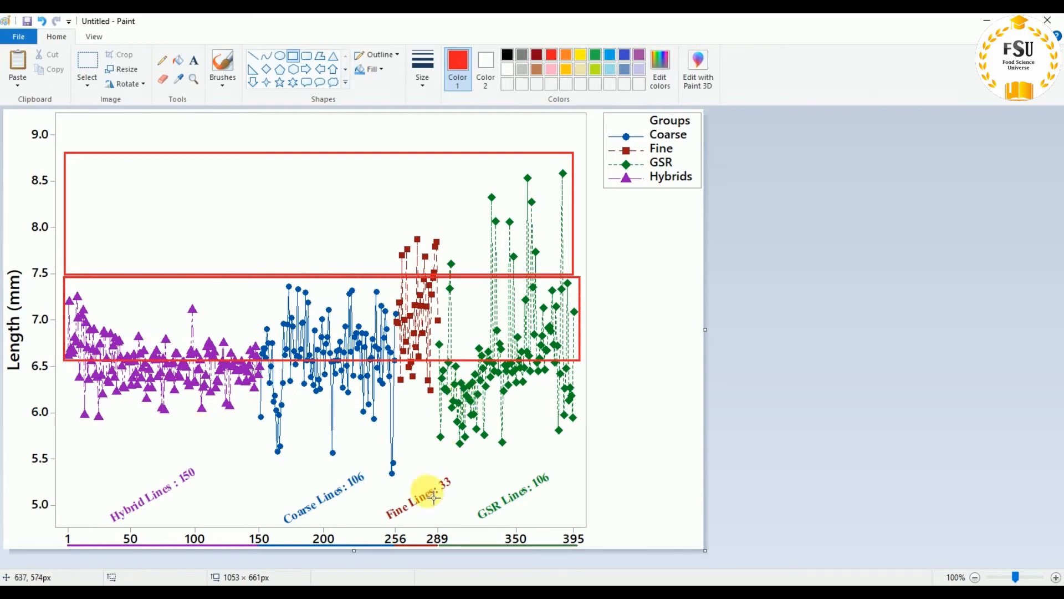
# Step: Check the table in Excel again and draw a red rectangle about 777 × 147 px around the Medium range, 5.51–6.6 mm, in Paint
pyautogui.hotkey('alt', 'Tab')
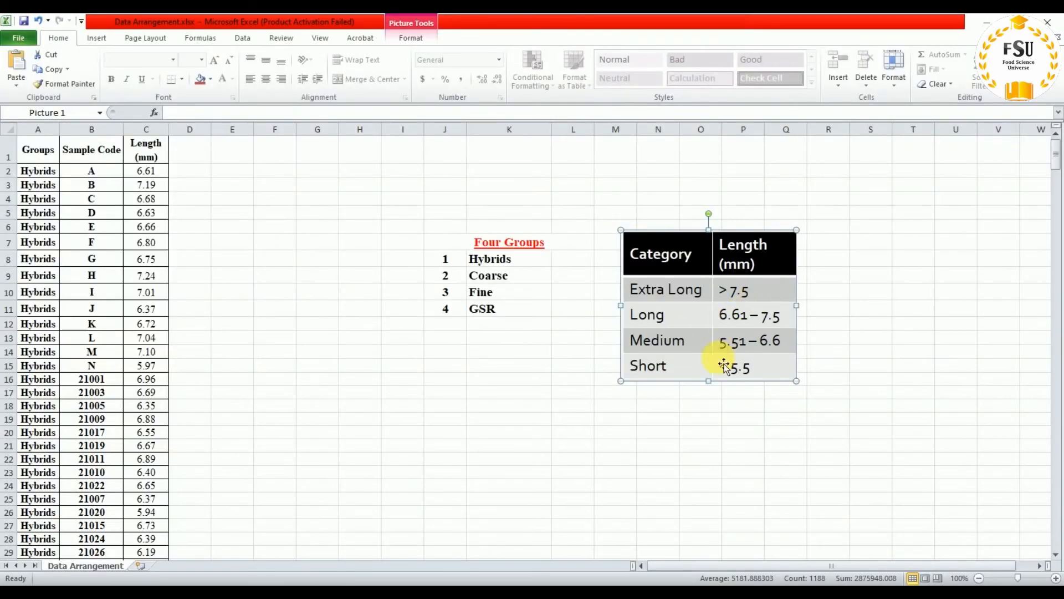
pyautogui.hotkey('alt', 'Tab')
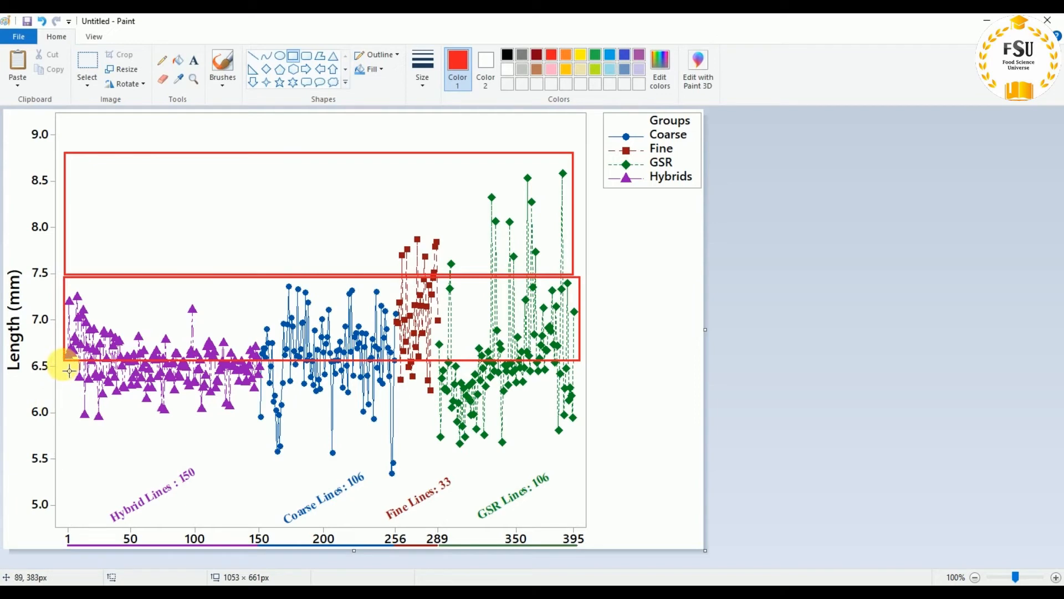
pyautogui.moveTo(70, 368)
pyautogui.mouseDown()
pyautogui.moveTo(242, 442)
pyautogui.moveTo(511, 475)
pyautogui.moveTo(567, 458)
pyautogui.moveTo(585, 465)
pyautogui.mouseUp()
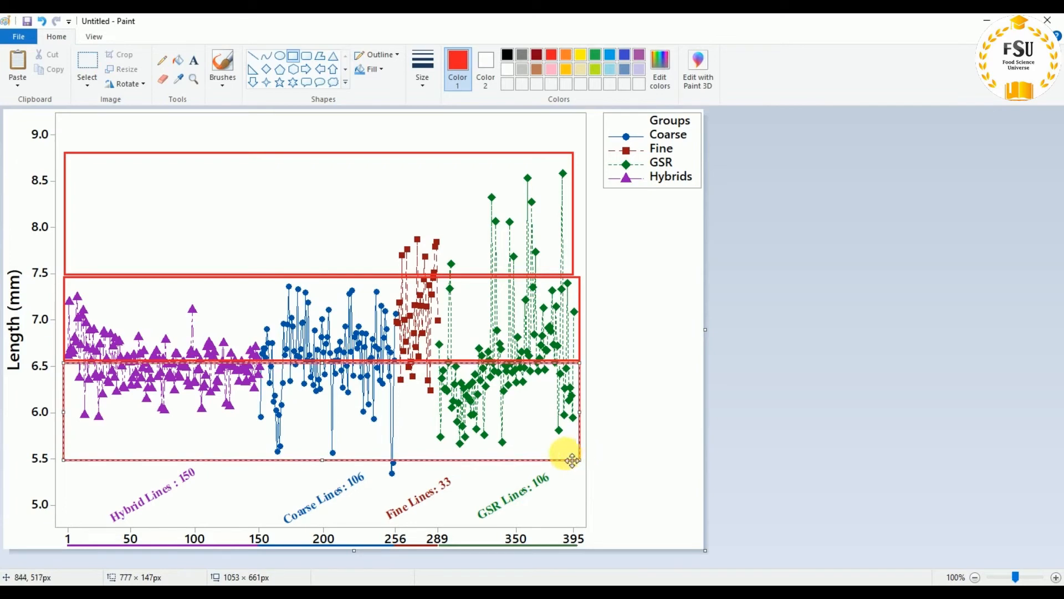
pyautogui.click(634, 445)
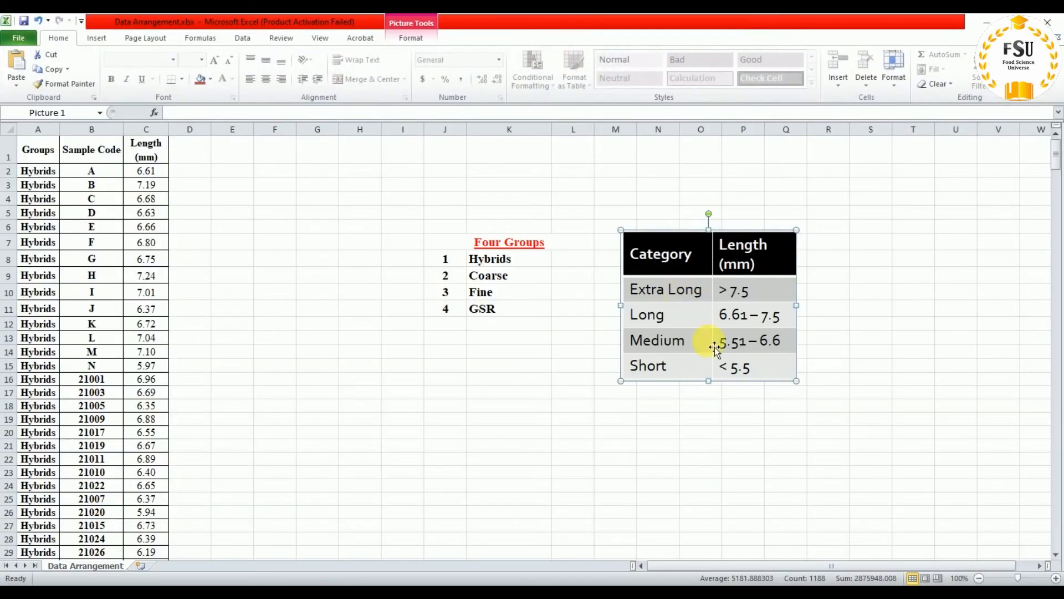
# Step: Draw a small red rectangle about 24 × 27 px around the Coarse points below 5.5 mm in Paint
pyautogui.click(726, 368)
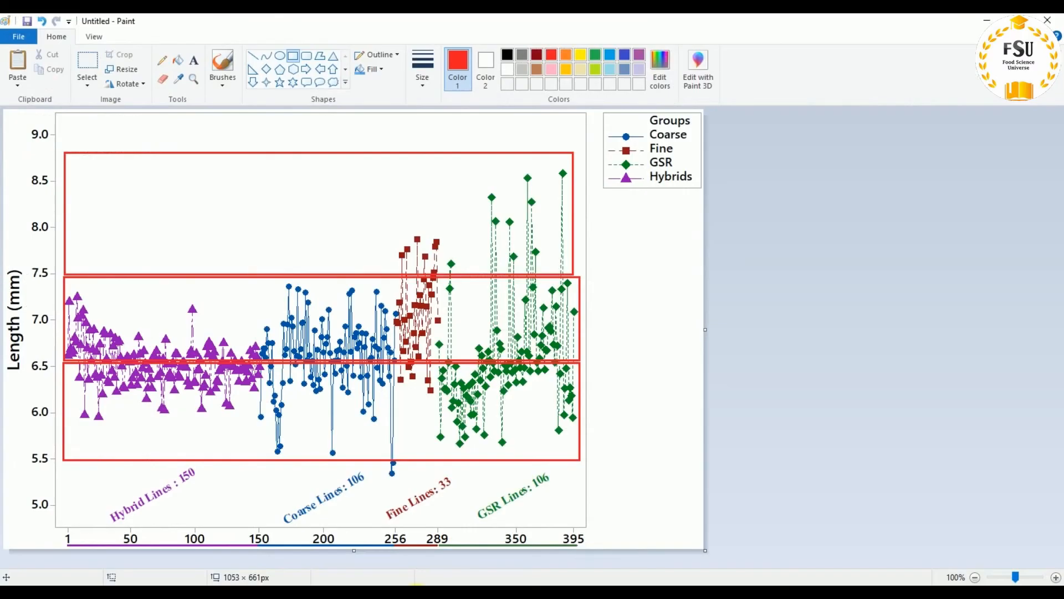
pyautogui.moveTo(388, 462); pyautogui.dragTo(397, 477)
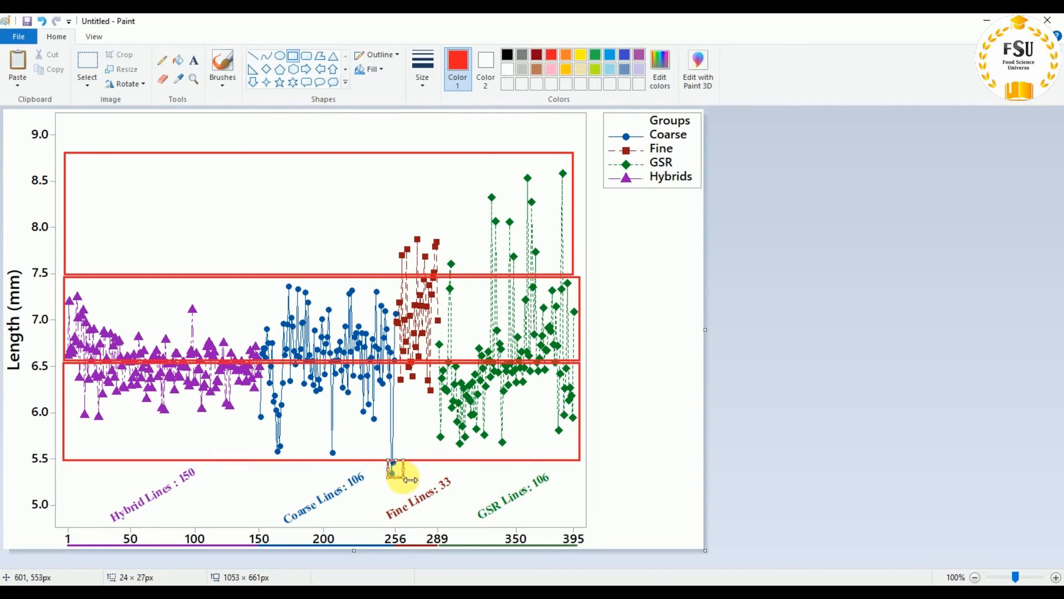
pyautogui.click(506, 482)
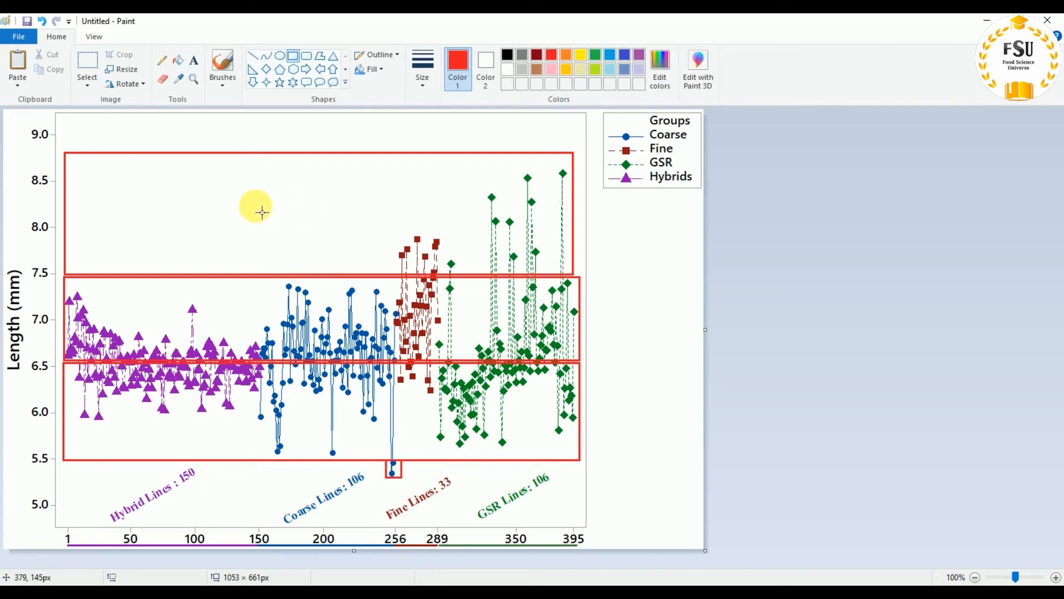
# Step: Recheck the category table, then add the bold black text "Extra Long" inside the highest red rectangle in Paint
pyautogui.hotkey('alt', 'Tab')
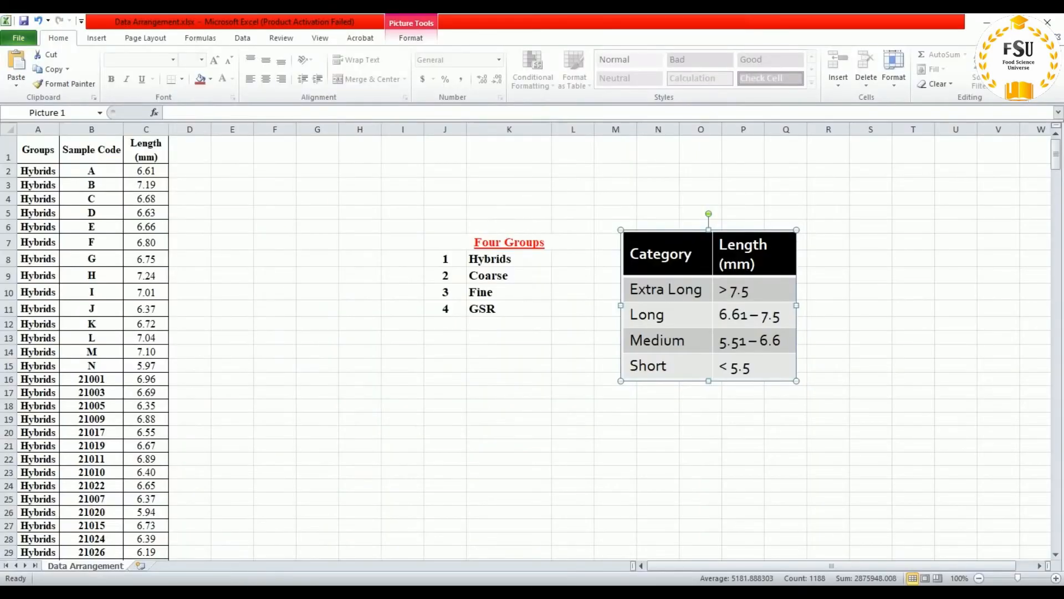
pyautogui.click(351, 591)
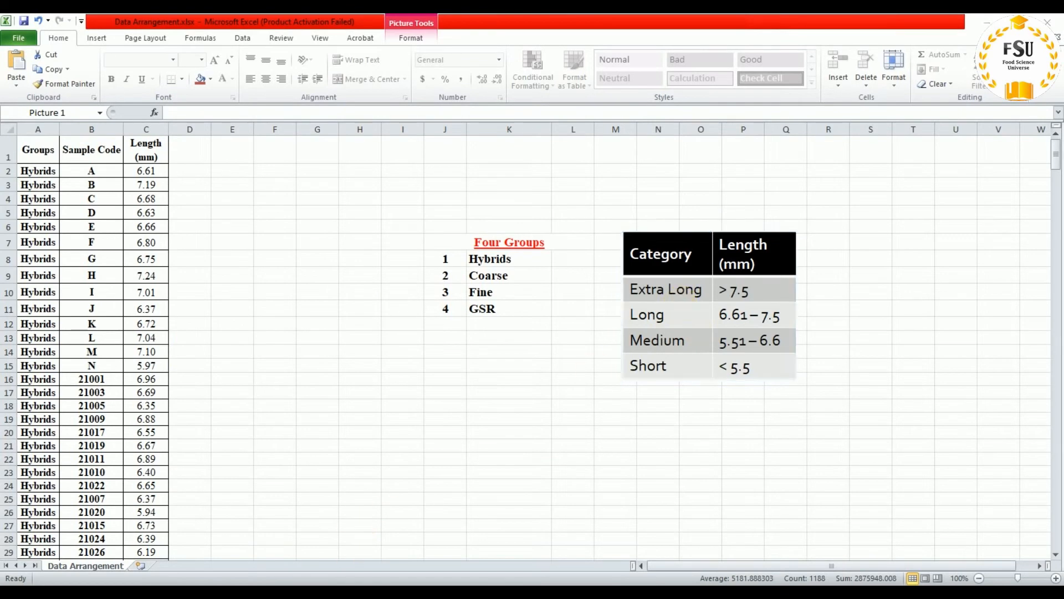
pyautogui.click(195, 60)
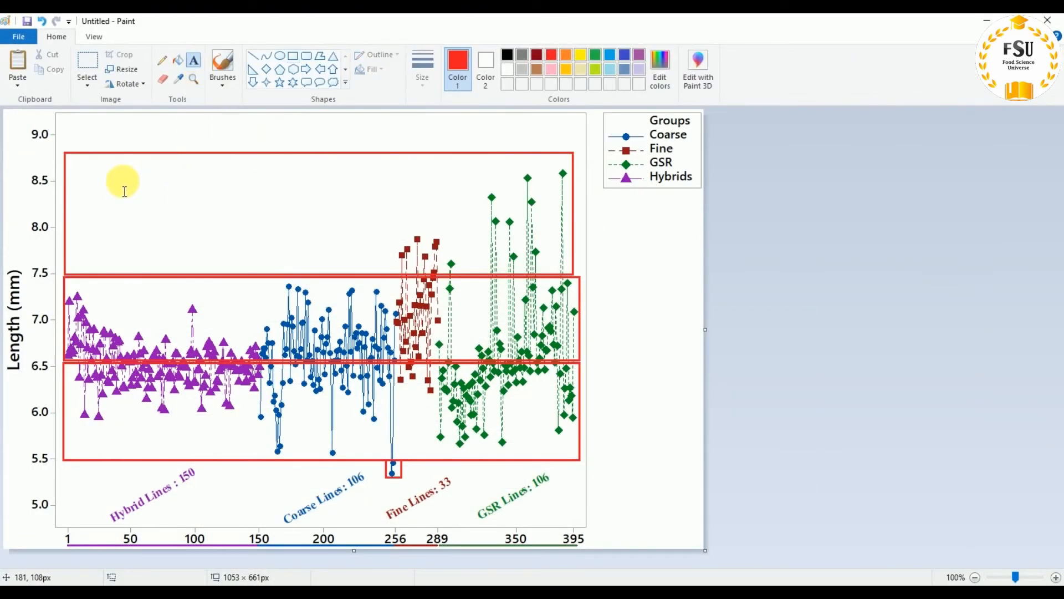
pyautogui.moveTo(111, 174); pyautogui.dragTo(361, 226)
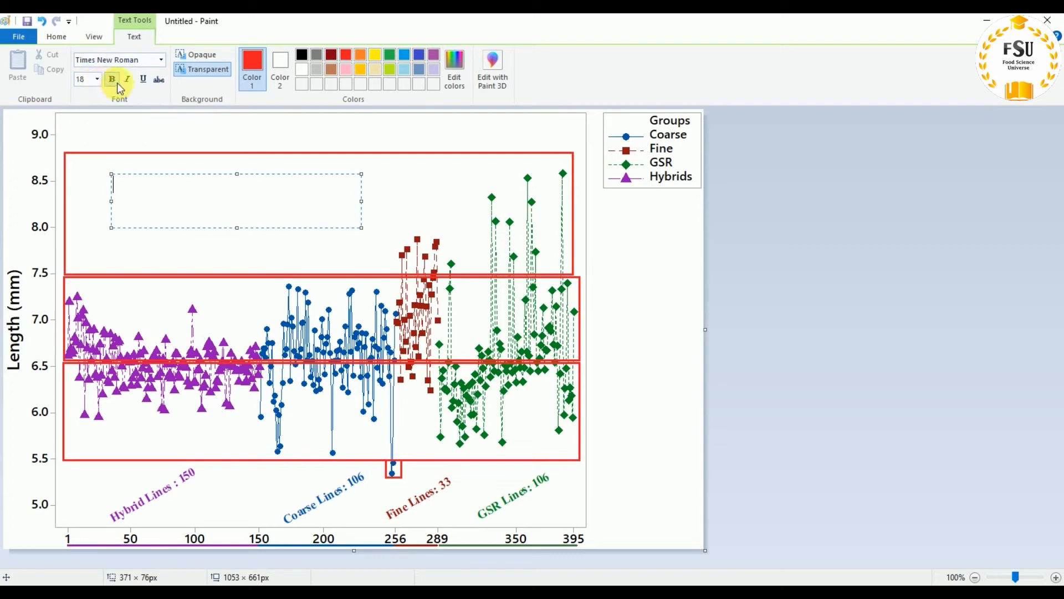
pyautogui.write('E')
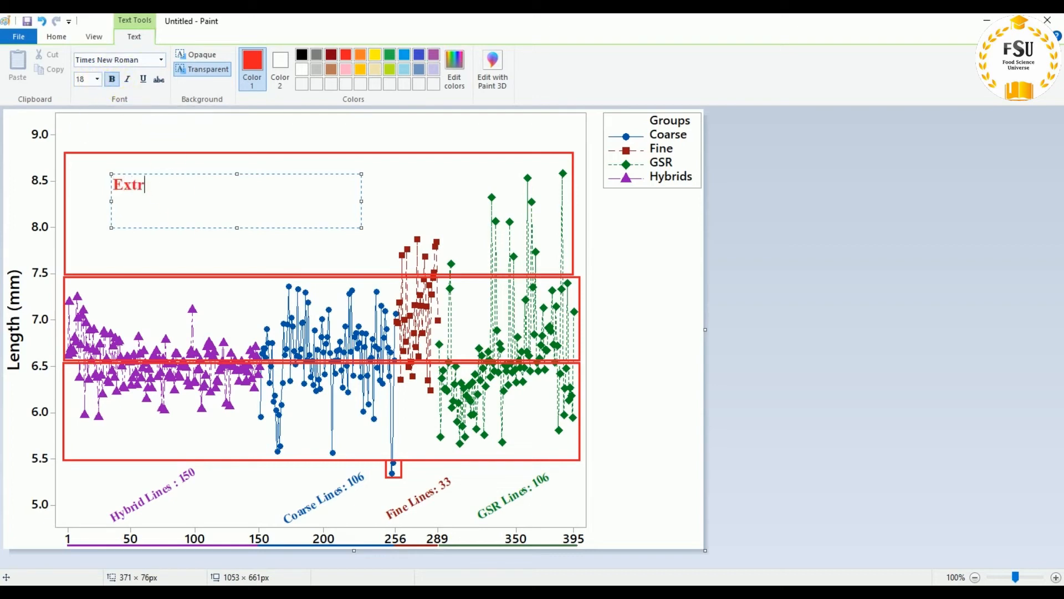
pyautogui.click(301, 54)
pyautogui.write('Extra')
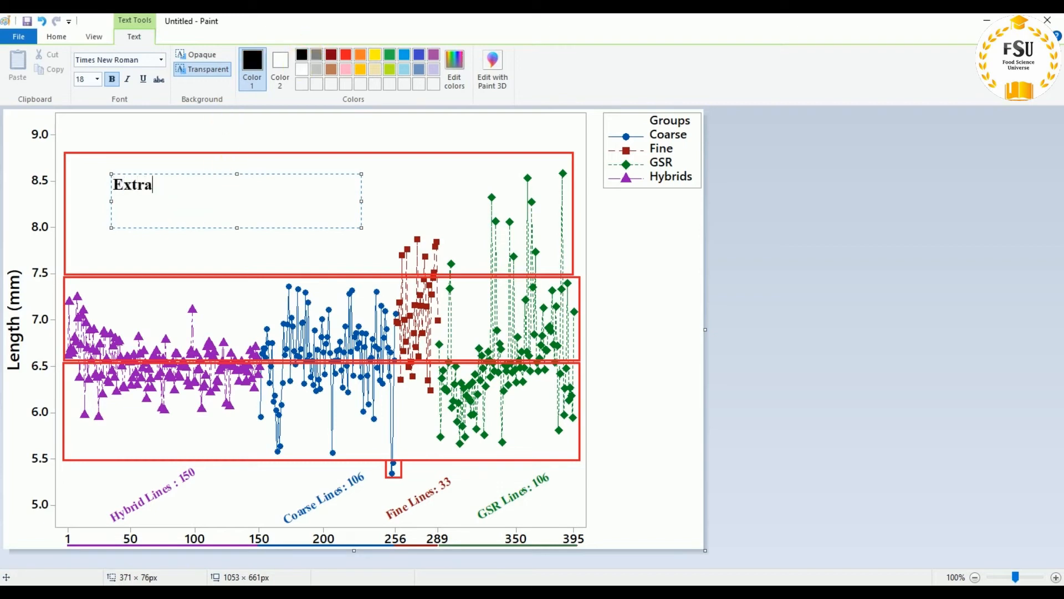
pyautogui.write(' Long')
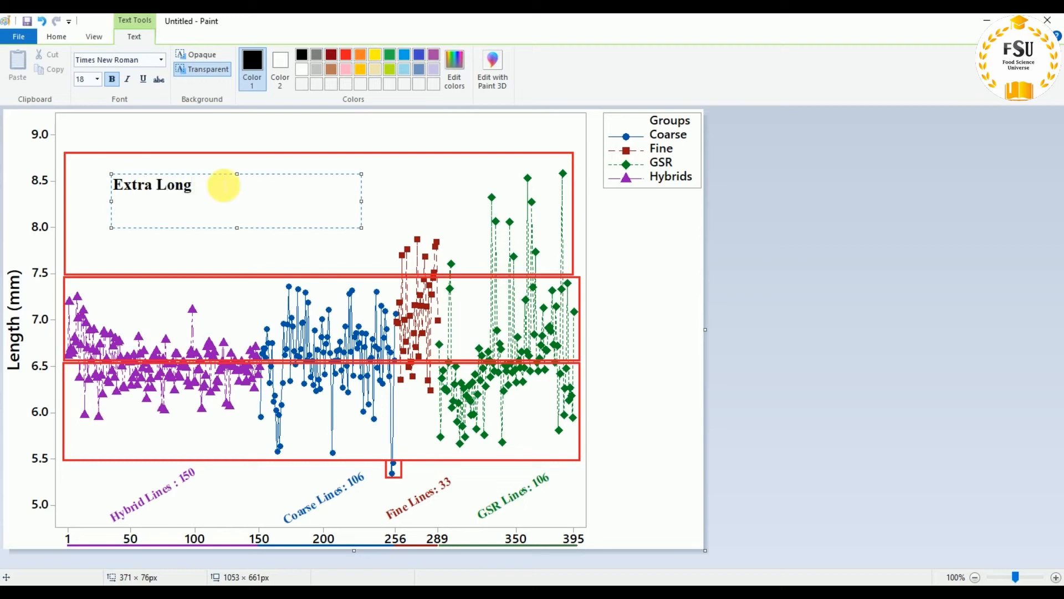
# Step: Underline the "Extra Long" label and place it near the upper middle of its rectangle
pyautogui.moveTo(261, 174); pyautogui.dragTo(210, 188)
pyautogui.hotkey('ctrl', 'u')
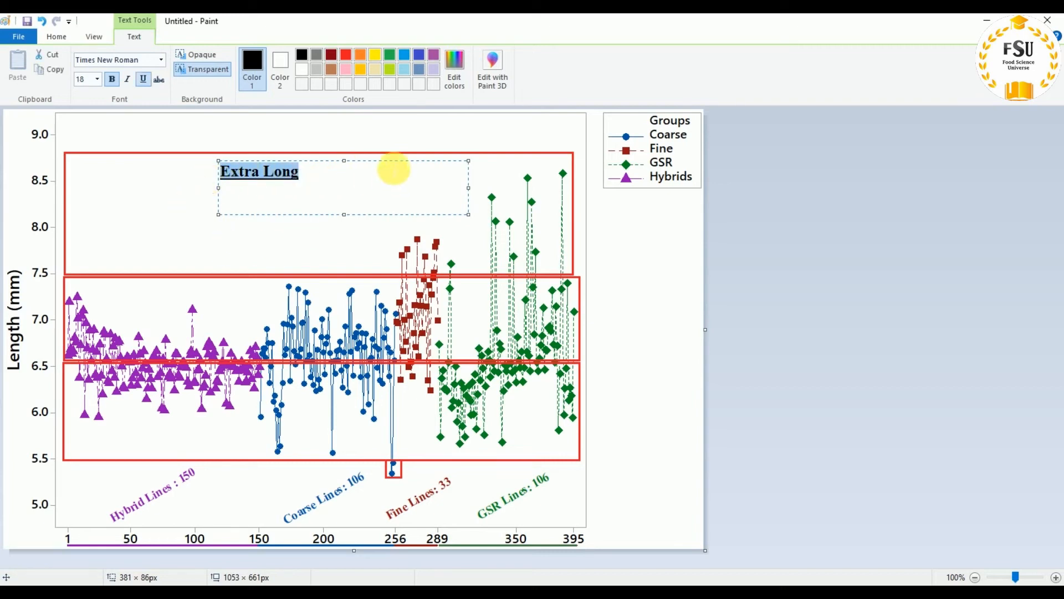
pyautogui.moveTo(394, 167); pyautogui.dragTo(482, 170)
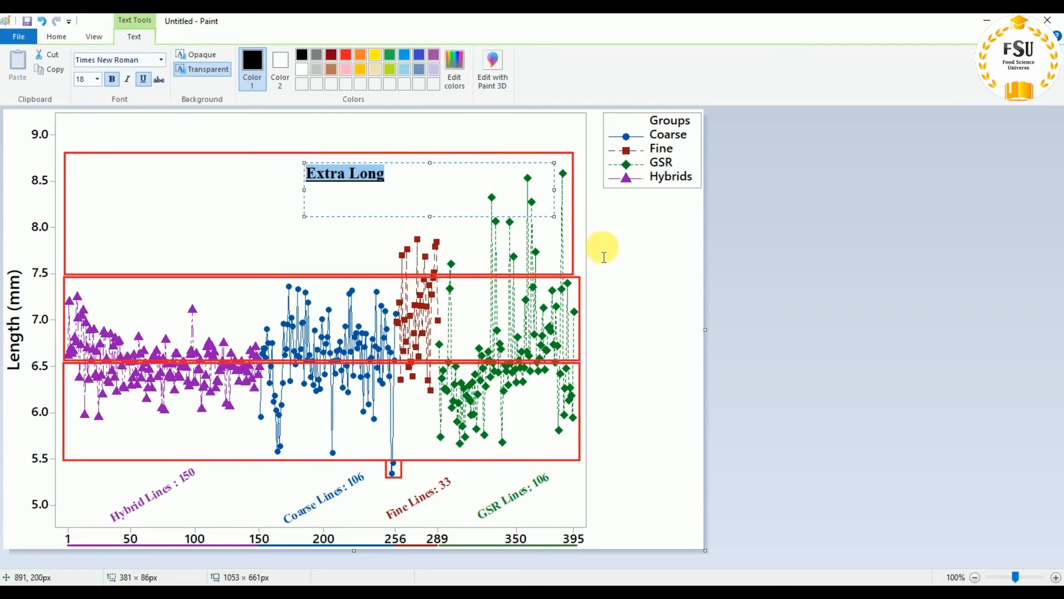
pyautogui.click(645, 261)
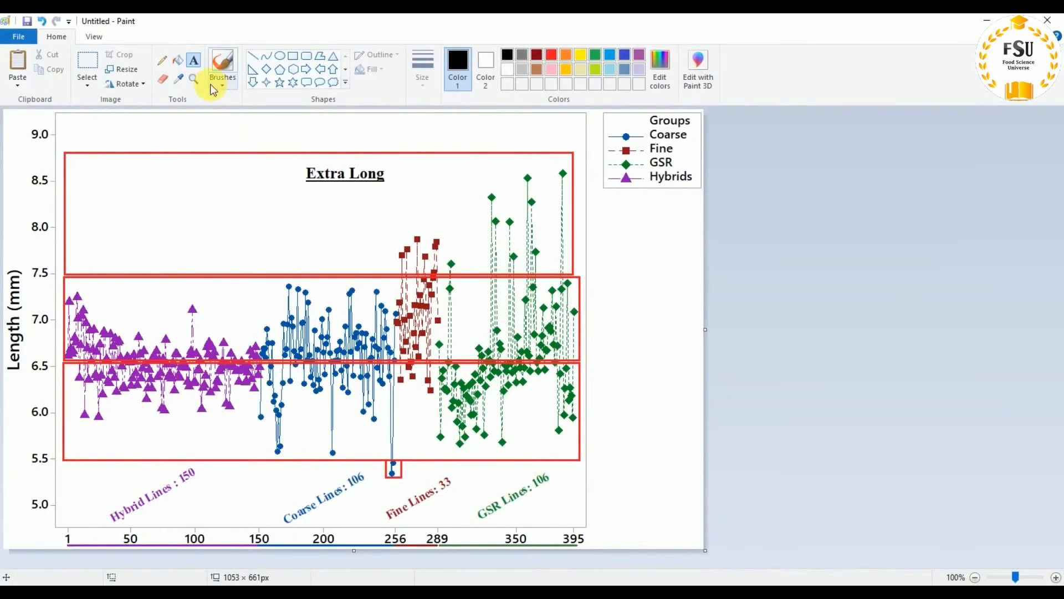
# Step: Add the underlined label "Long" above the Hybrids points inside the rectangle for the 6.61–7.5 mm range
pyautogui.click(194, 59)
pyautogui.moveTo(111, 286); pyautogui.dragTo(277, 320)
pyautogui.write('Long')
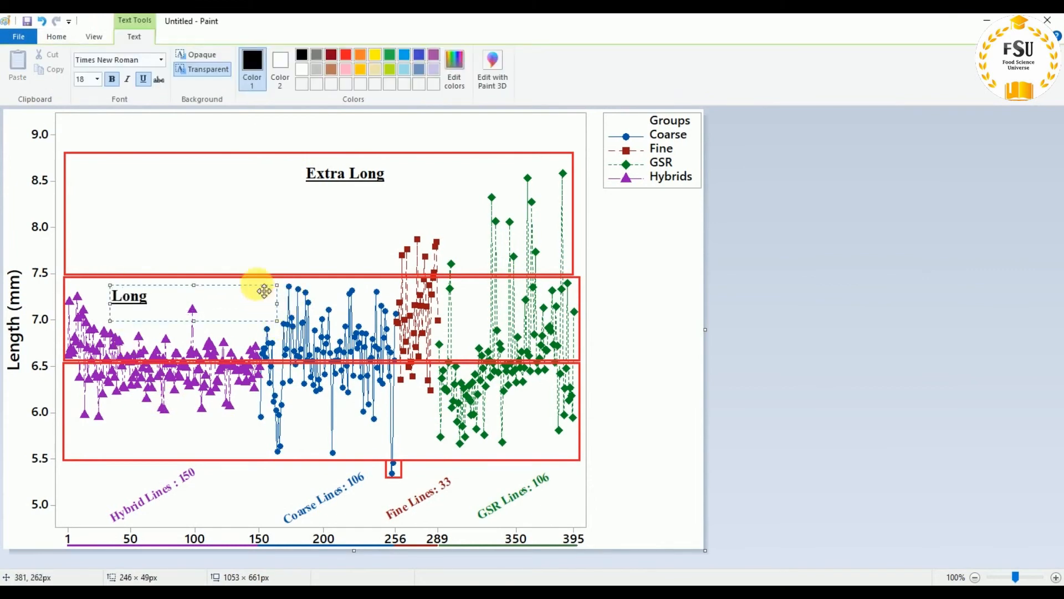
pyautogui.moveTo(265, 291); pyautogui.dragTo(285, 287)
pyautogui.click(269, 228)
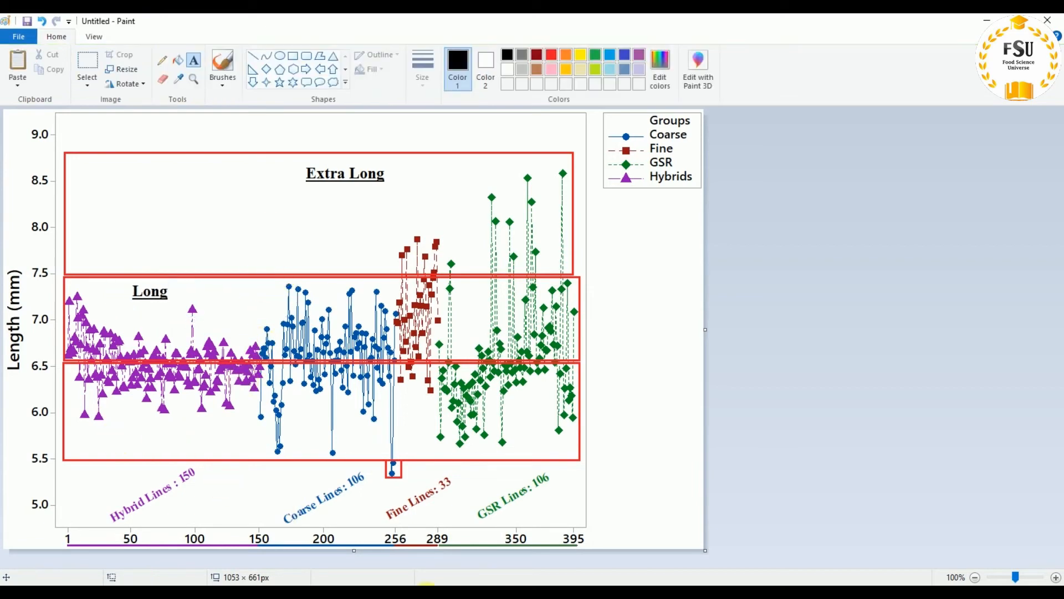
# Step: Add the underlined label "Medium" below the Hybrids points inside the rectangle for the 5.51–6.6 mm range
pyautogui.click(335, 582)
pyautogui.moveTo(121, 432); pyautogui.dragTo(256, 459)
pyautogui.write('Medium')
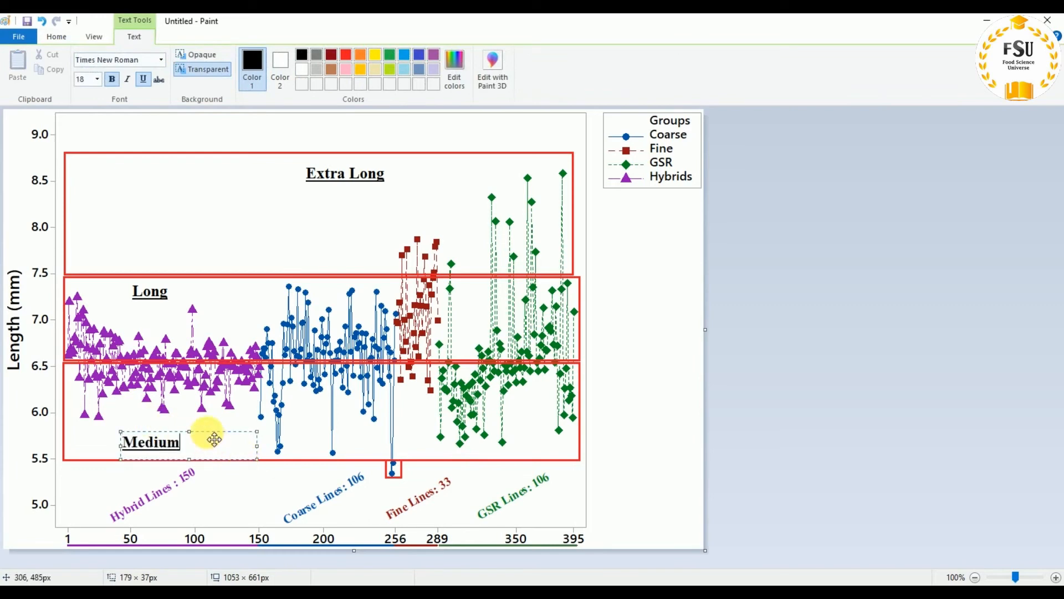
pyautogui.moveTo(215, 437); pyautogui.dragTo(217, 432)
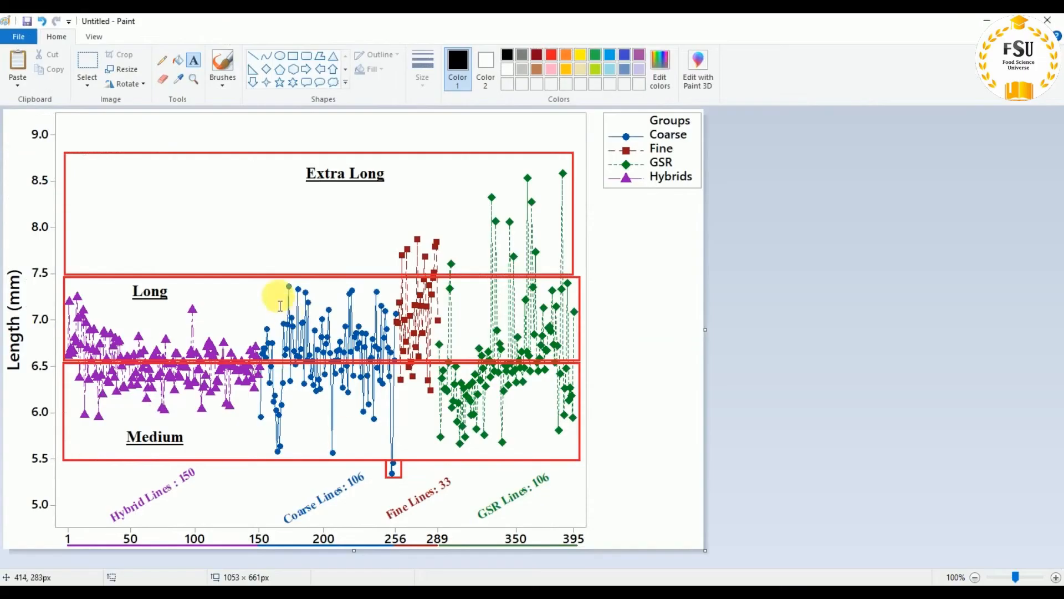
# Step: Paste the length category table picture and place it in the plot's upper-left area, beside the "Extra Long" label
pyautogui.hotkey('ctrl', 'v')
pyautogui.moveTo(113, 166); pyautogui.dragTo(156, 163)
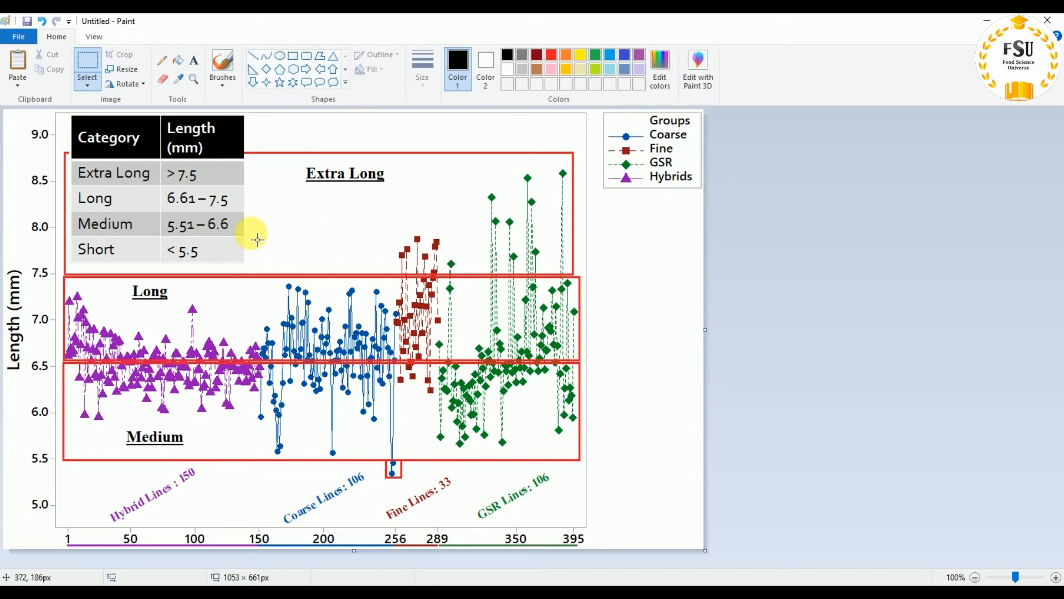
# Step: Save the annotated image to the Desktop as Demo.png in PNG format, replacing the existing file
pyautogui.hotkey('ctrl', 's')
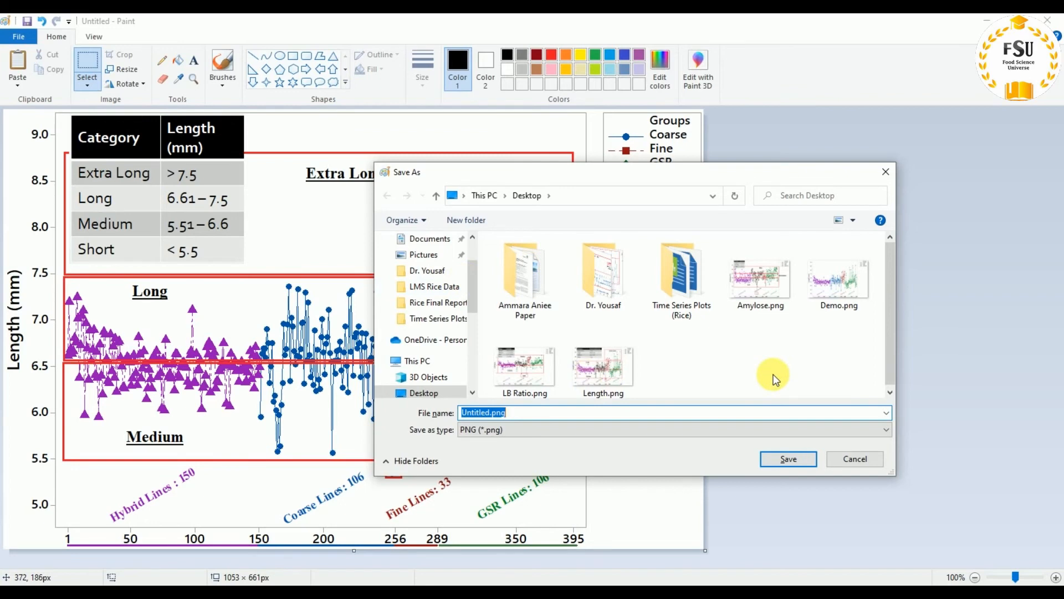
pyautogui.click(834, 291)
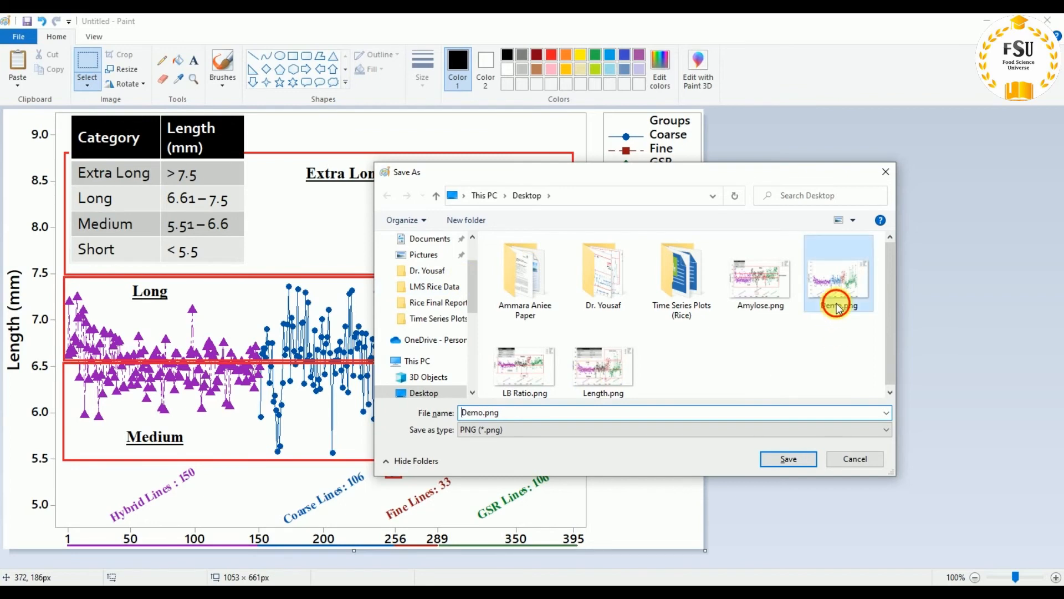
pyautogui.click(780, 460)
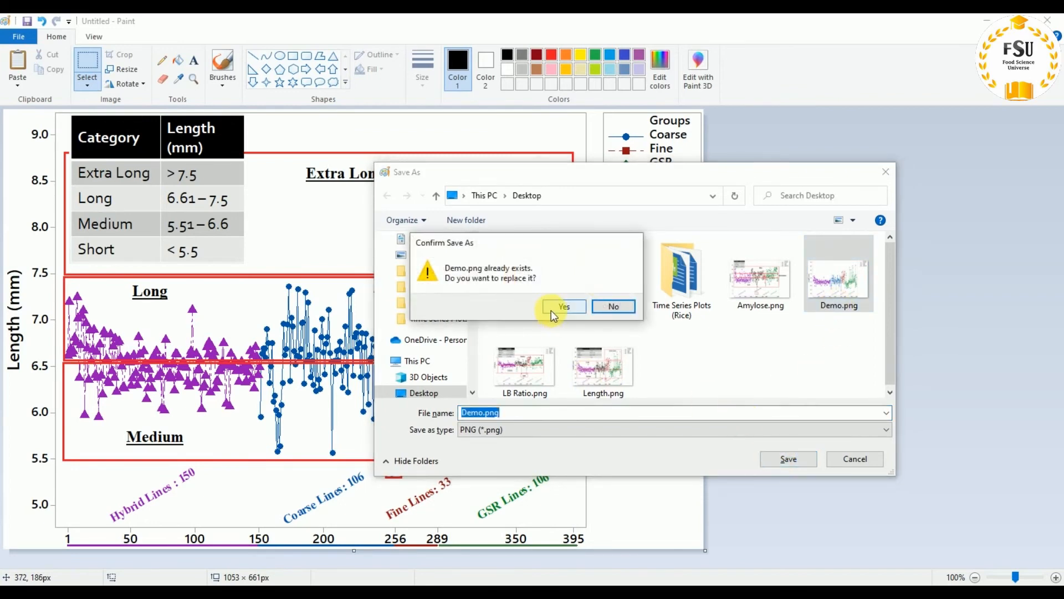
pyautogui.click(551, 310)
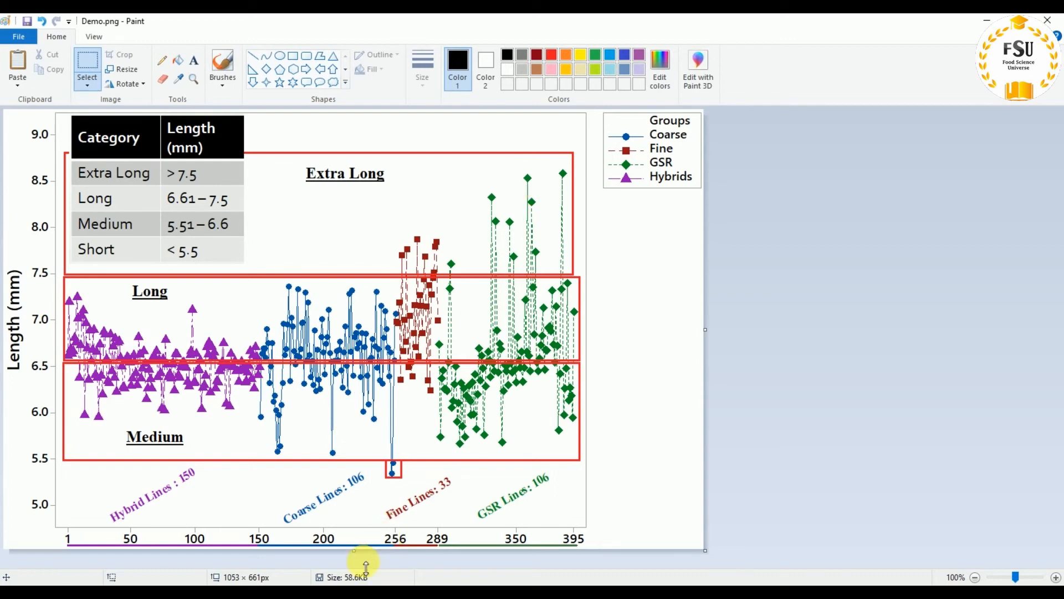
# Step: Switch to Minitab and inspect the highest GSR point's length and row number on the time series plot
pyautogui.hotkey('alt', 'Tab')
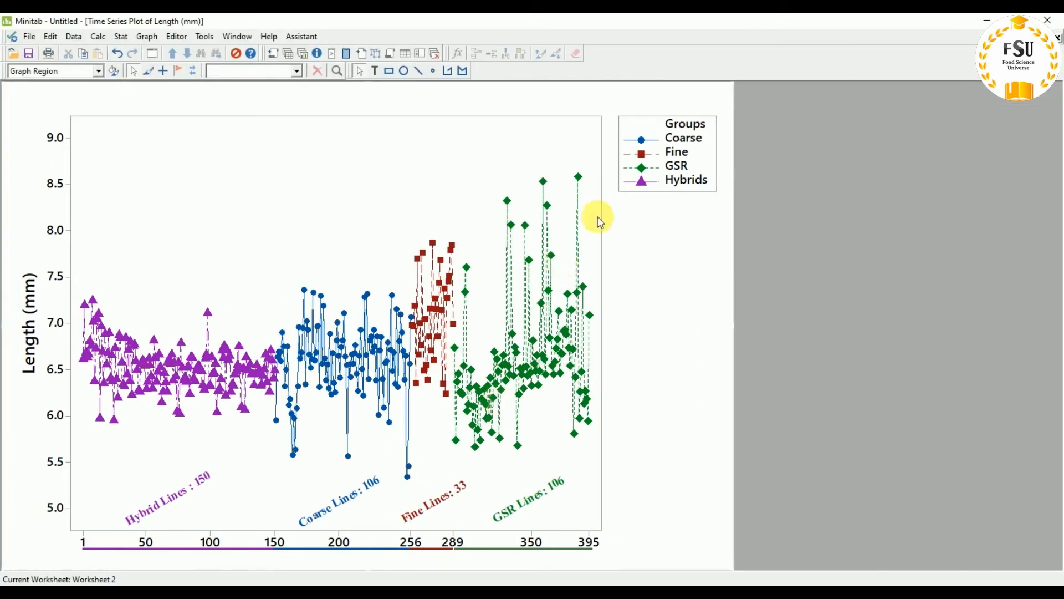
pyautogui.click(1056, 38)
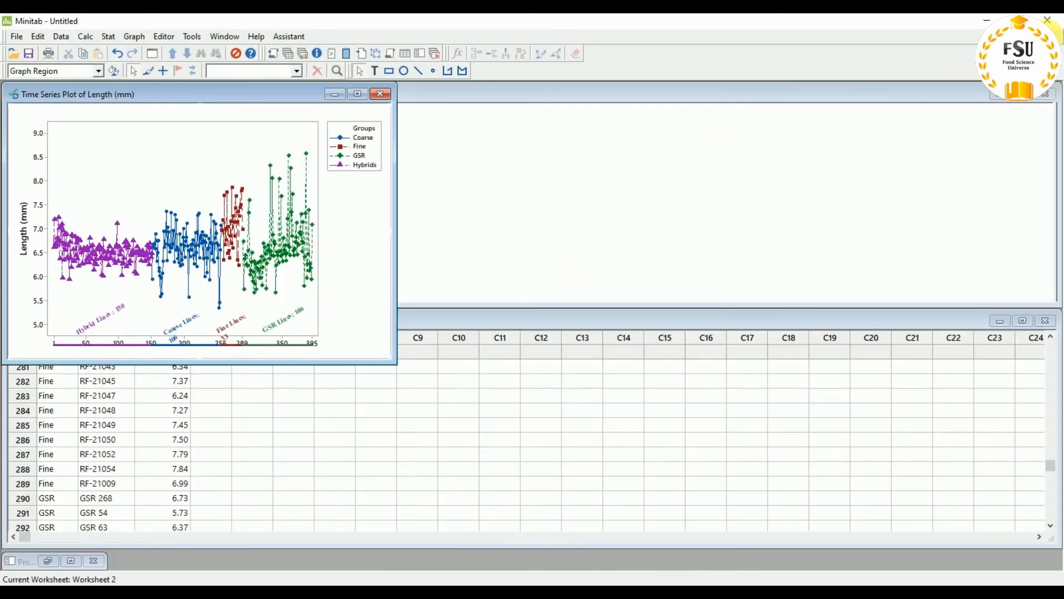
pyautogui.click(306, 154)
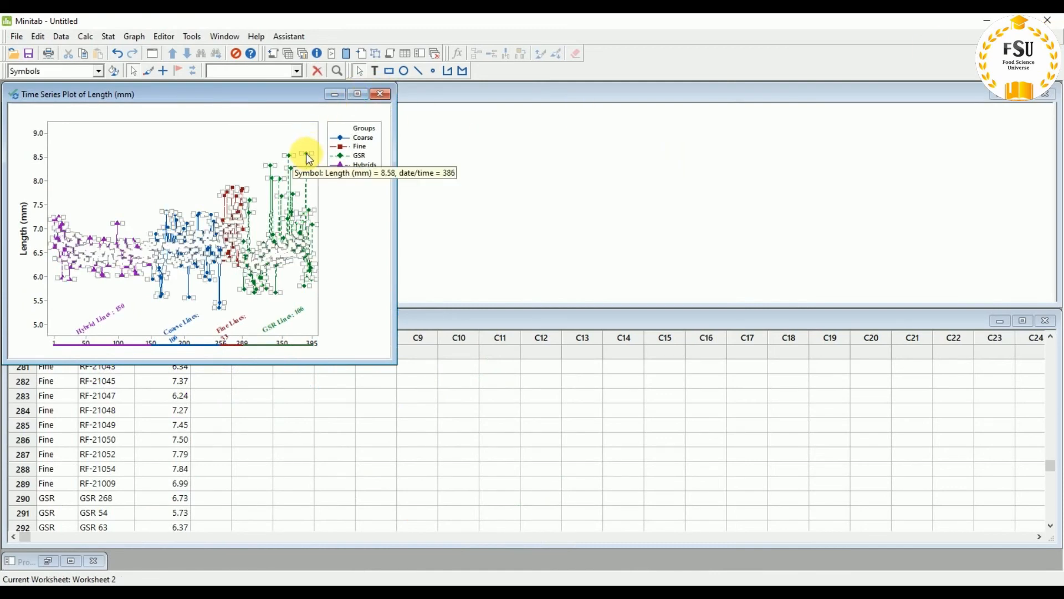
pyautogui.click(309, 149)
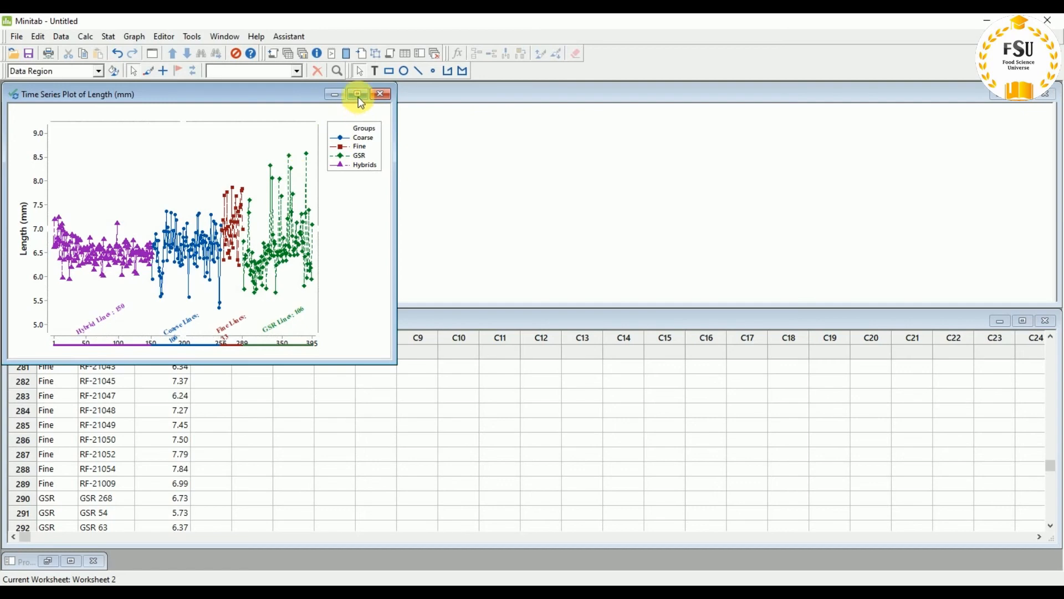
pyautogui.click(358, 95)
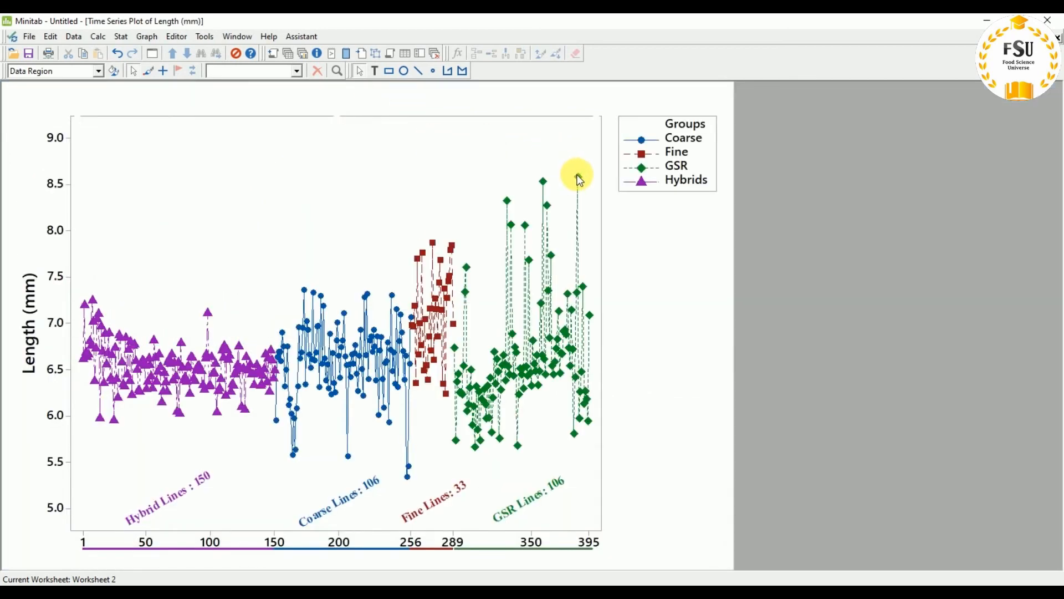
pyautogui.moveTo(584, 184)
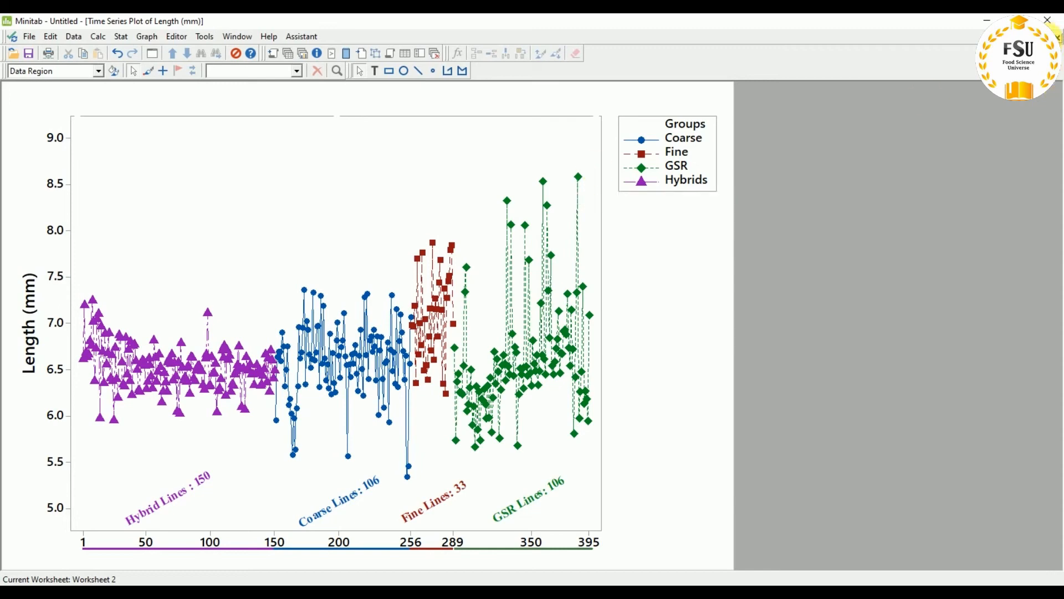
# Step: Restore the plot window and locate row 386 in Worksheet 2 to read its sample code
pyautogui.click(1057, 37)
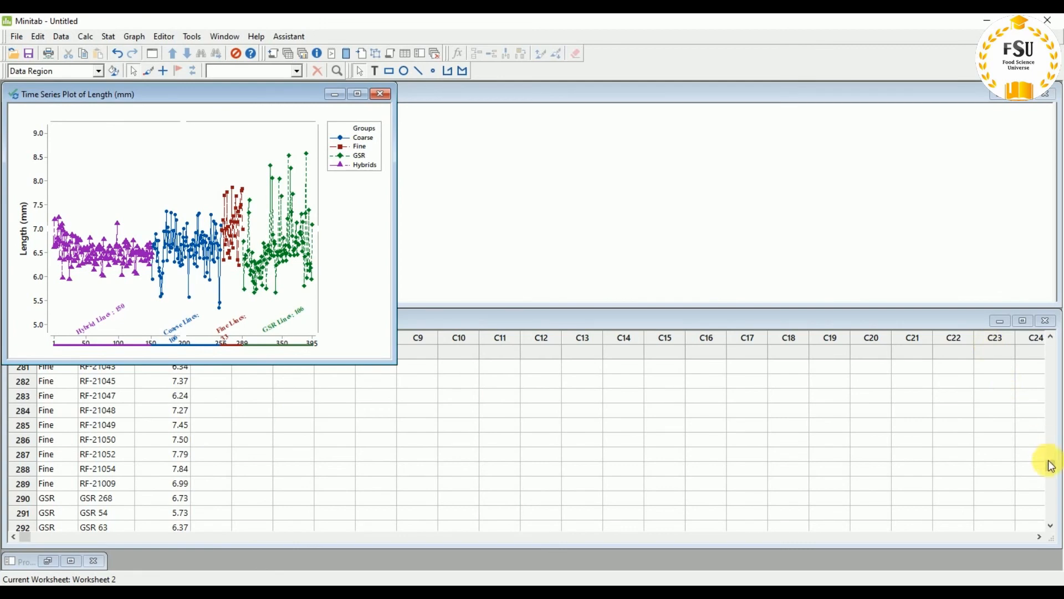
pyautogui.moveTo(1051, 465); pyautogui.dragTo(1051, 519)
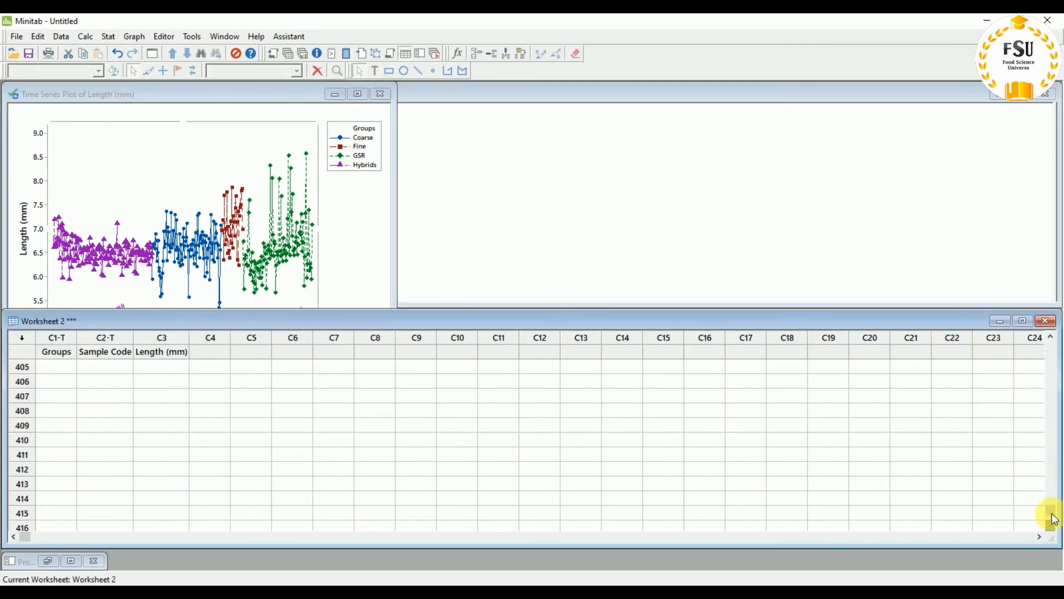
pyautogui.click(1055, 474)
pyautogui.click(1055, 474)
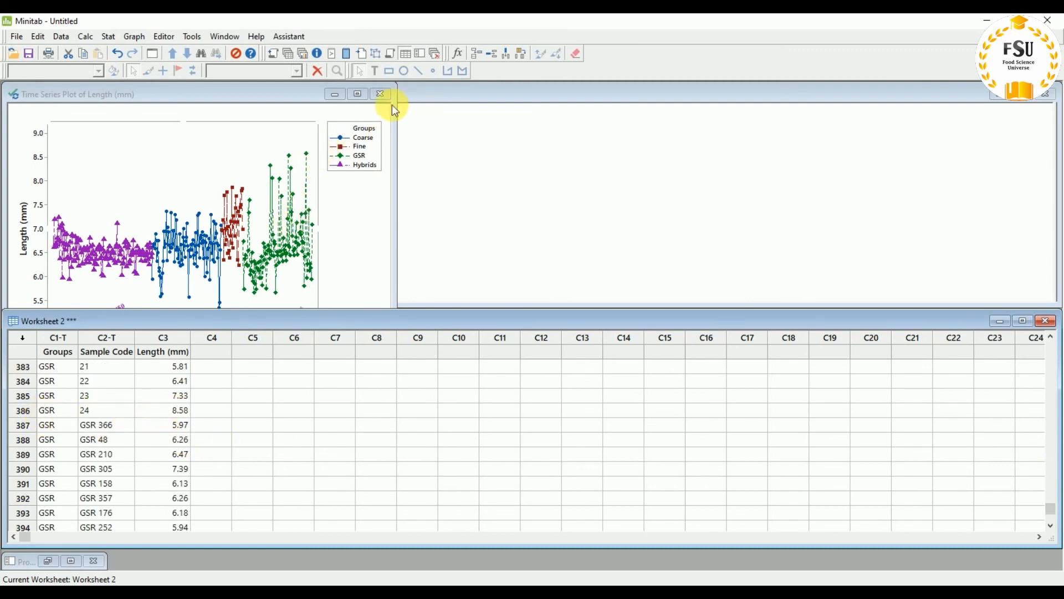
# Step: Maximize the plot and brush the two highest GSR points, followed by the first cluster of Coarse peaks above 7.0 mm
pyautogui.click(351, 92)
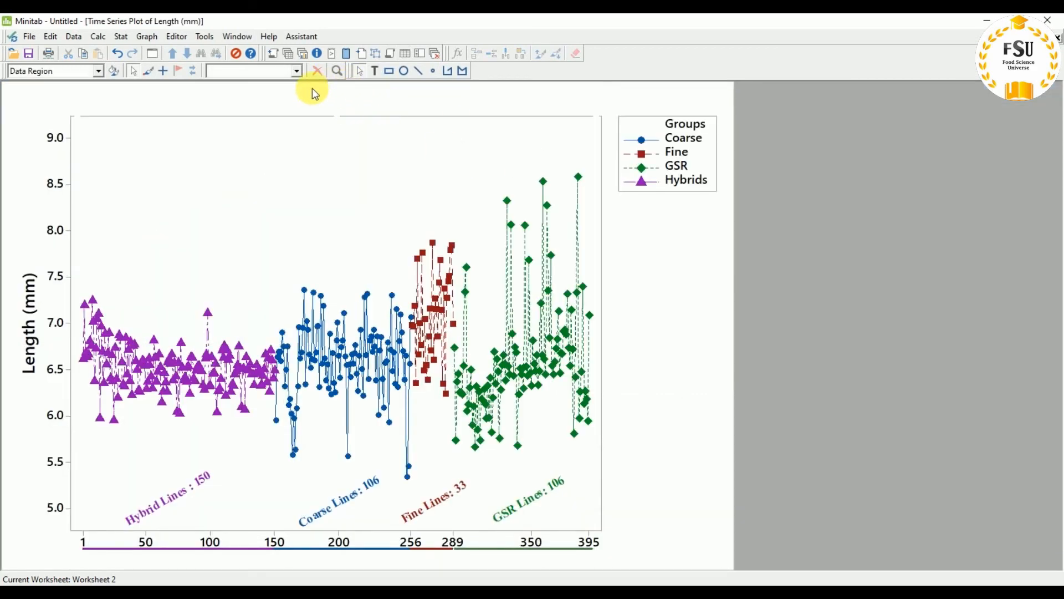
pyautogui.click(148, 72)
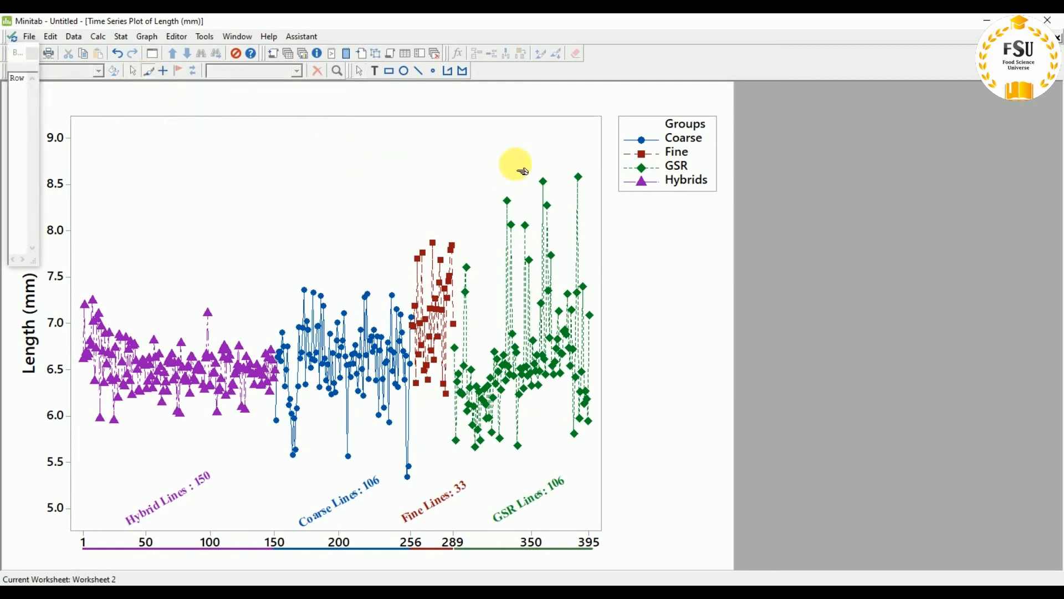
pyautogui.moveTo(509, 158); pyautogui.dragTo(596, 191)
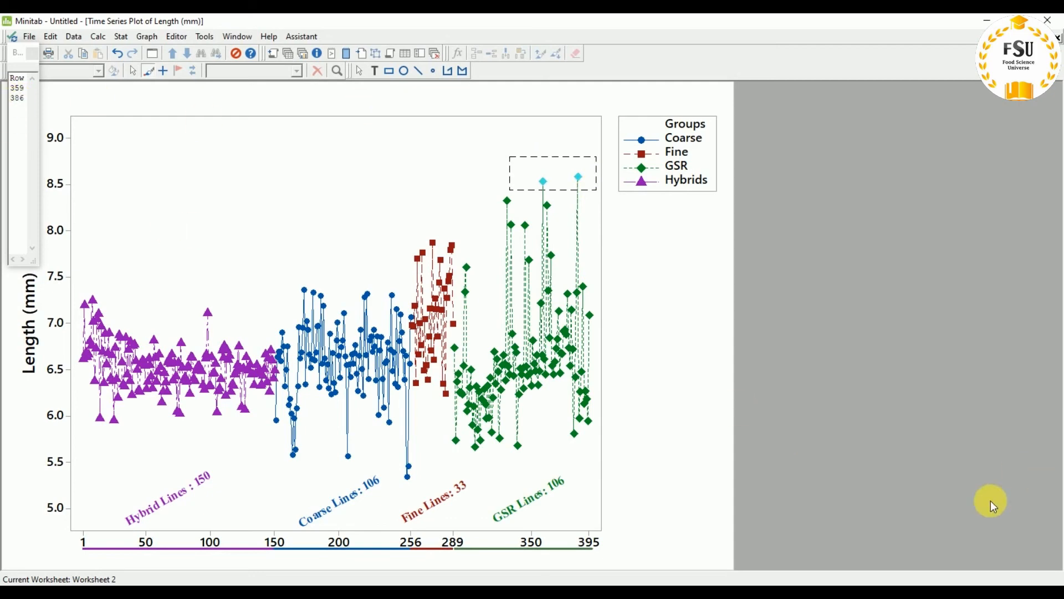
pyautogui.moveTo(291, 280); pyautogui.dragTo(340, 308)
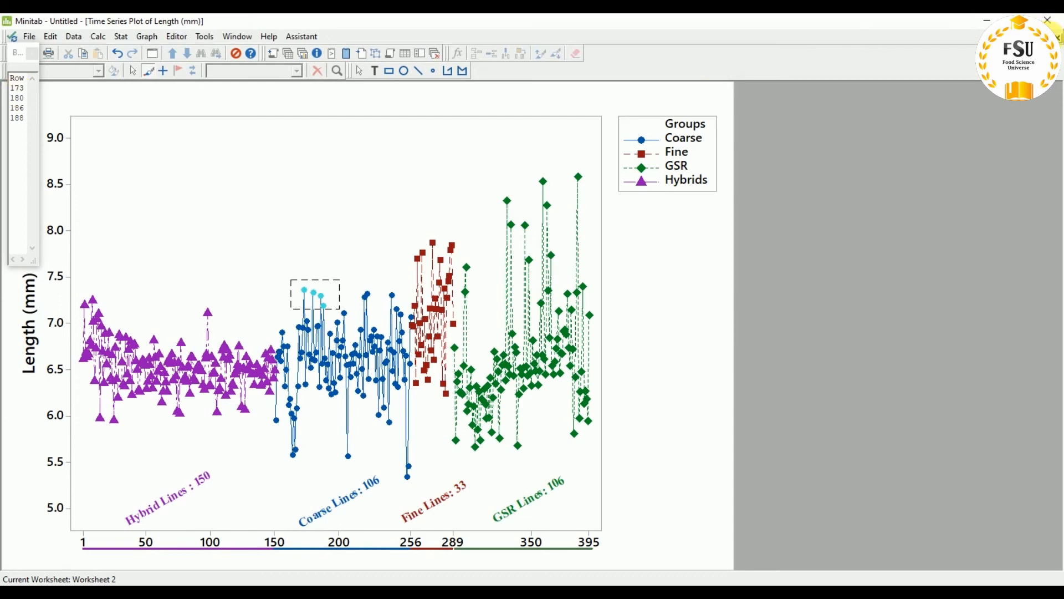
# Step: Restore the plot window and find the marked Coarse row 173 in Worksheet 2 to identify its sample
pyautogui.click(1058, 37)
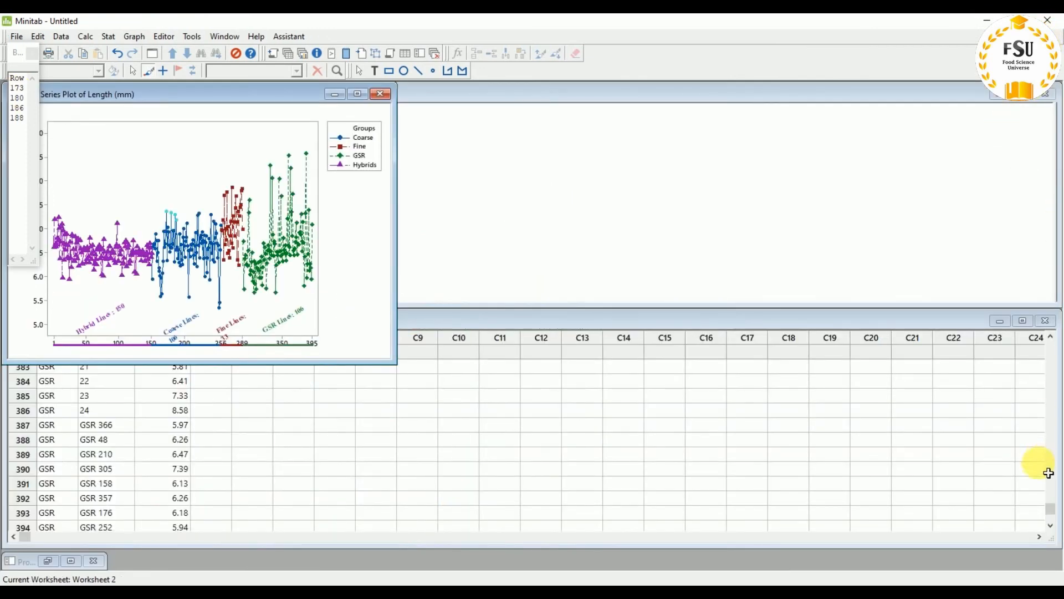
pyautogui.moveTo(1053, 512); pyautogui.dragTo(1054, 399)
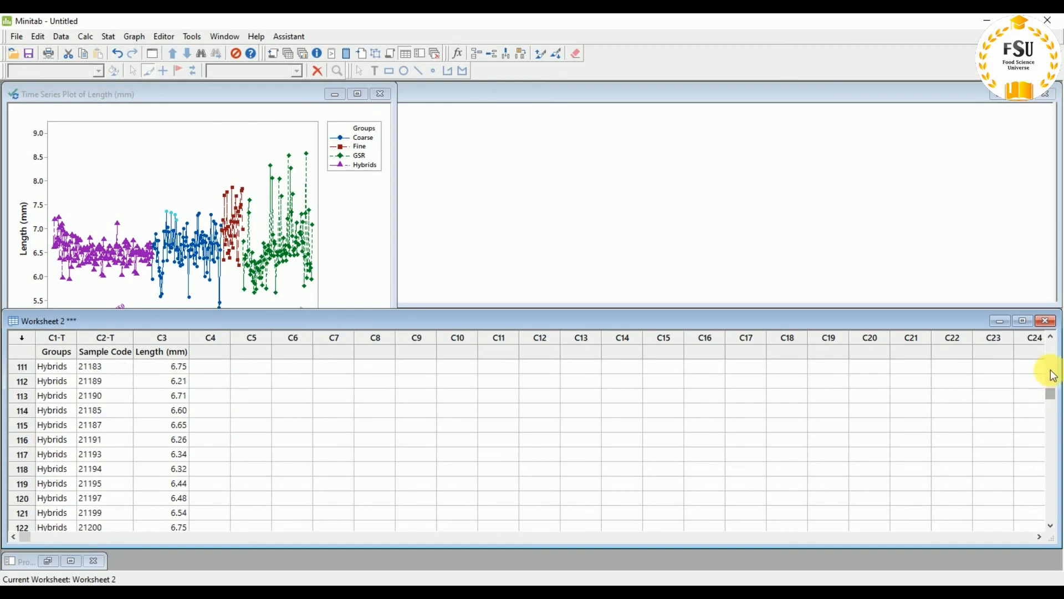
pyautogui.click(1053, 376)
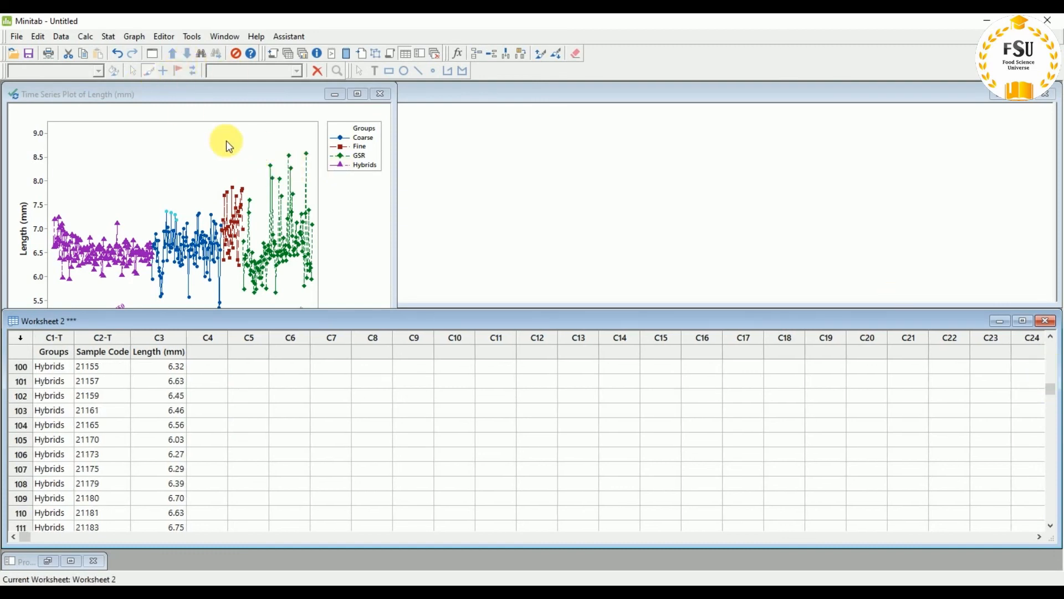
pyautogui.click(1052, 455)
pyautogui.click(1053, 454)
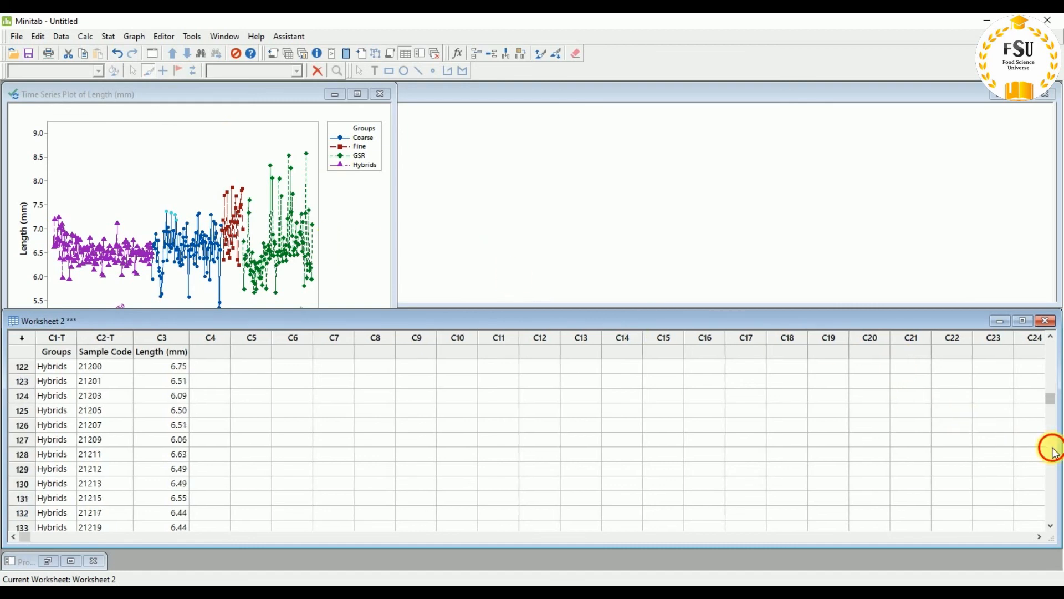
pyautogui.click(1052, 452)
pyautogui.click(1053, 453)
pyautogui.click(1053, 453)
pyautogui.click(1053, 454)
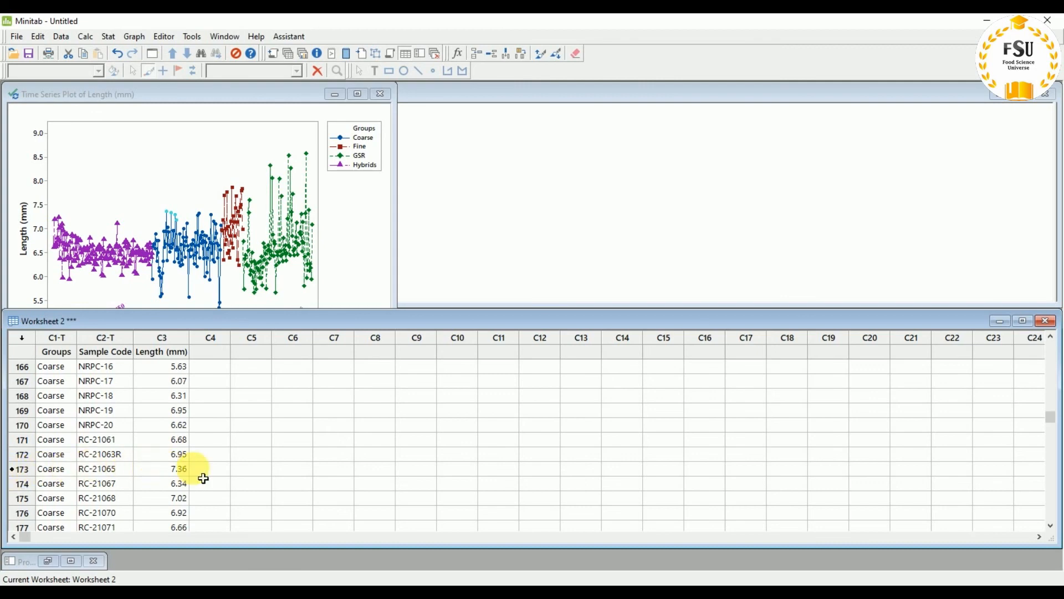
# Step: Maximize the plot, exit brushing mode and inspect individual points in the Coarse group
pyautogui.click(357, 94)
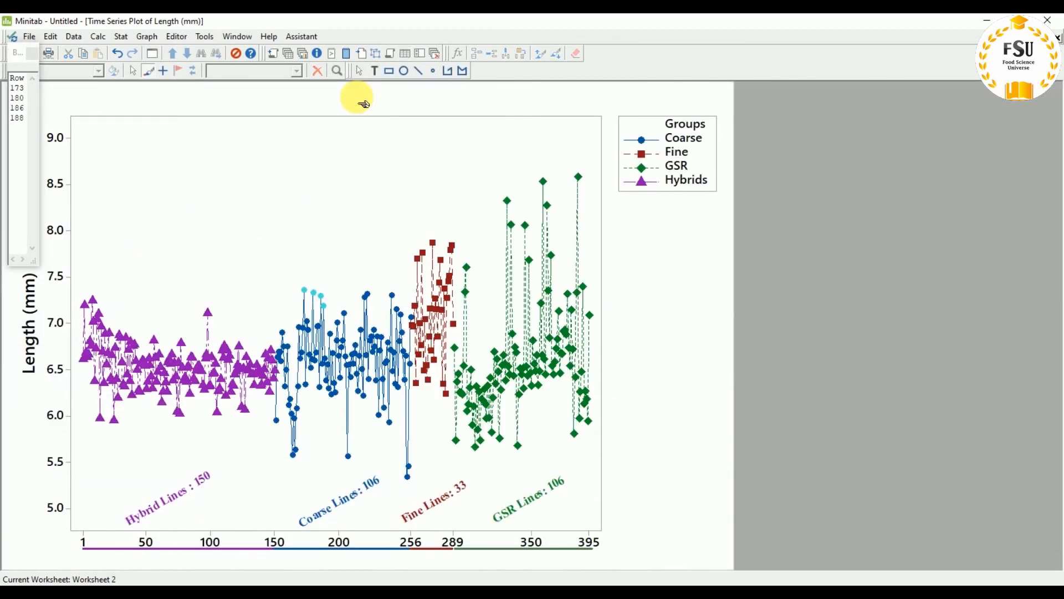
pyautogui.click(32, 52)
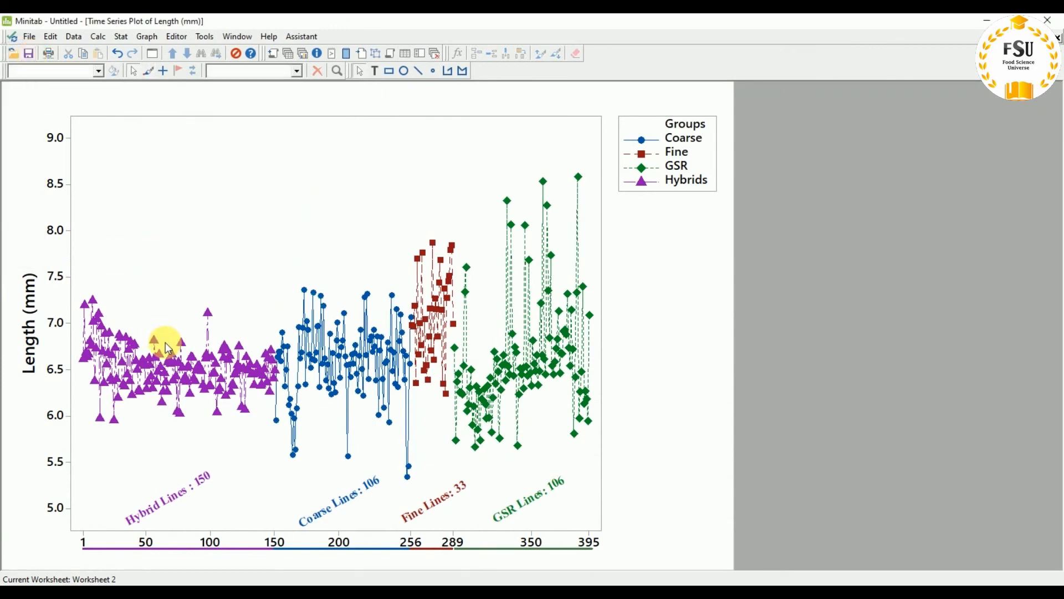
pyautogui.click(307, 354)
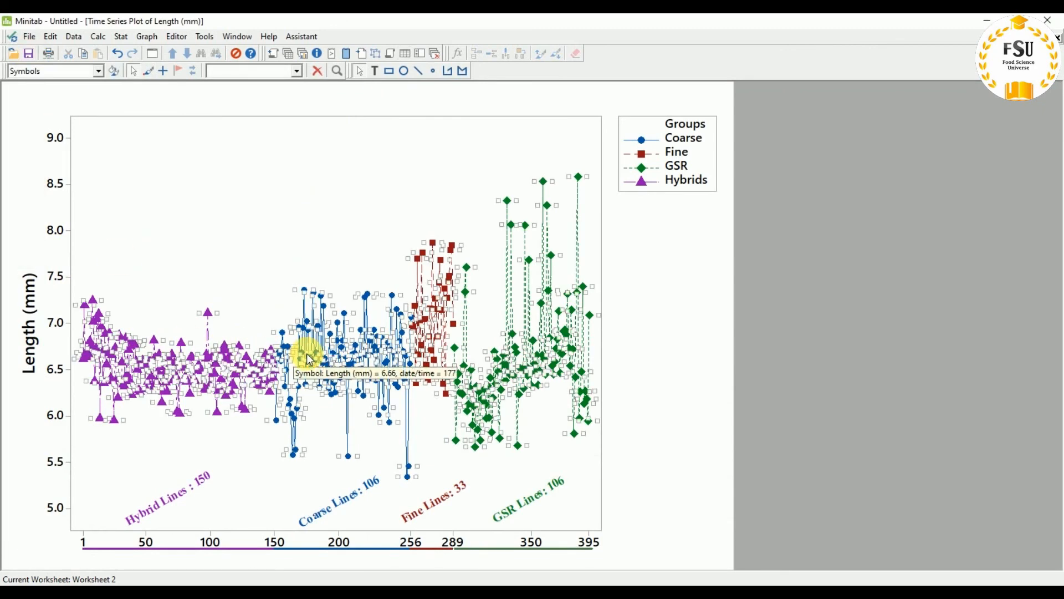
pyautogui.click(320, 323)
pyautogui.click(318, 245)
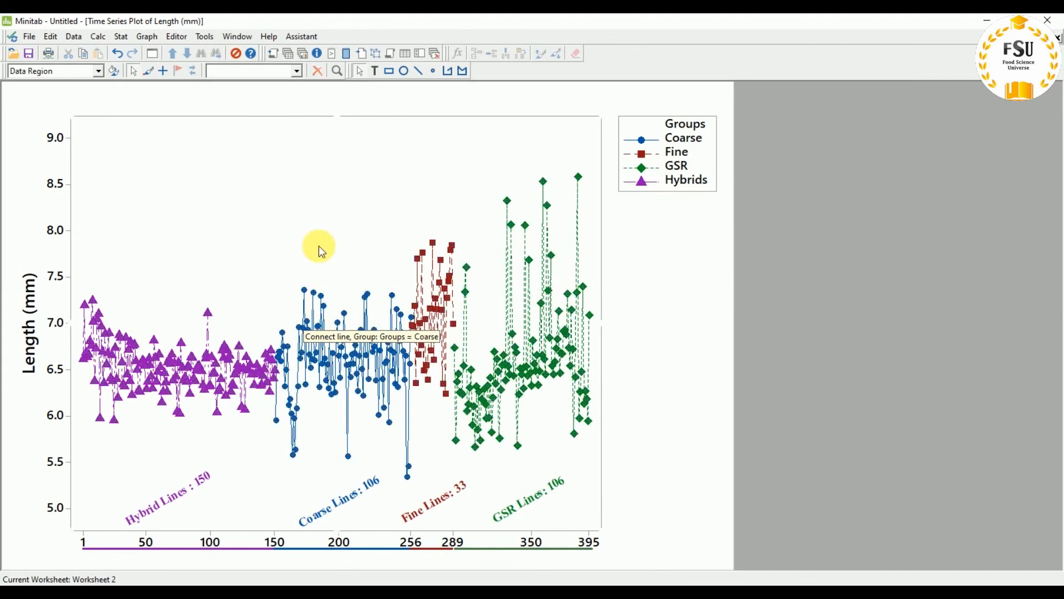
pyautogui.click(323, 311)
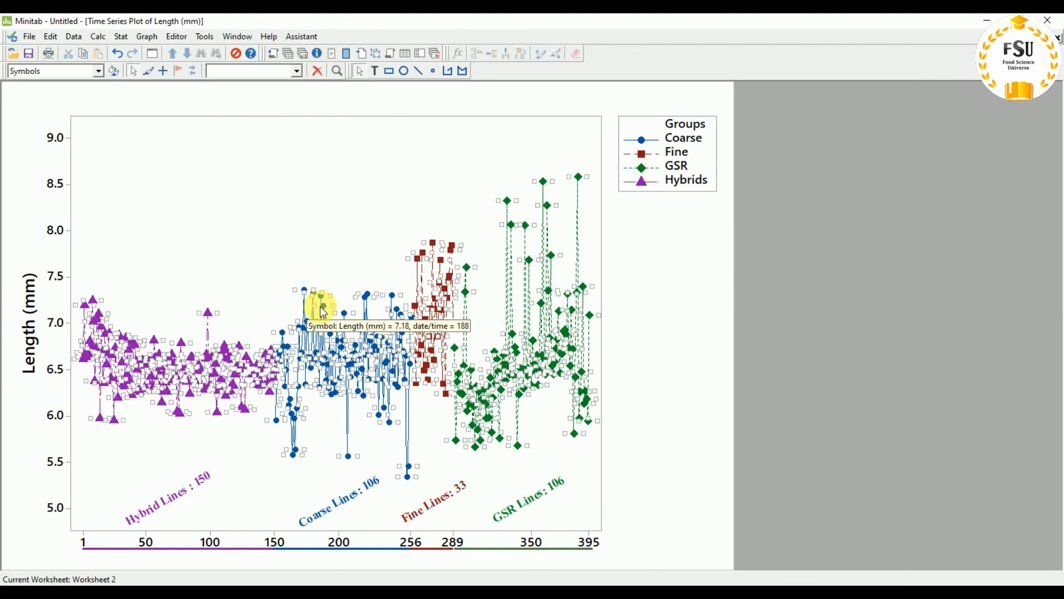
# Step: Give the Coarse group's connect line custom attributes: black color and size 3
pyautogui.click(323, 353)
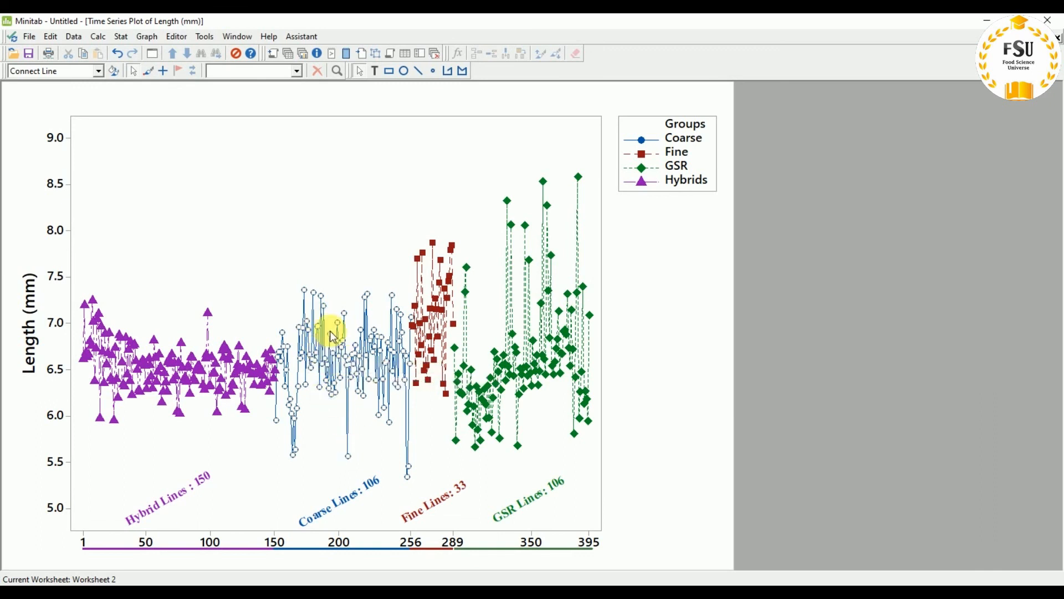
pyautogui.doubleClick(322, 344)
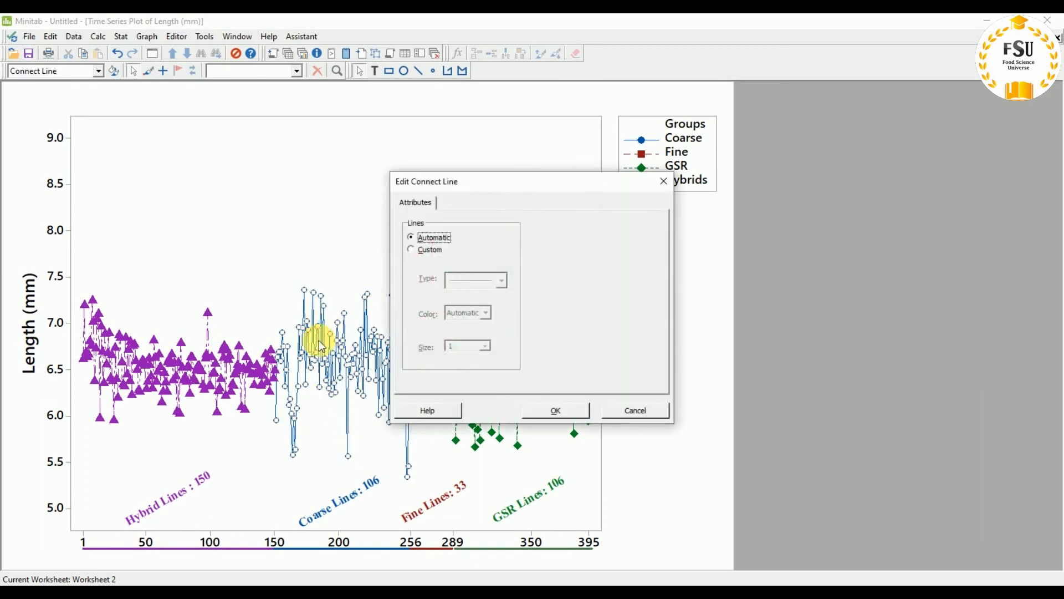
pyautogui.click(430, 251)
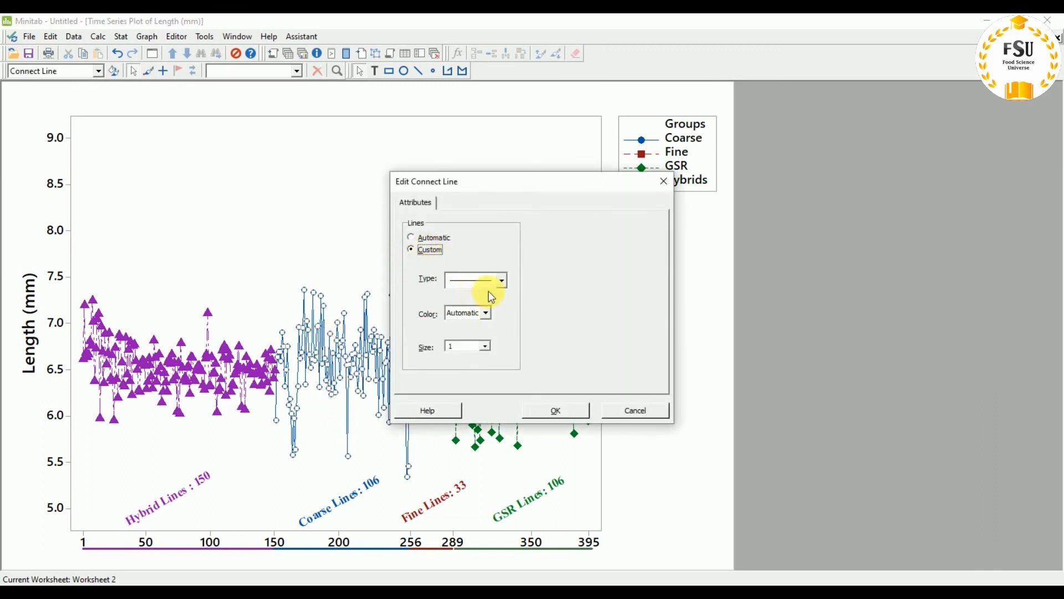
pyautogui.click(487, 312)
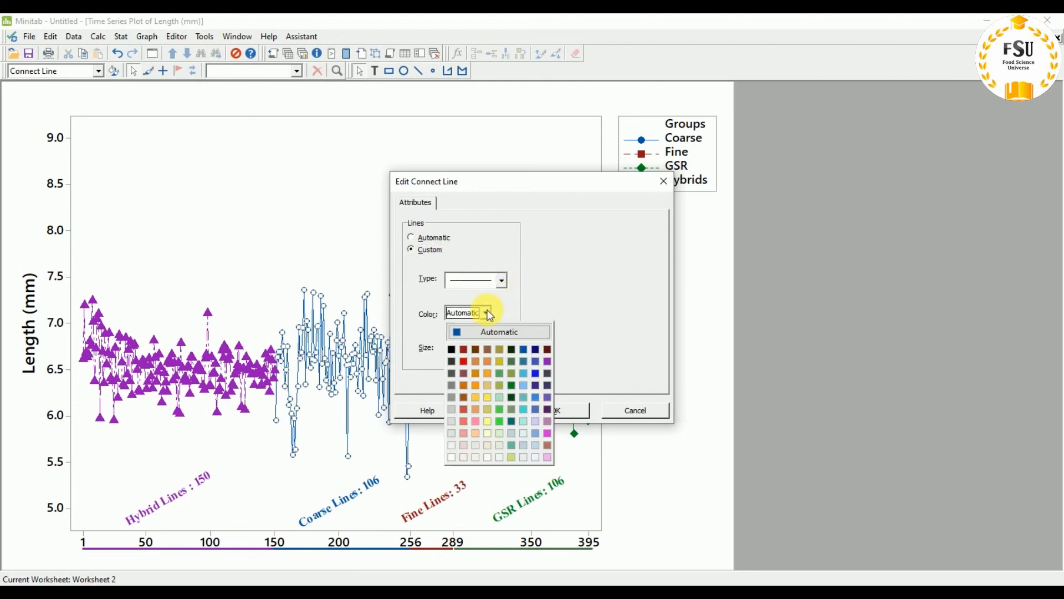
pyautogui.click(453, 350)
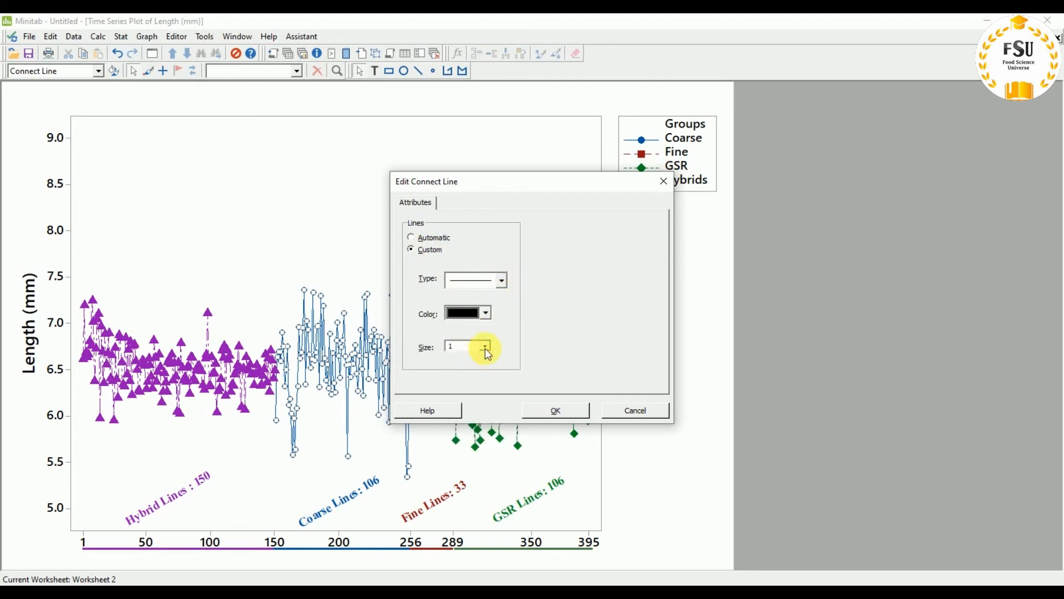
pyautogui.click(486, 346)
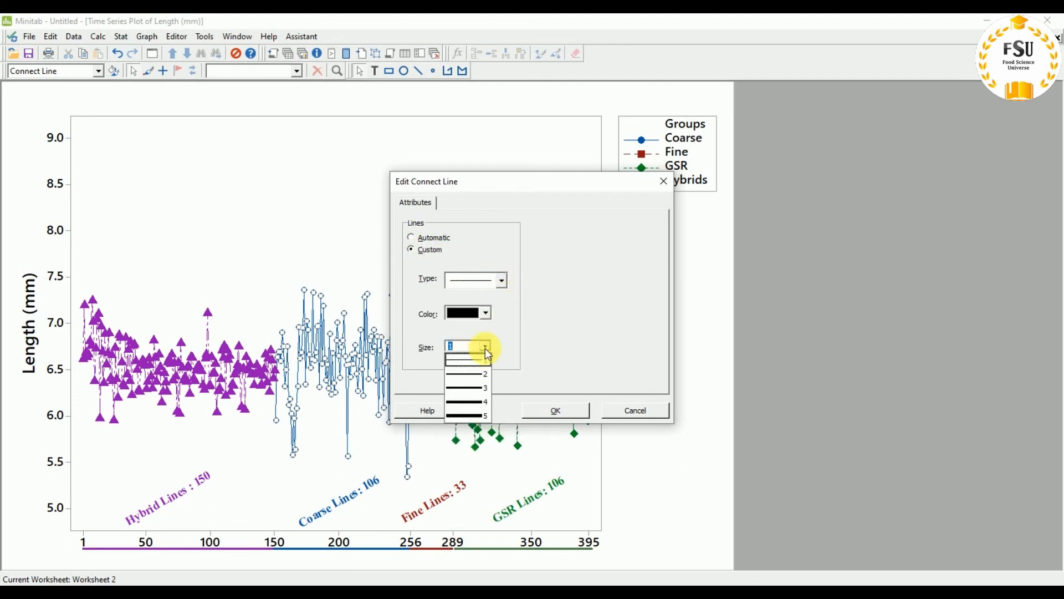
pyautogui.click(479, 388)
pyautogui.click(549, 410)
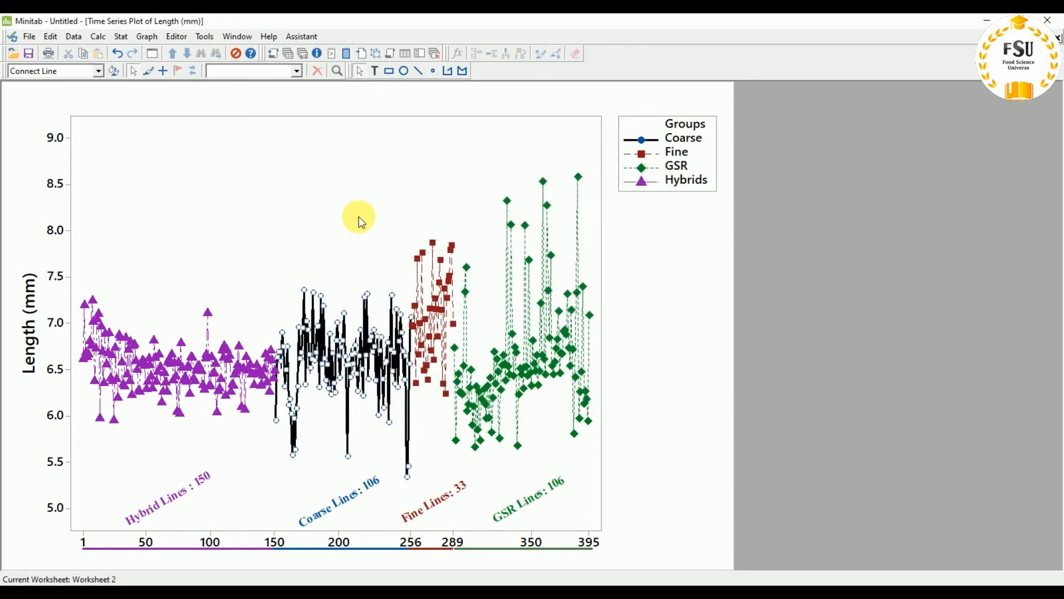
pyautogui.click(358, 217)
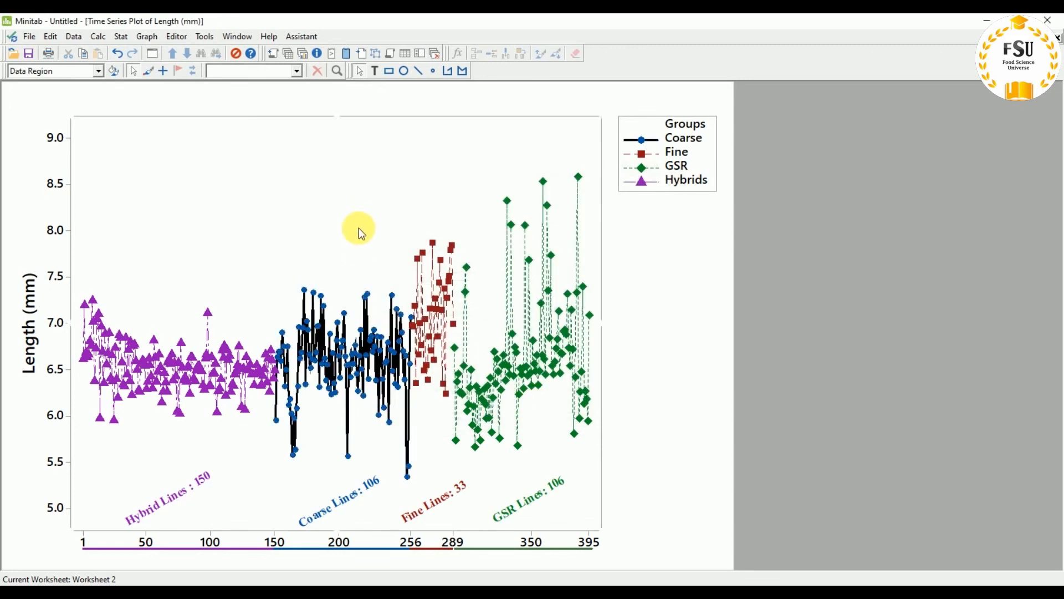
# Step: Undo the Coarse connect line's custom formatting and give the Coarse group's symbols a custom black color
pyautogui.click(355, 339)
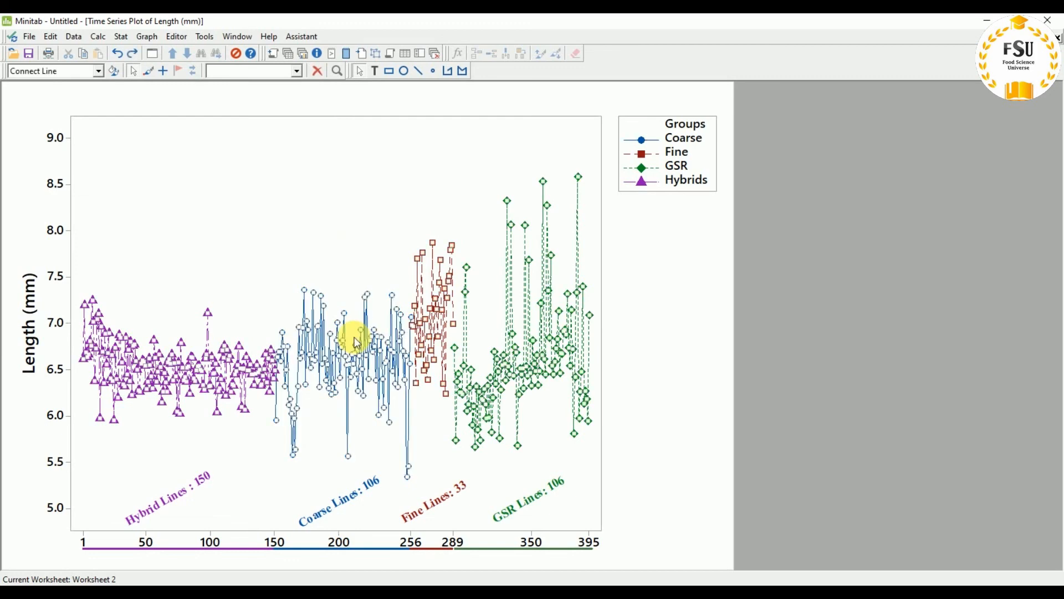
pyautogui.click(349, 177)
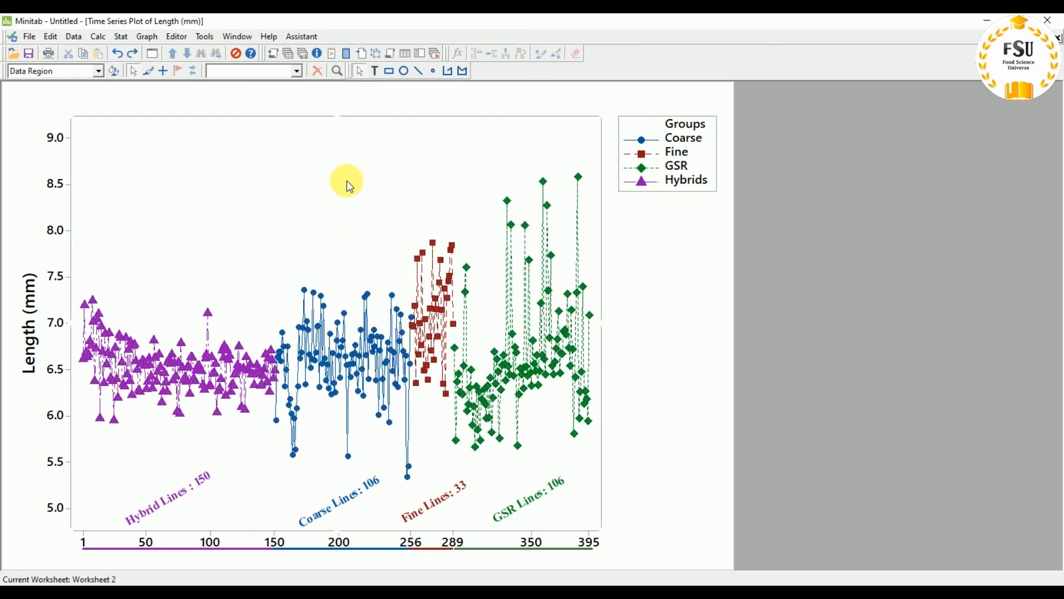
pyautogui.click(326, 300)
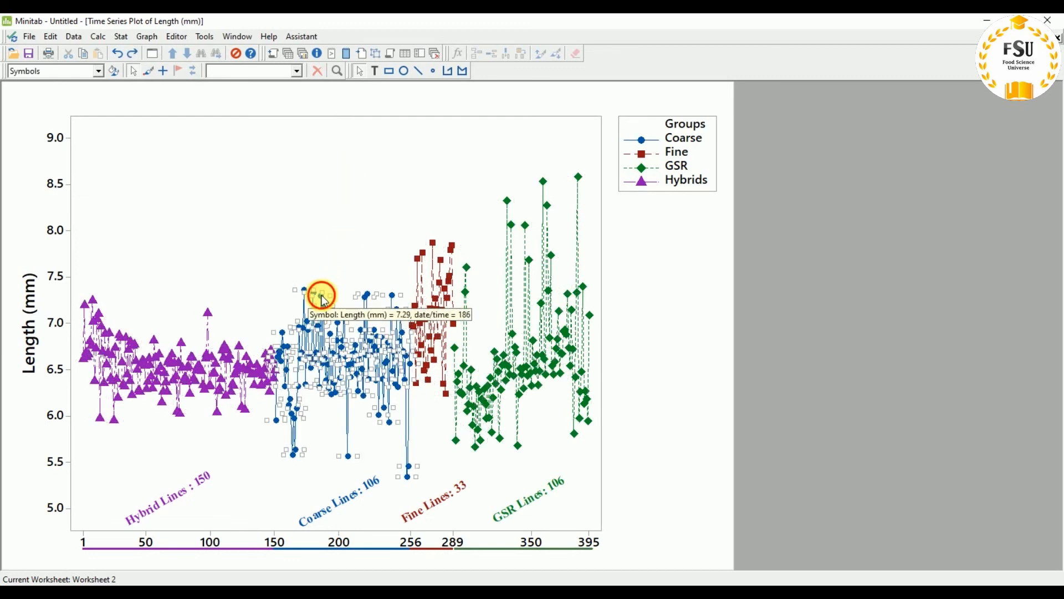
pyautogui.doubleClick(326, 300)
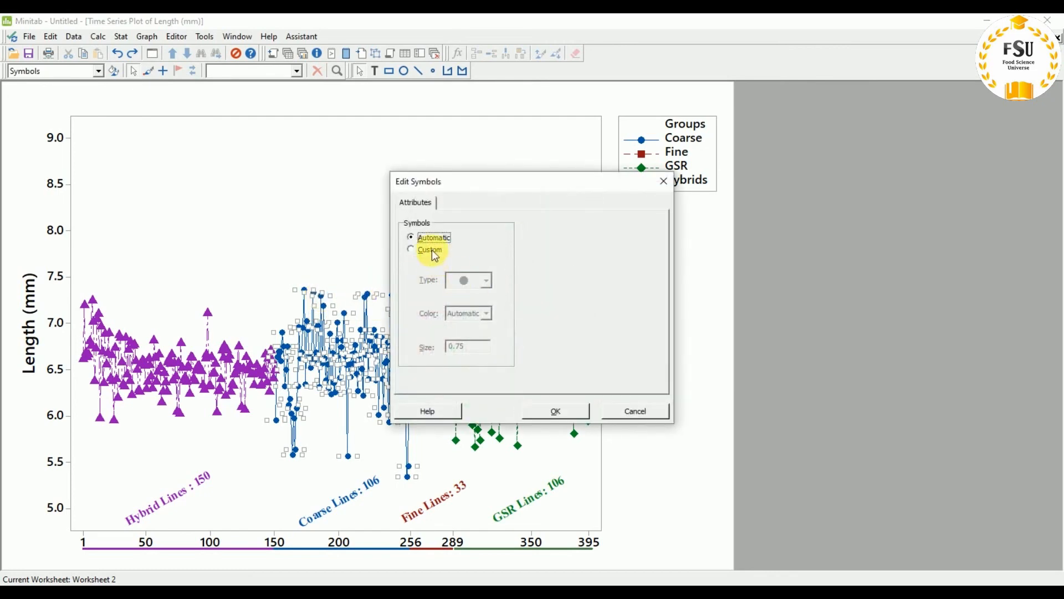
pyautogui.click(432, 250)
pyautogui.click(486, 314)
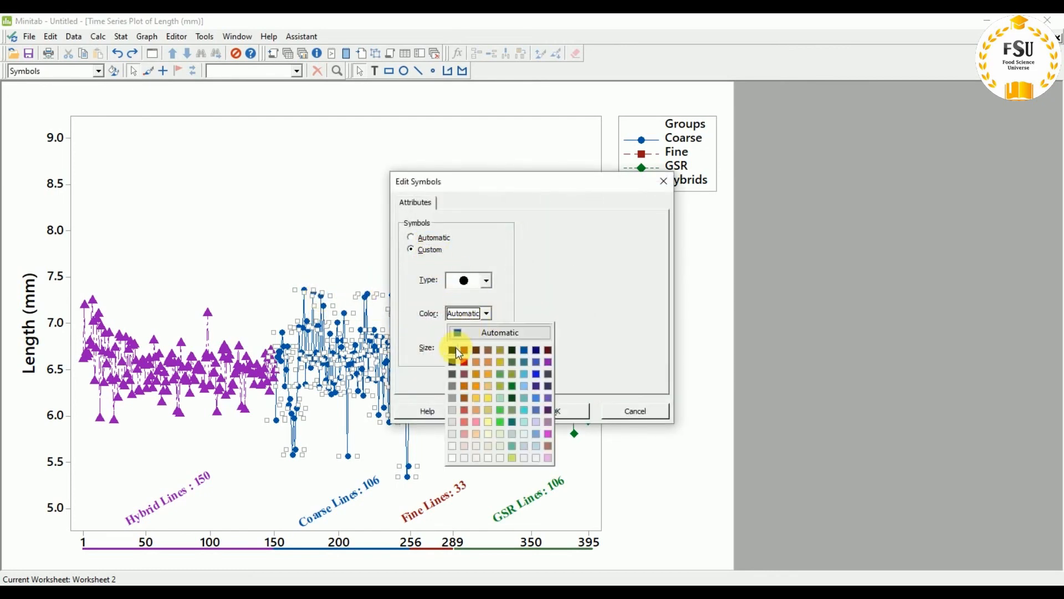
pyautogui.click(456, 350)
pyautogui.click(550, 412)
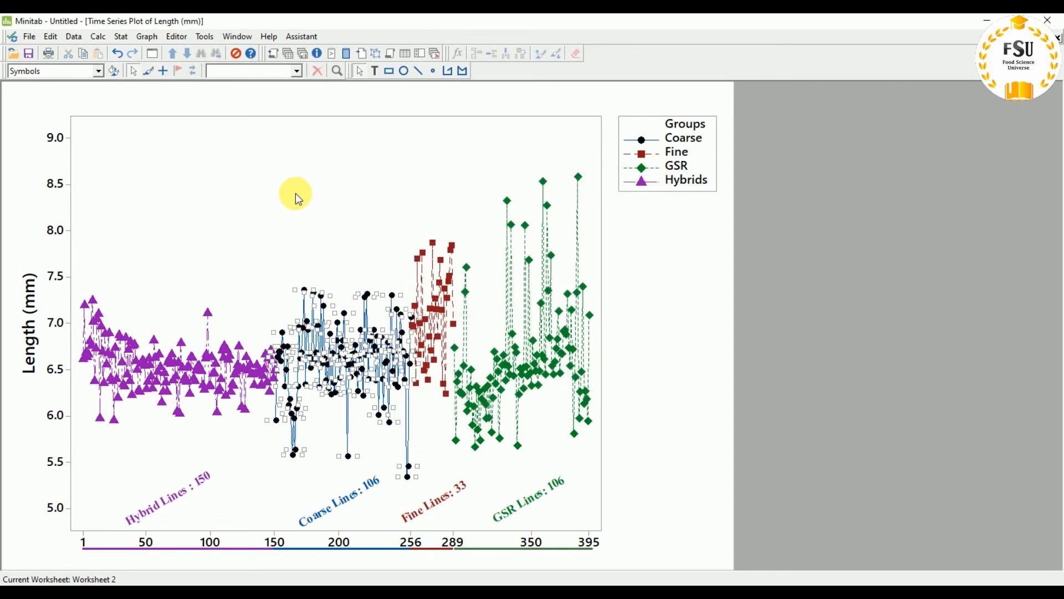
# Step: Give the Coarse group's connect line a custom black color and deselect it
pyautogui.click(357, 349)
pyautogui.click(349, 419)
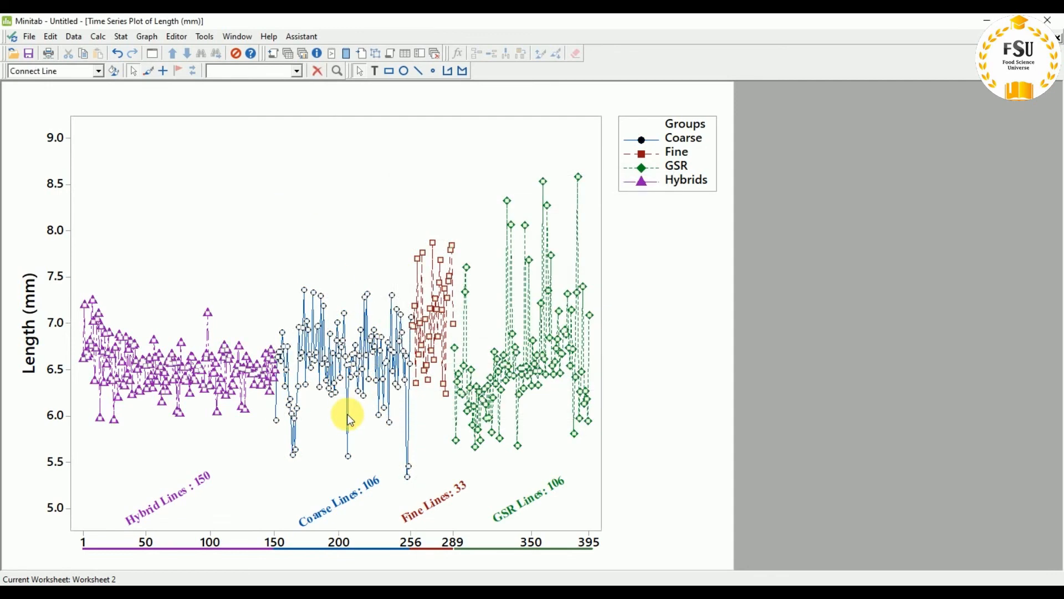
pyautogui.click(349, 419)
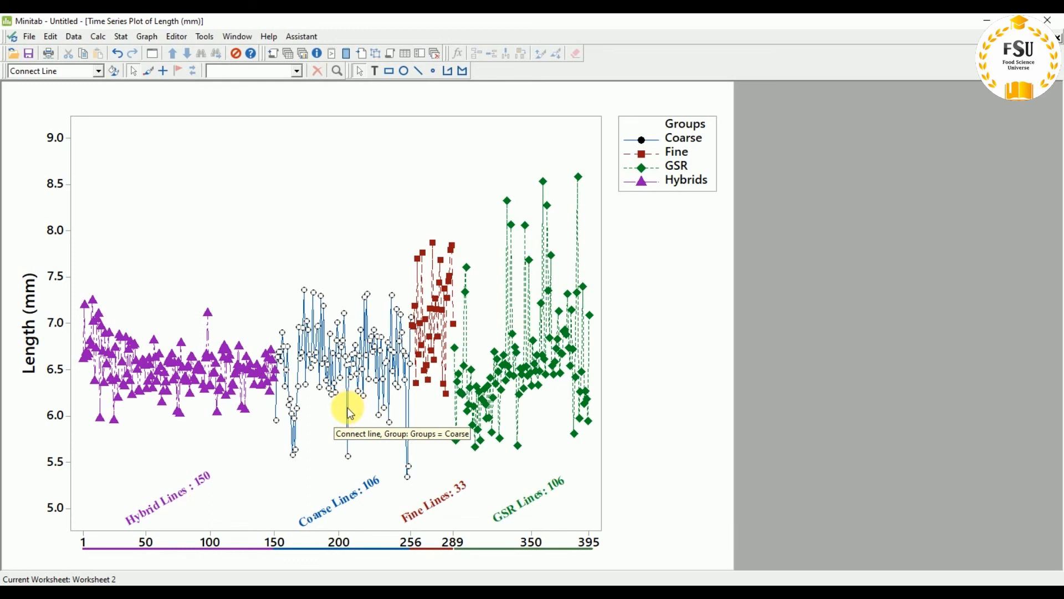
pyautogui.doubleClick(349, 410)
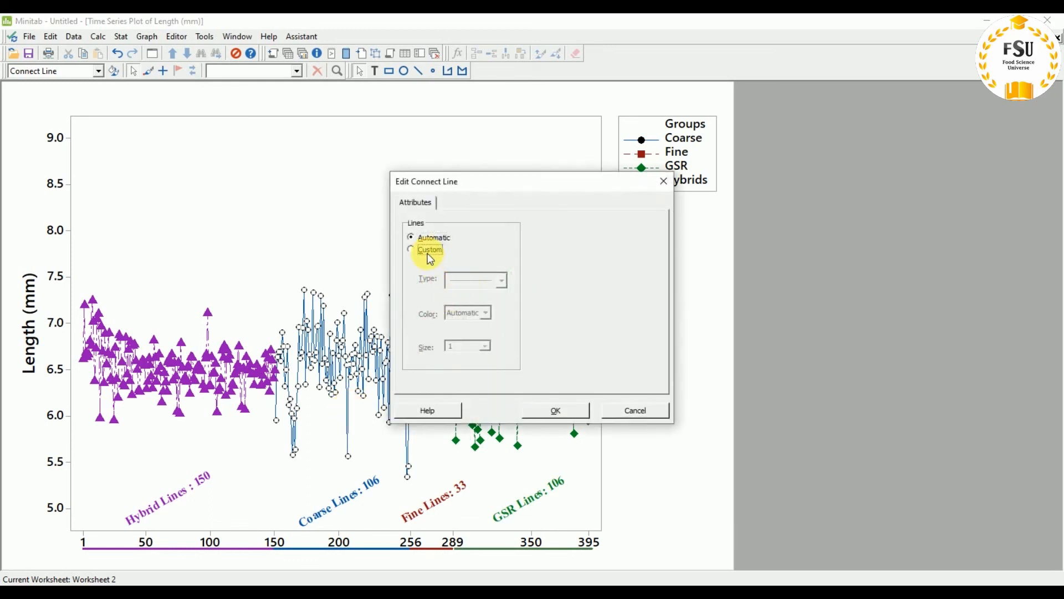
pyautogui.click(430, 250)
pyautogui.click(485, 313)
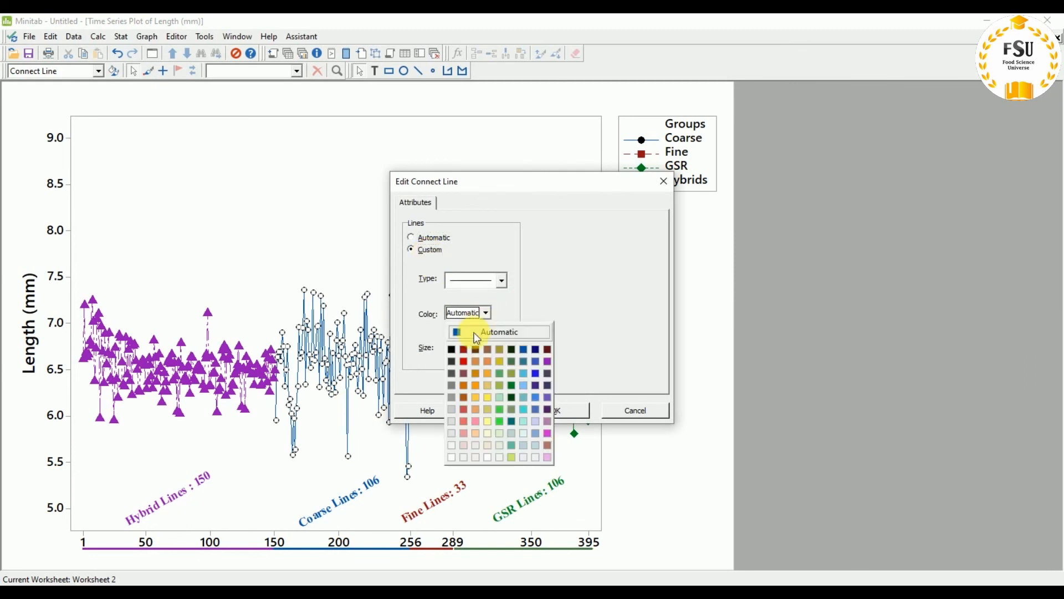
pyautogui.click(454, 349)
pyautogui.click(535, 411)
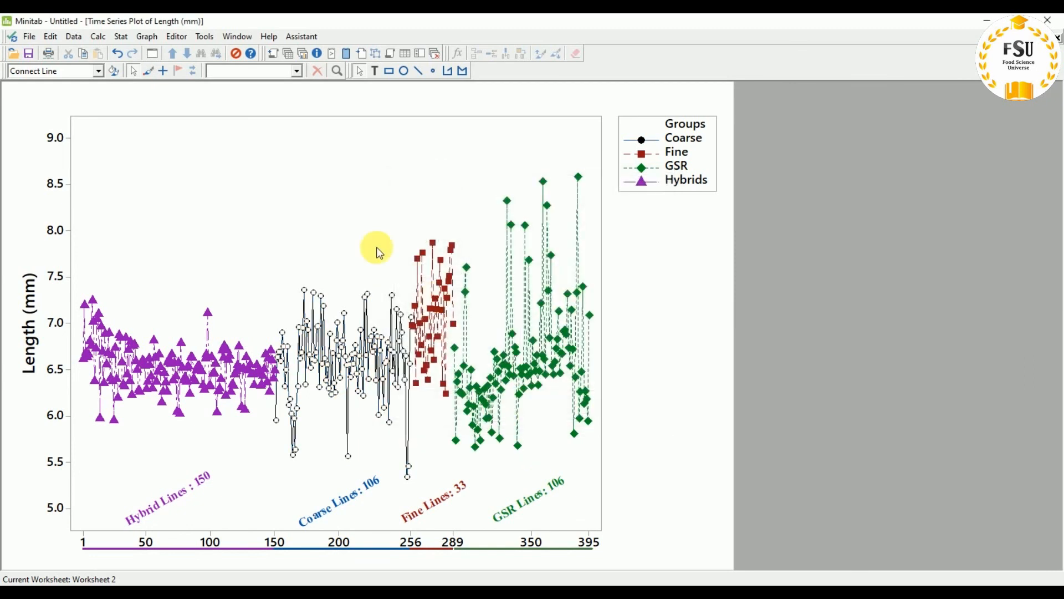
pyautogui.click(370, 238)
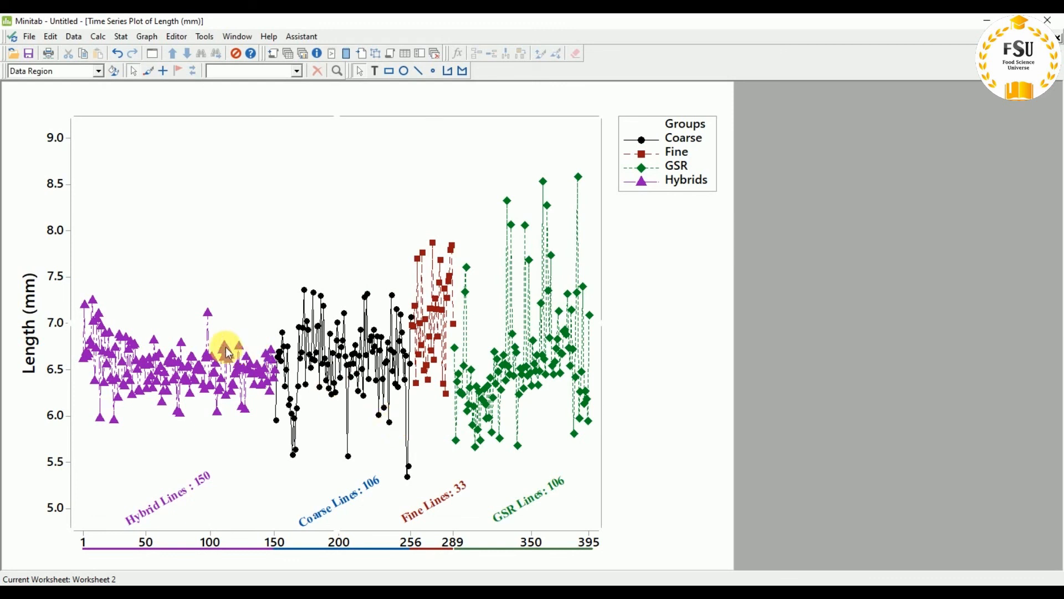
pyautogui.click(304, 290)
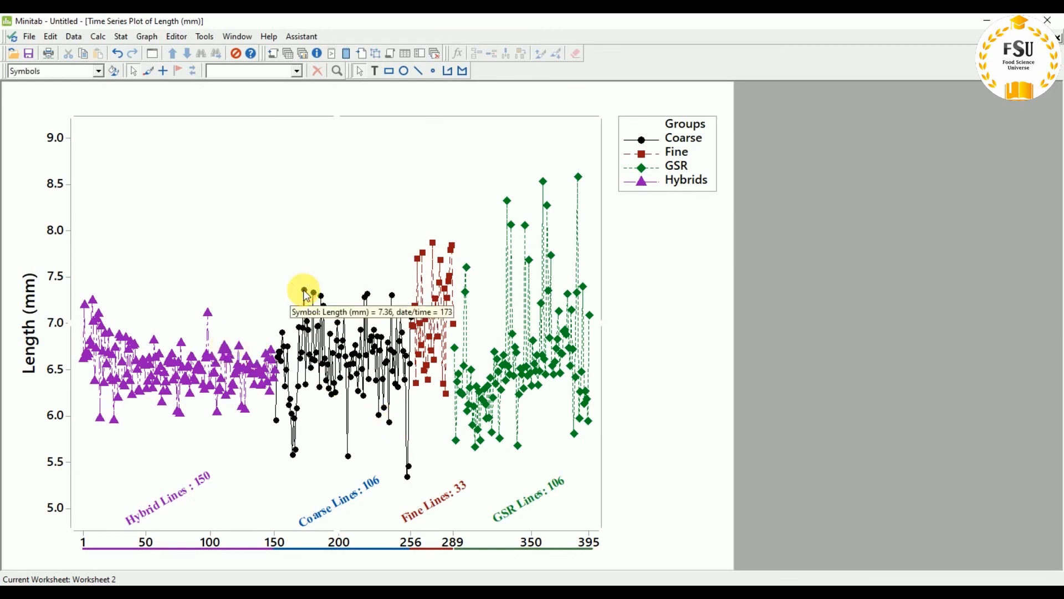
pyautogui.doubleClick(304, 290)
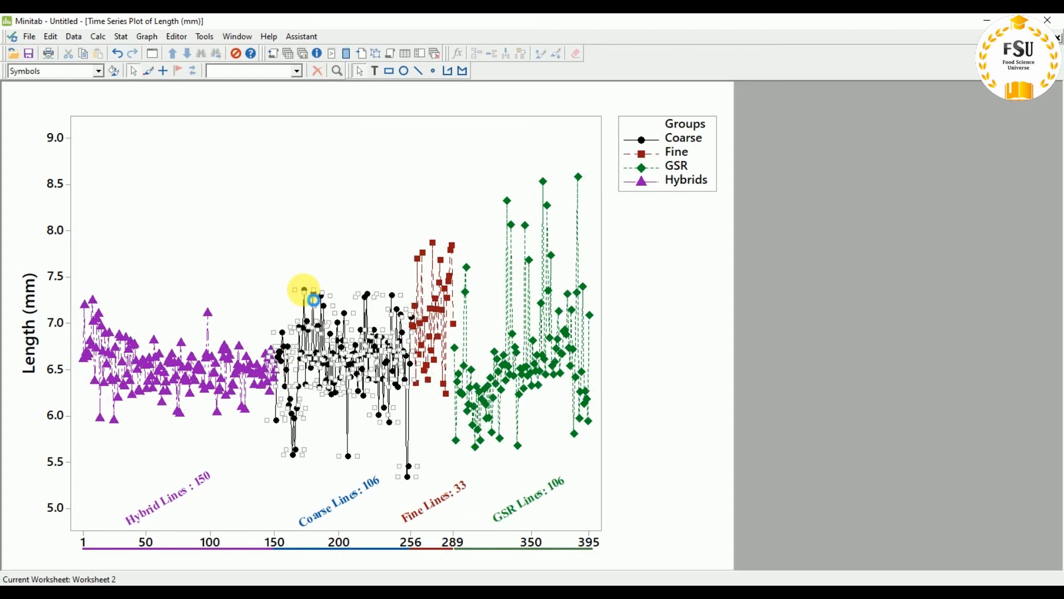
pyautogui.click(487, 281)
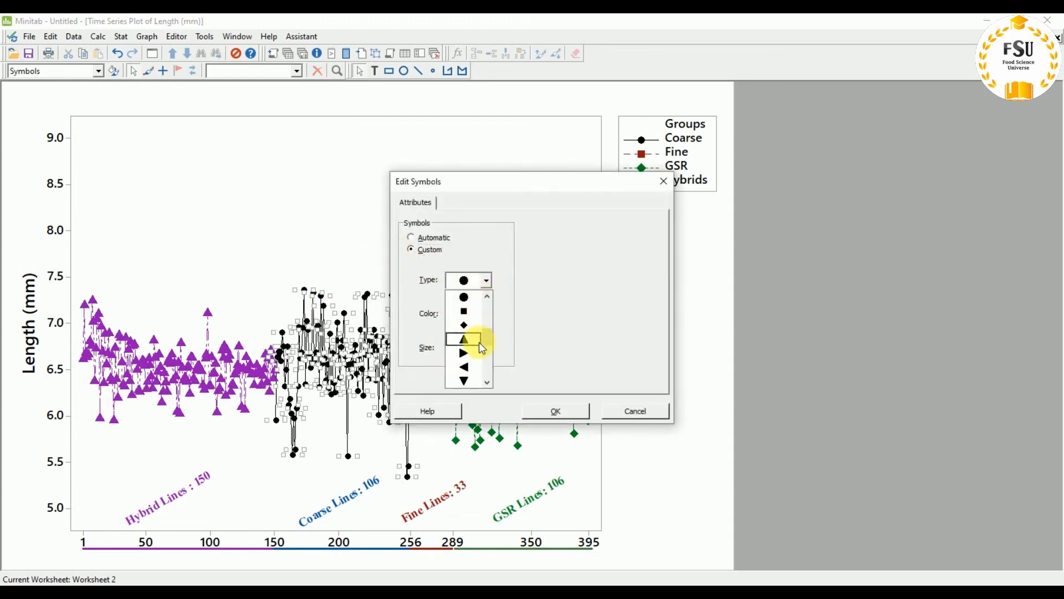
pyautogui.click(253, 213)
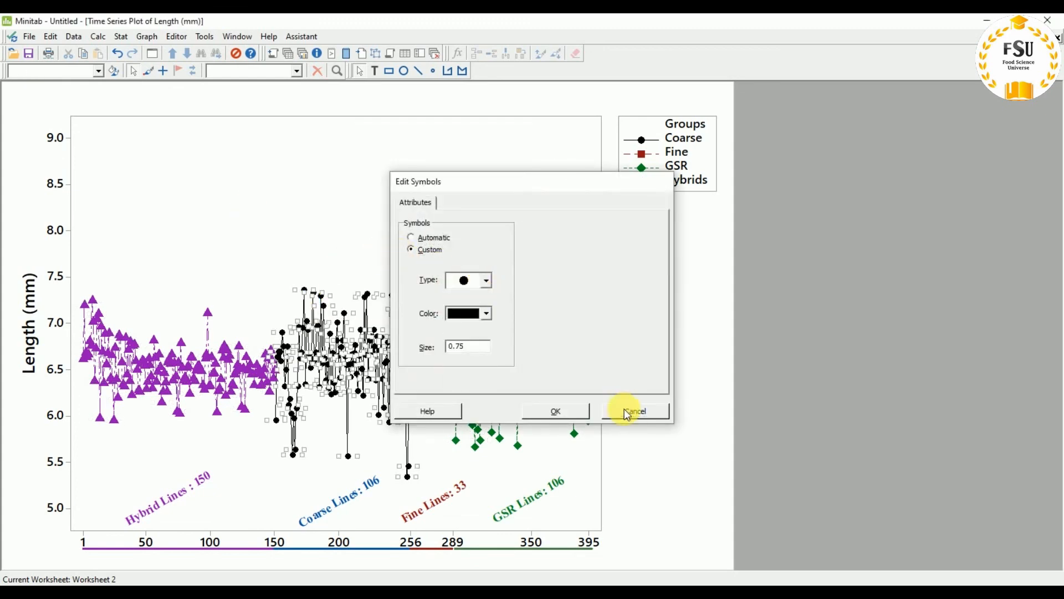
pyautogui.click(629, 411)
pyautogui.click(348, 184)
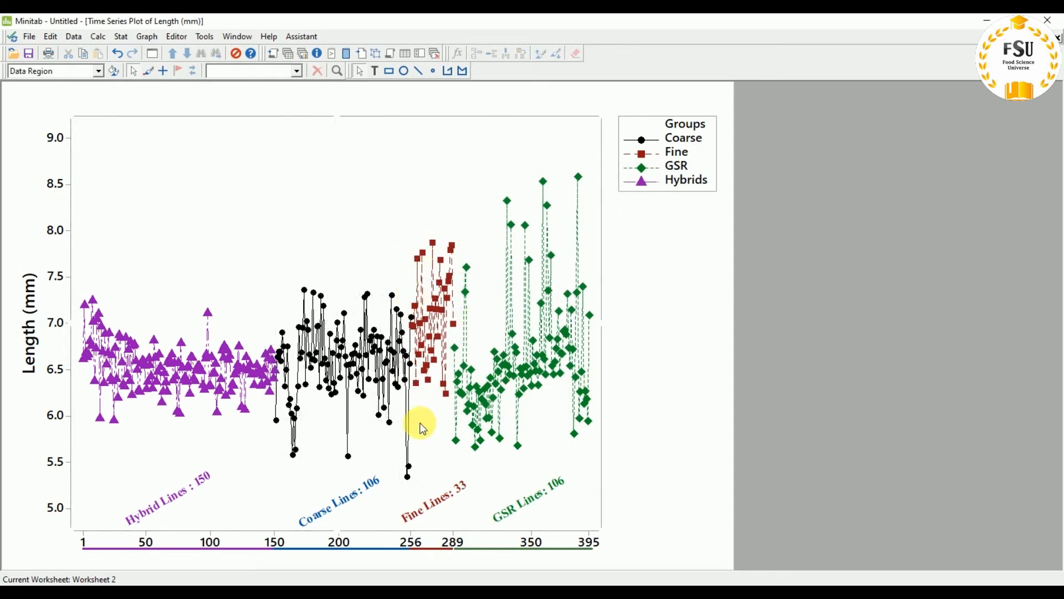
# Step: Switch to the Time Series Plot.pptx presentation in PowerPoint and show its first slide as a slide show
pyautogui.moveTo(438, 581)
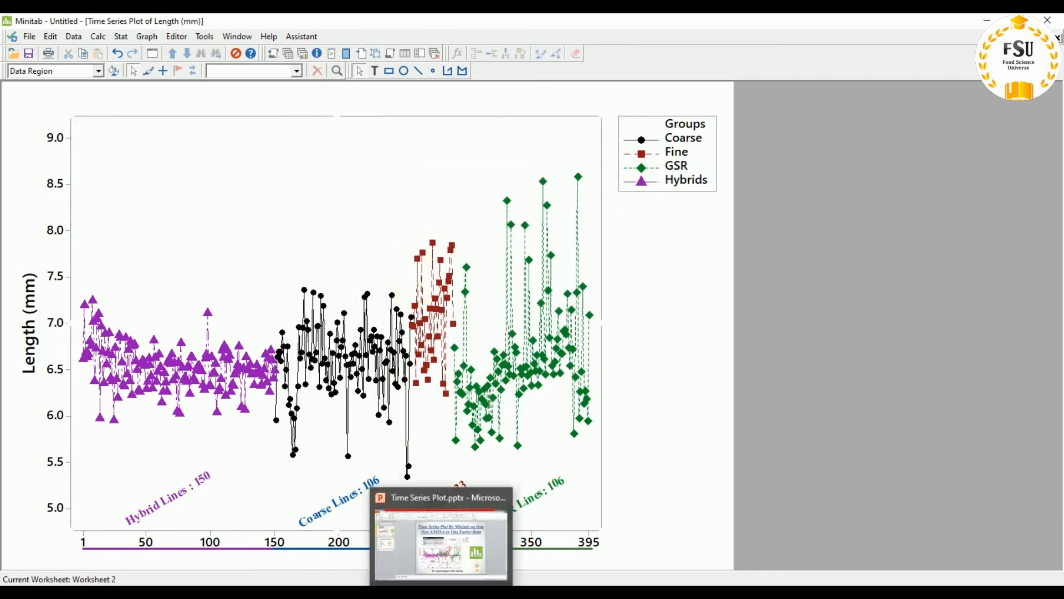
pyautogui.click(437, 546)
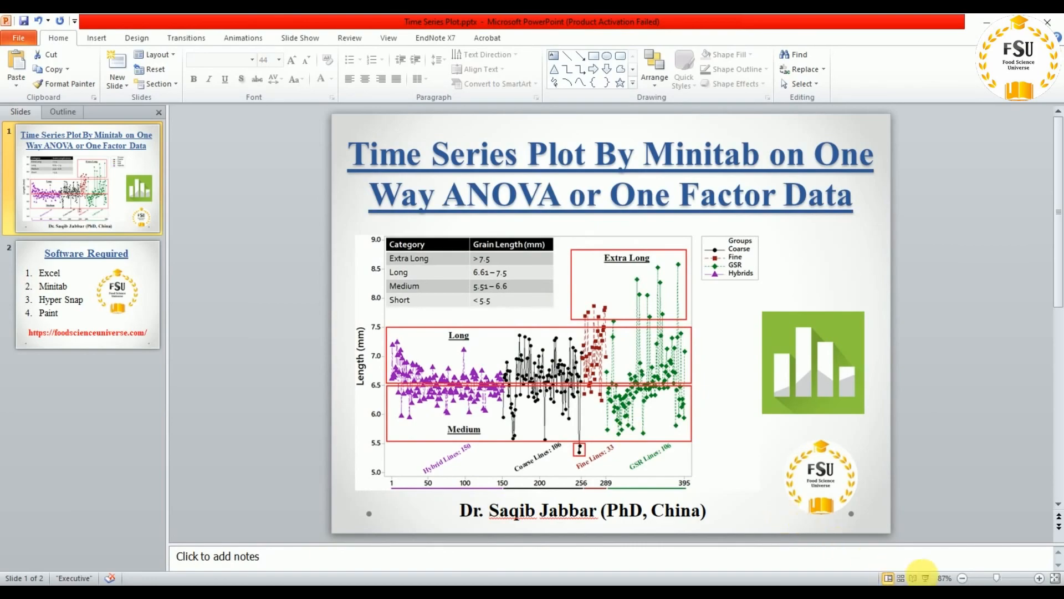
pyautogui.click(925, 578)
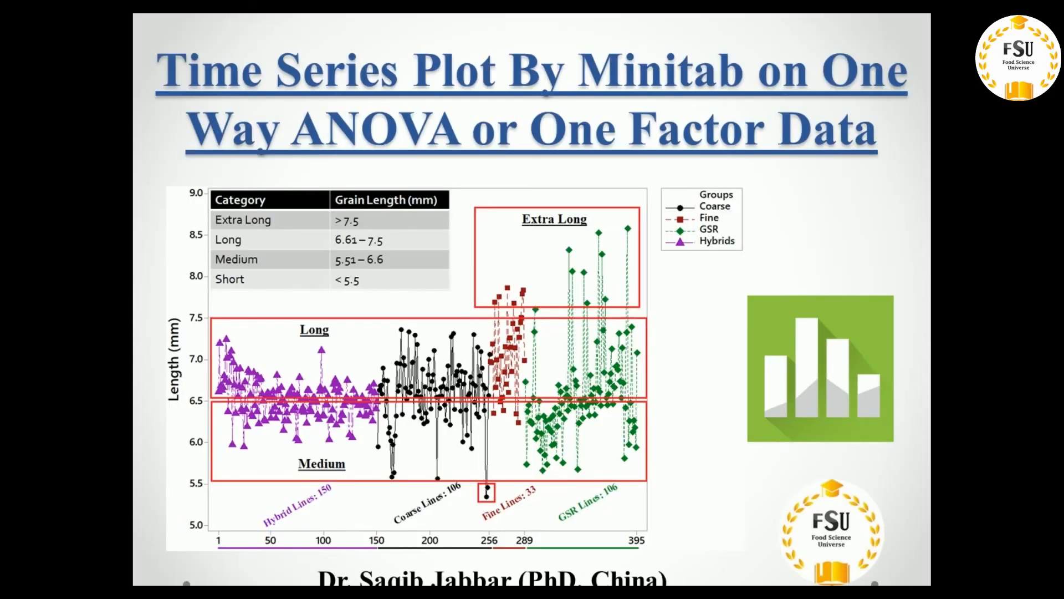